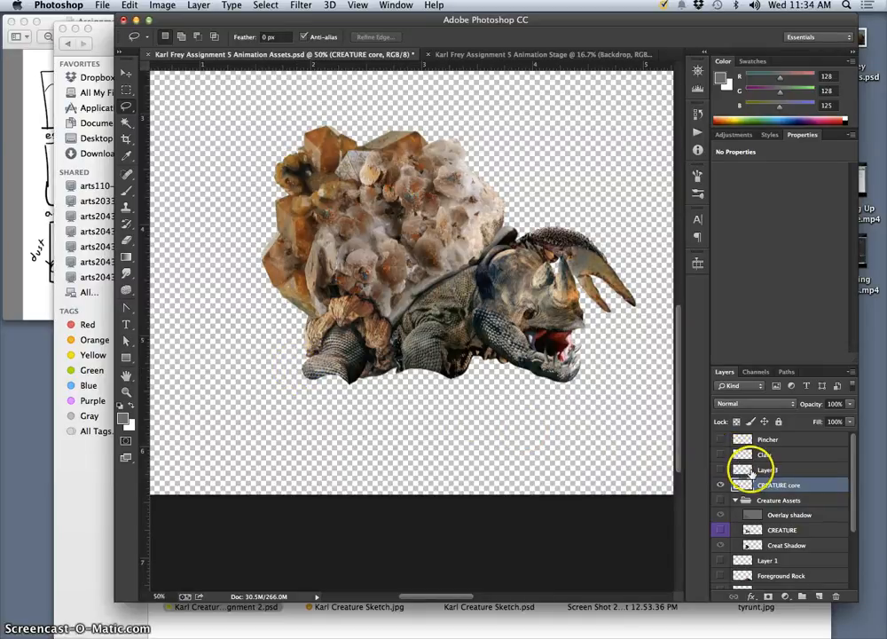
# Rename Layer 3 as Back leg and make the layer visible.
pyautogui.doubleClick(768, 469)
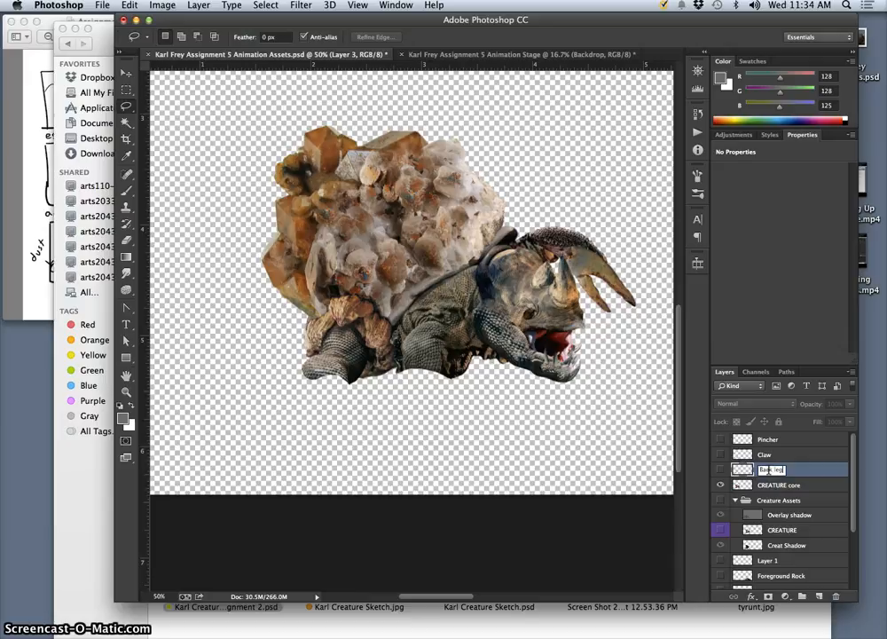
pyautogui.press('Return')
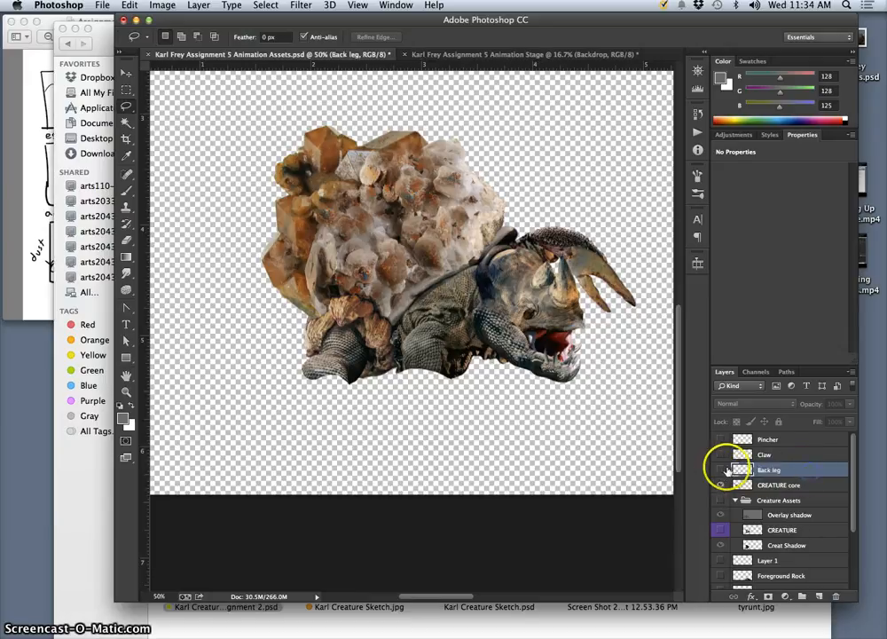
pyautogui.click(724, 470)
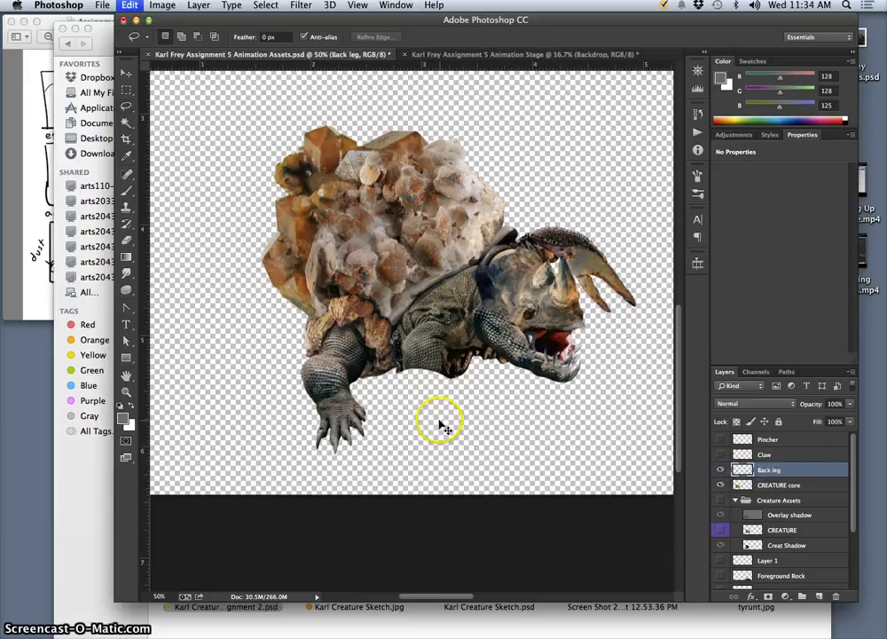
# Try out different back leg poses by rotating and moving the leg with Free Transform, and undo the transformation.
pyautogui.press('super+t')
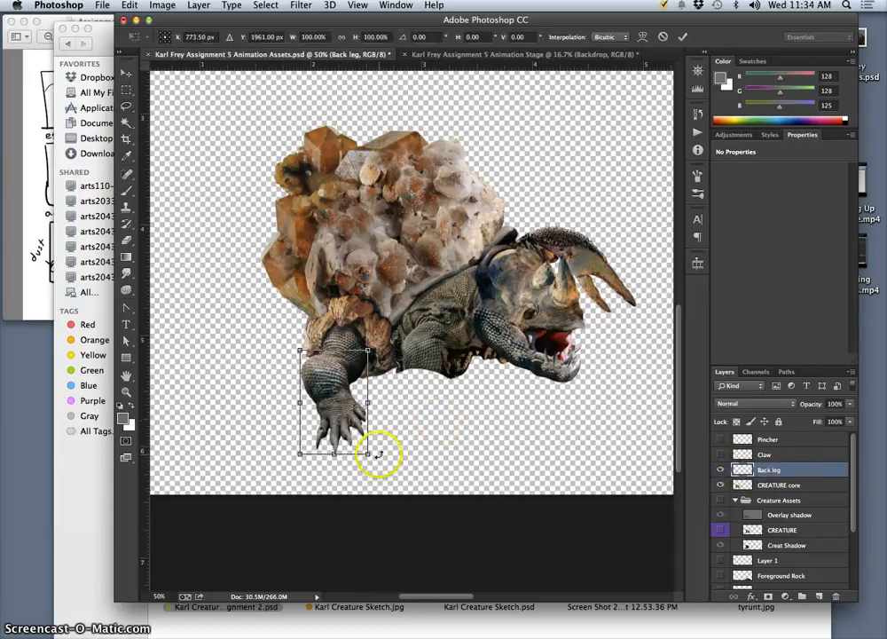
pyautogui.moveTo(367, 453); pyautogui.dragTo(336, 465)
pyautogui.moveTo(341, 373); pyautogui.dragTo(320, 390)
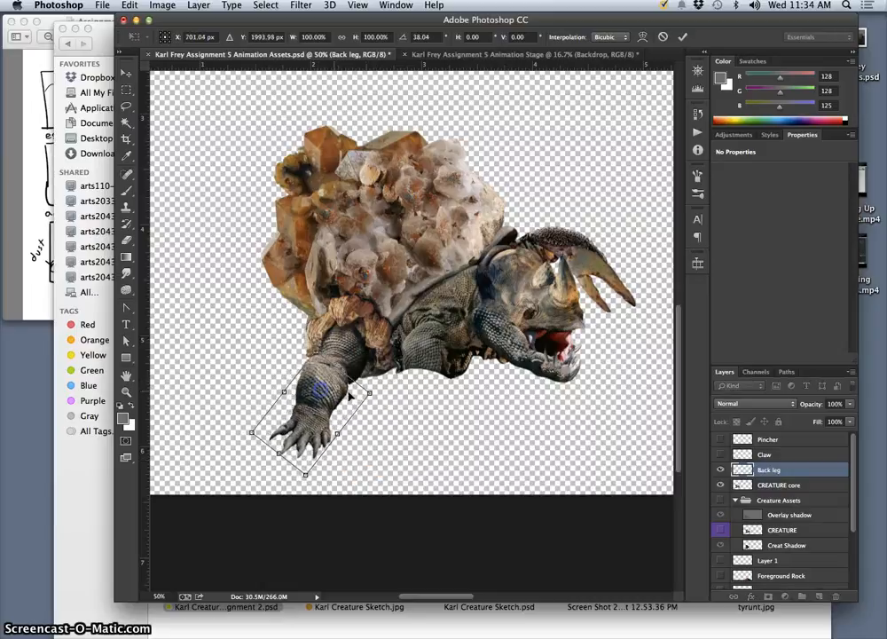
pyautogui.moveTo(390, 393); pyautogui.dragTo(388, 398)
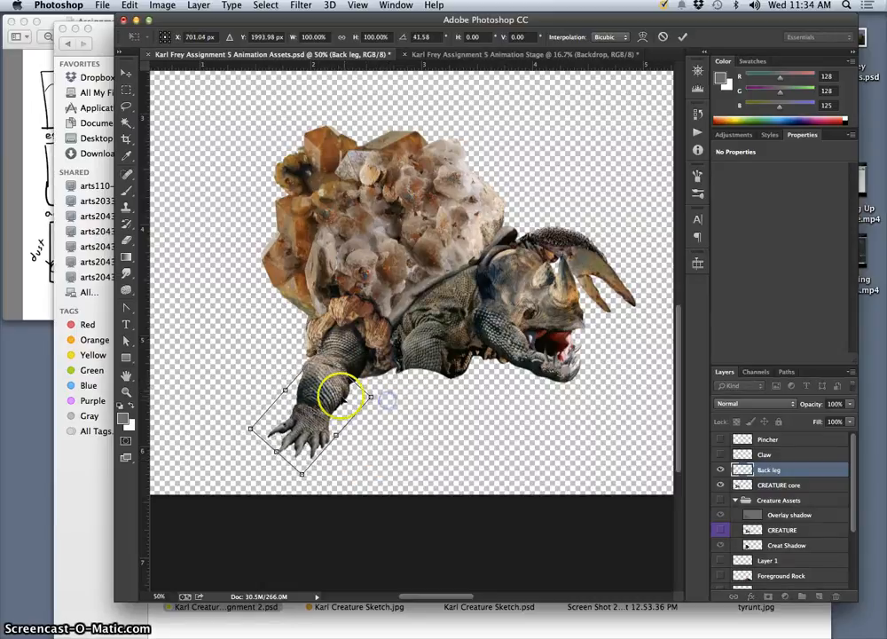
pyautogui.moveTo(329, 399); pyautogui.dragTo(315, 397)
pyautogui.moveTo(395, 402); pyautogui.dragTo(324, 377)
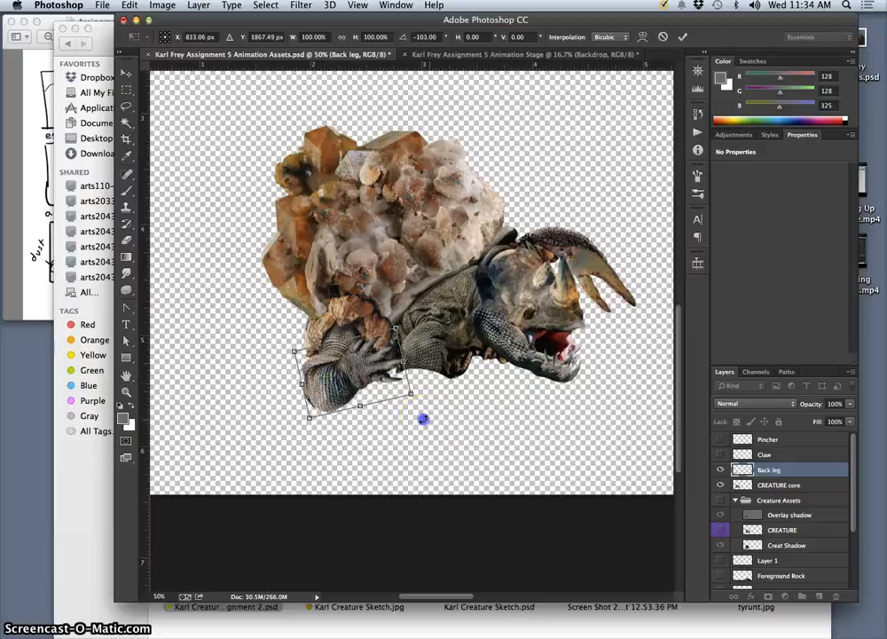
pyautogui.moveTo(394, 309); pyautogui.dragTo(343, 294)
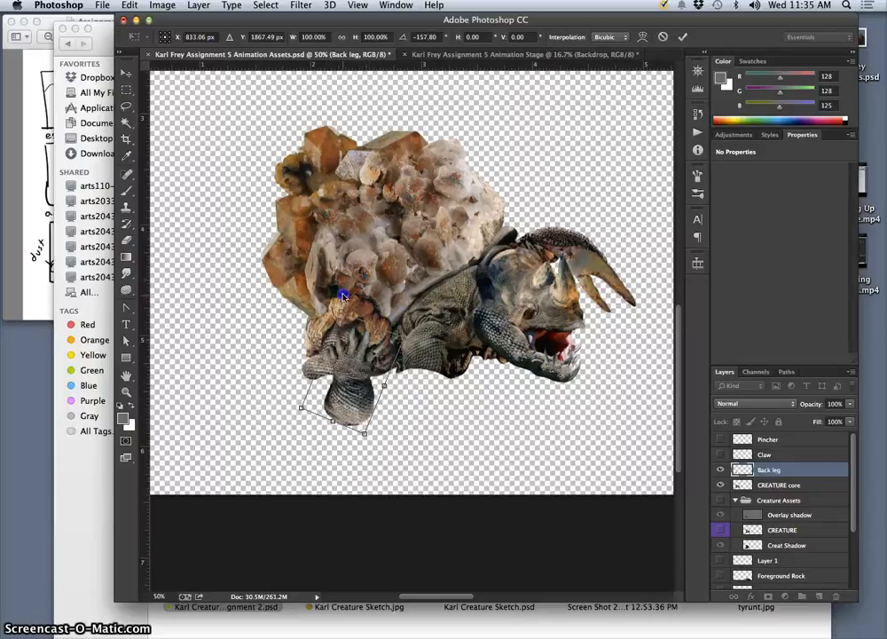
pyautogui.moveTo(349, 393); pyautogui.dragTo(325, 355)
pyautogui.moveTo(398, 311); pyautogui.dragTo(300, 408)
pyautogui.press('Return')
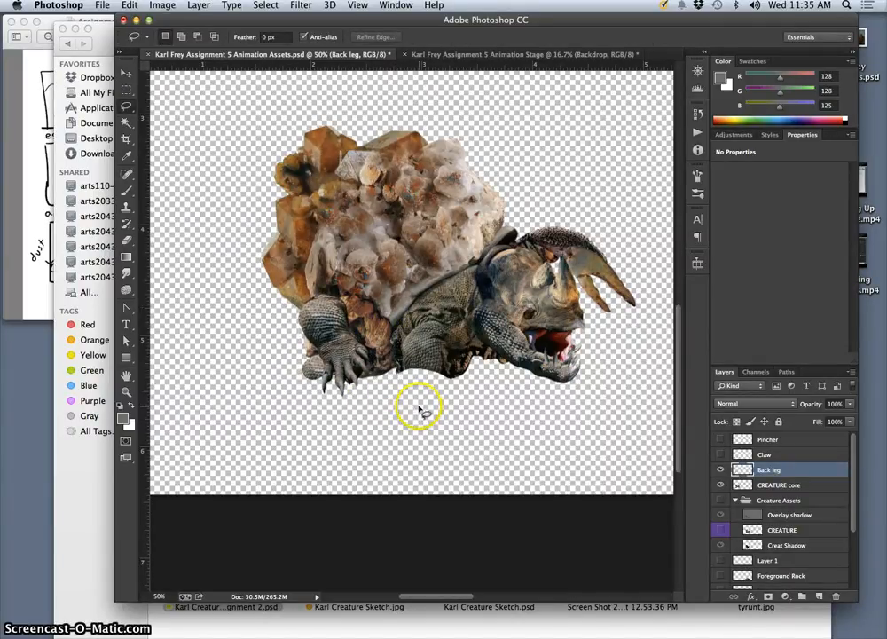
pyautogui.press('super+z')
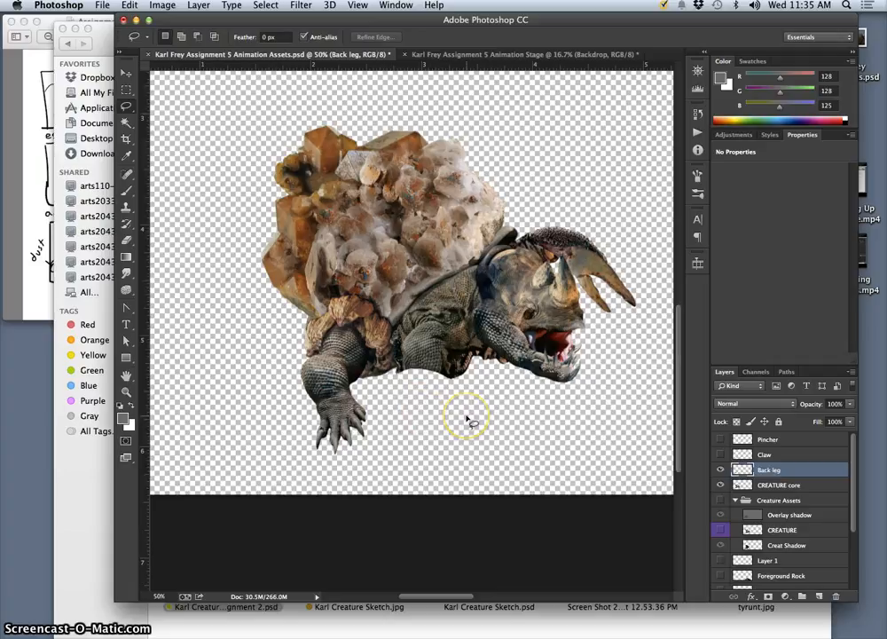
# Hide the Back leg layer, toggling its visibility to compare the creature with and without the leg.
pyautogui.click(720, 471)
pyautogui.click(391, 266)
pyautogui.click(518, 393)
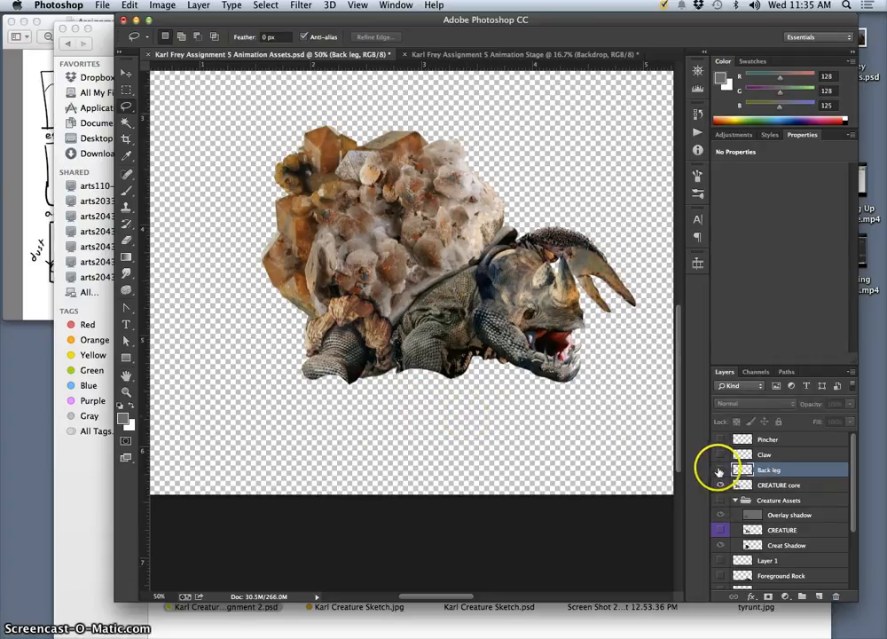
pyautogui.click(719, 470)
pyautogui.click(720, 470)
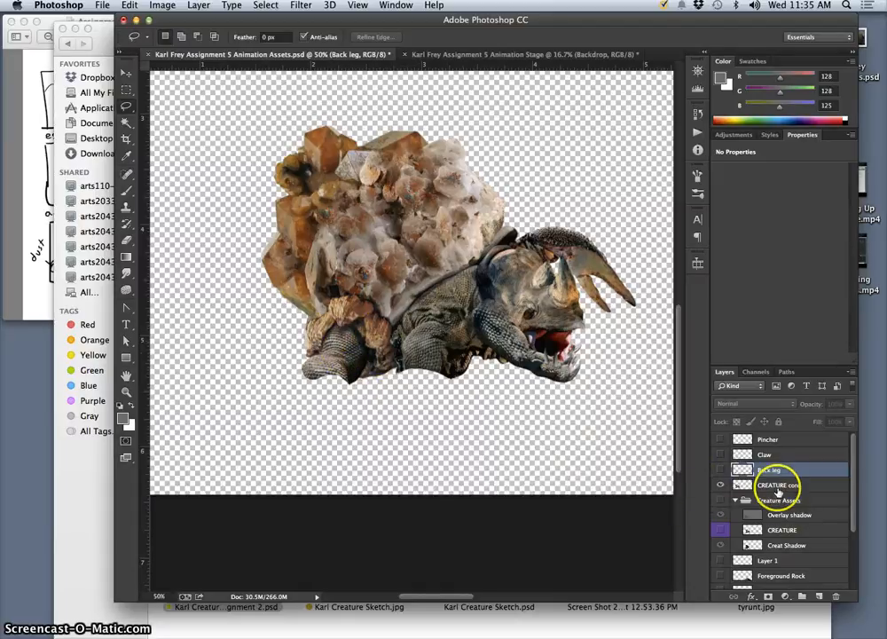
# Lasso the far claw beside the head on the CREATURE core layer and copy it to a new layer named Far Claw.
pyautogui.click(779, 487)
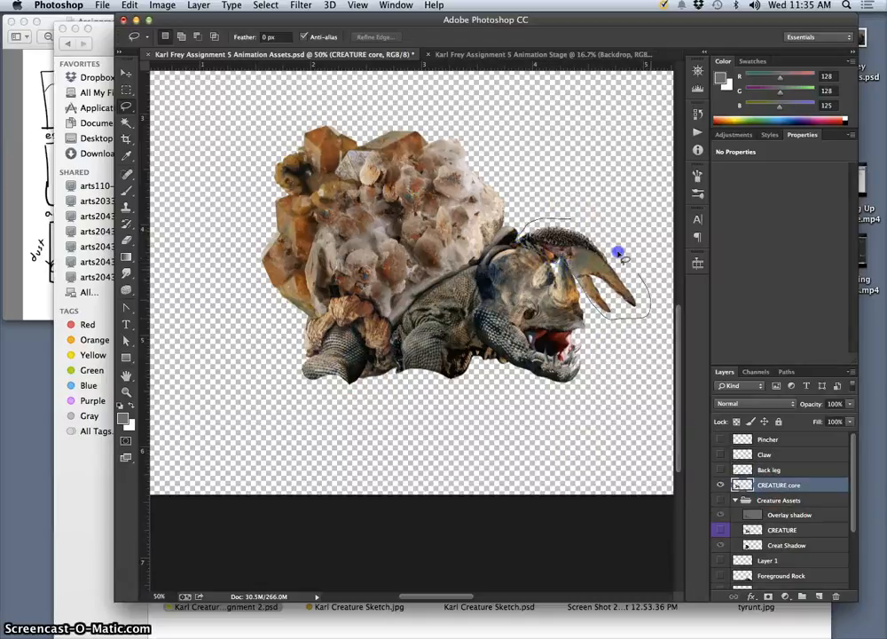
pyautogui.moveTo(581, 219); pyautogui.dragTo(579, 221)
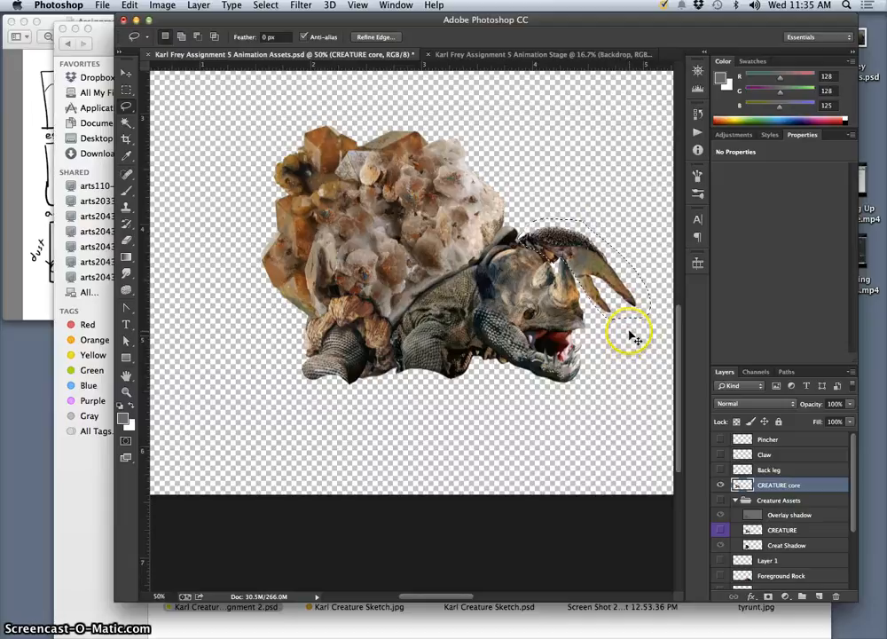
pyautogui.hotkey('ctrl', 'j')
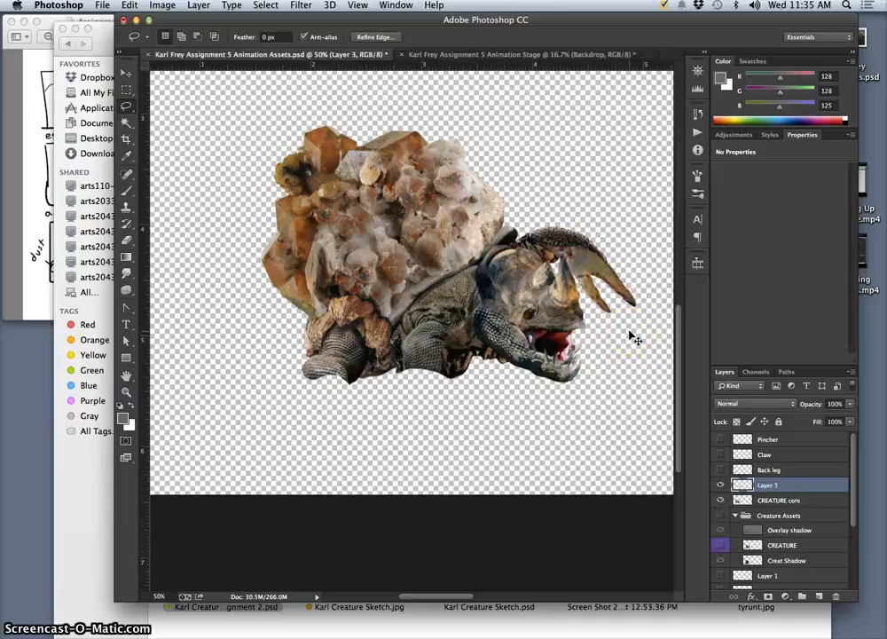
pyautogui.click(768, 484)
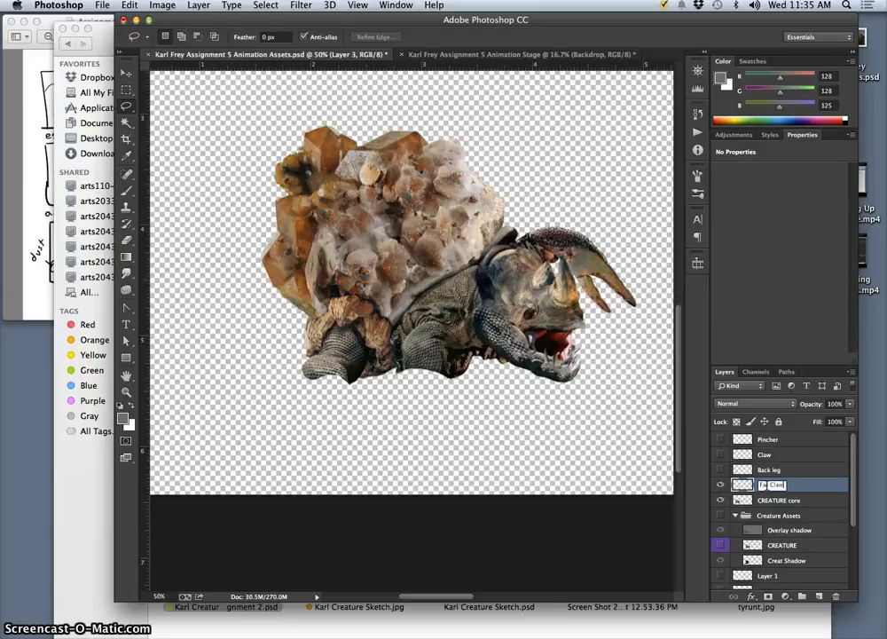
pyautogui.click(631, 460)
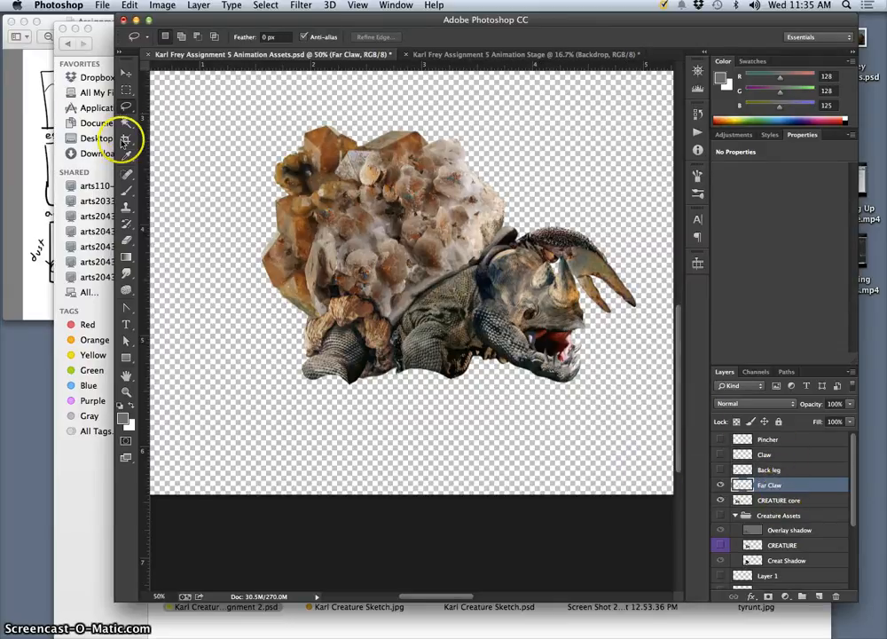
# Select the empty area around the far claw with the Magic Wand, try deleting it from CREATURE core, and undo the deletion.
pyautogui.click(126, 123)
pyautogui.click(536, 158)
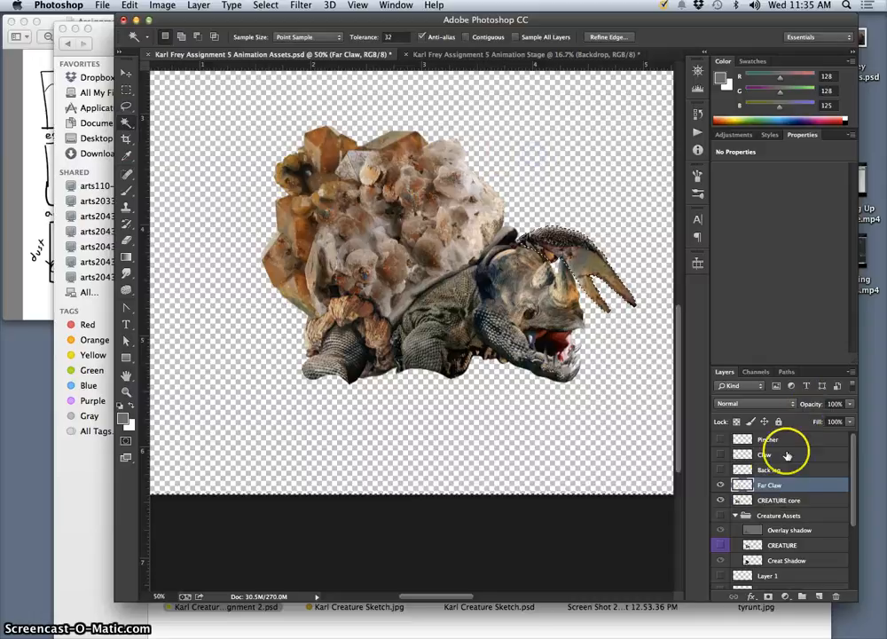
pyautogui.click(772, 502)
pyautogui.press('Delete')
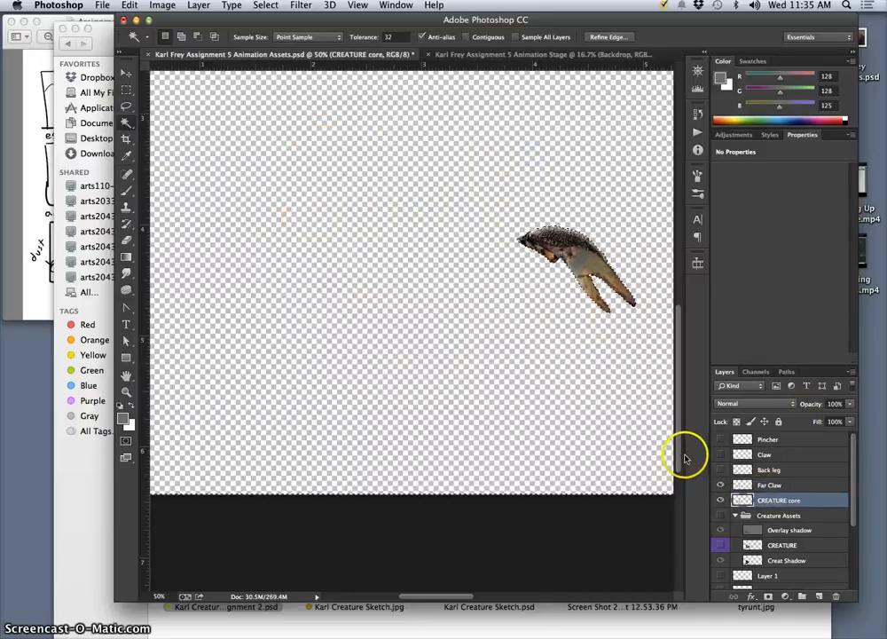
pyautogui.press('super+z')
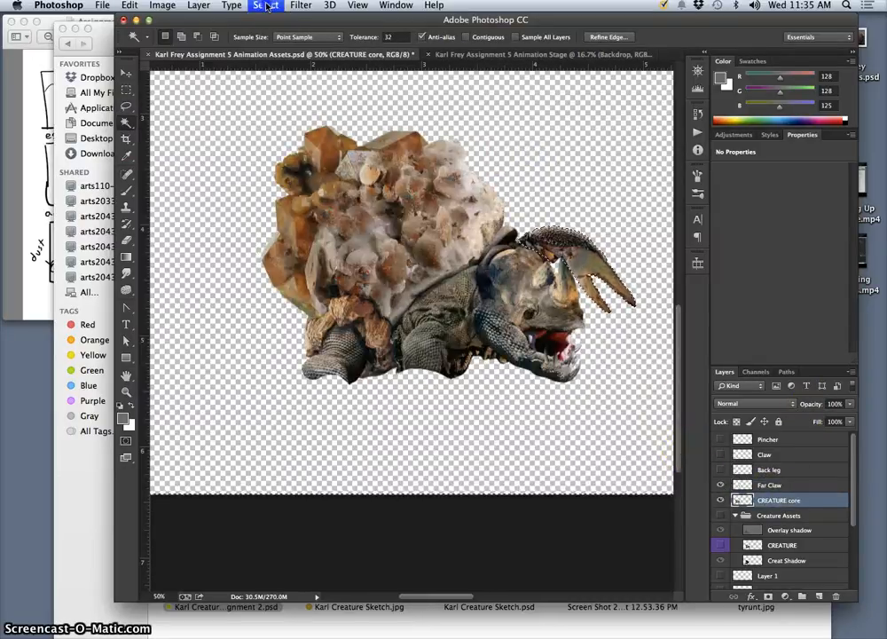
# Invert the selection to delete the far claw from CREATURE core, and hide the Far Claw layer.
pyautogui.click(265, 5)
pyautogui.click(278, 57)
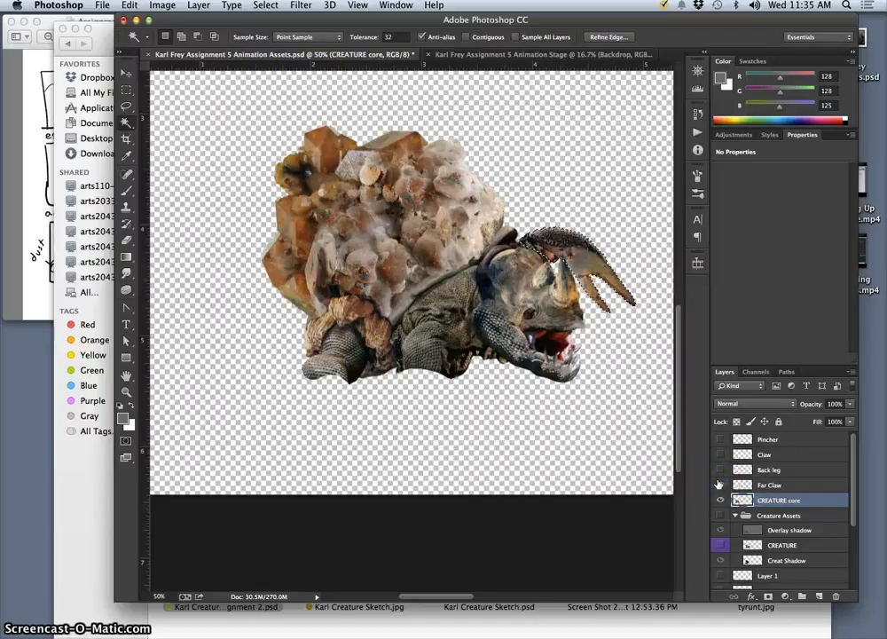
pyautogui.click(589, 419)
pyautogui.click(721, 485)
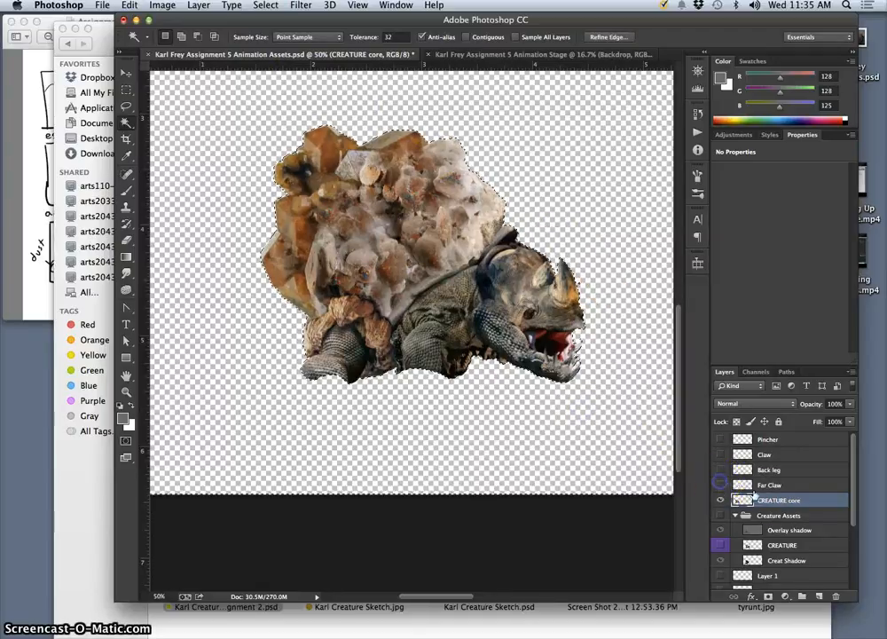
pyautogui.click(560, 241)
pyautogui.press('super+d')
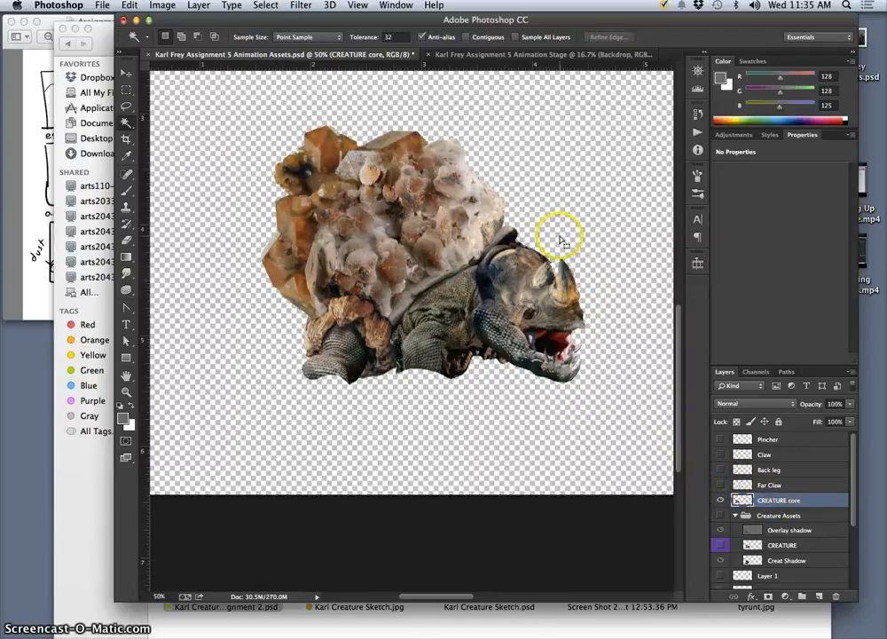
# Outline the creature's whole head with the Lasso, following the neck edge and looping around the jaw and horn.
pyautogui.click(127, 73)
pyautogui.moveTo(574, 261)
pyautogui.mouseDown()
pyautogui.moveTo(540, 247)
pyautogui.moveTo(586, 246)
pyautogui.mouseUp()
pyautogui.click(127, 104)
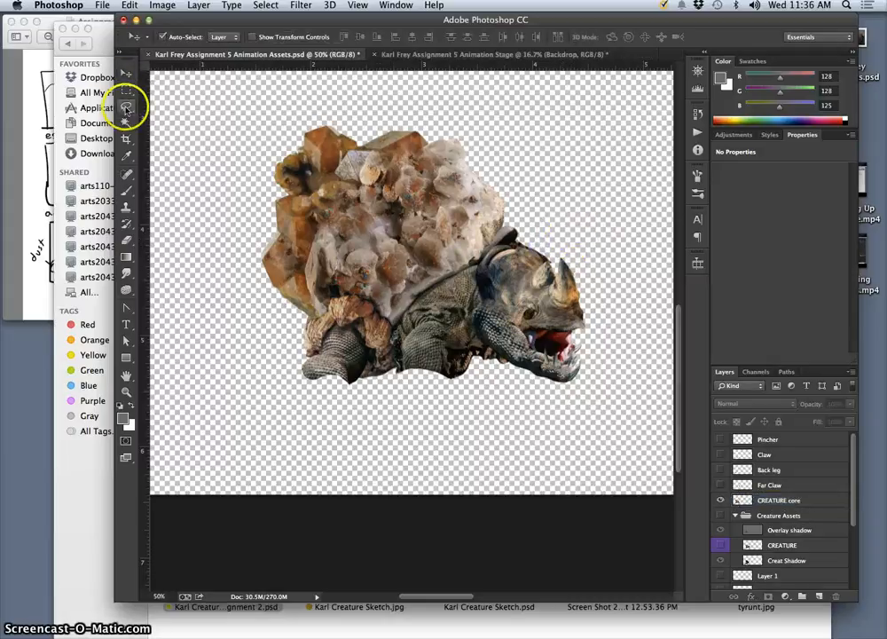
pyautogui.click(551, 253)
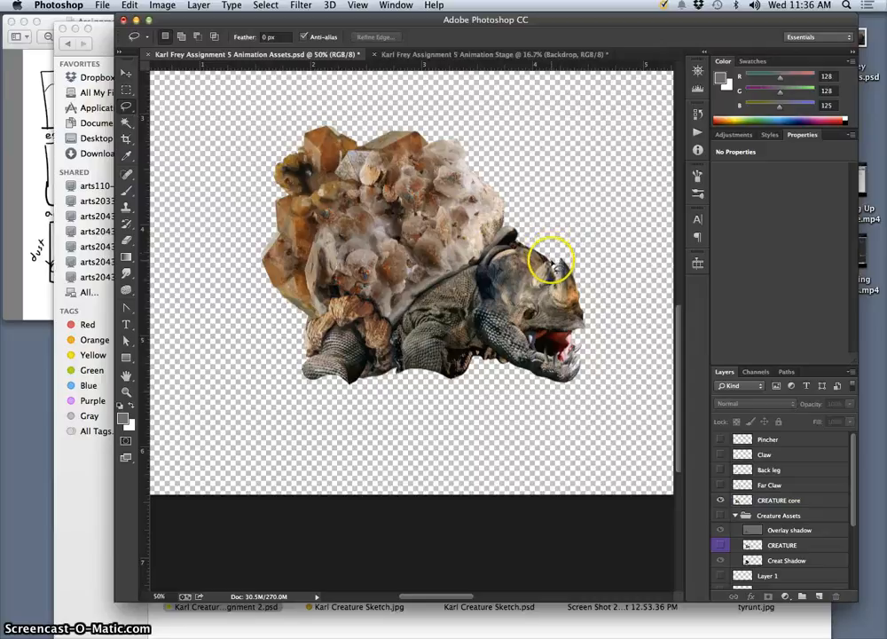
pyautogui.moveTo(517, 240); pyautogui.dragTo(513, 243)
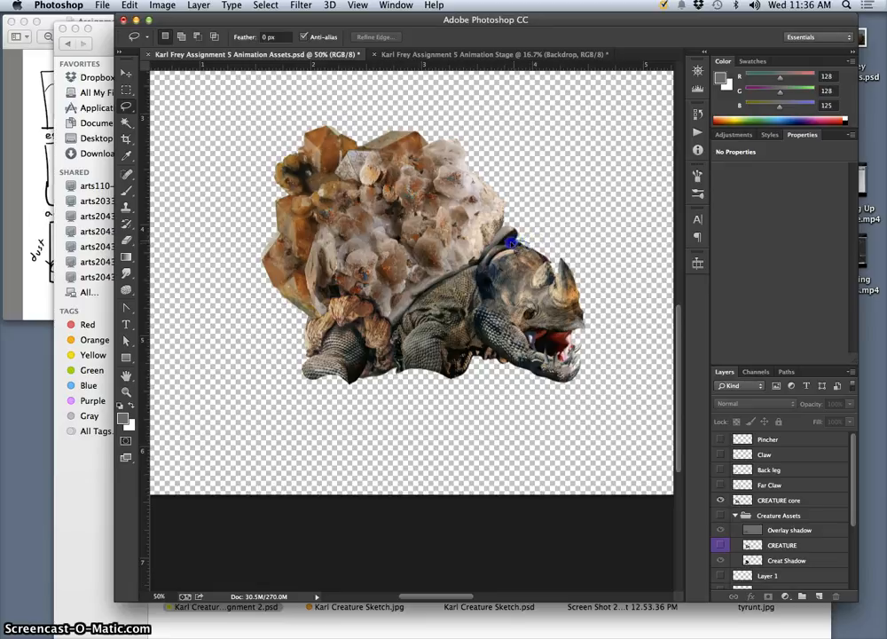
pyautogui.moveTo(506, 243); pyautogui.dragTo(552, 242)
pyautogui.moveTo(481, 263); pyautogui.dragTo(477, 267)
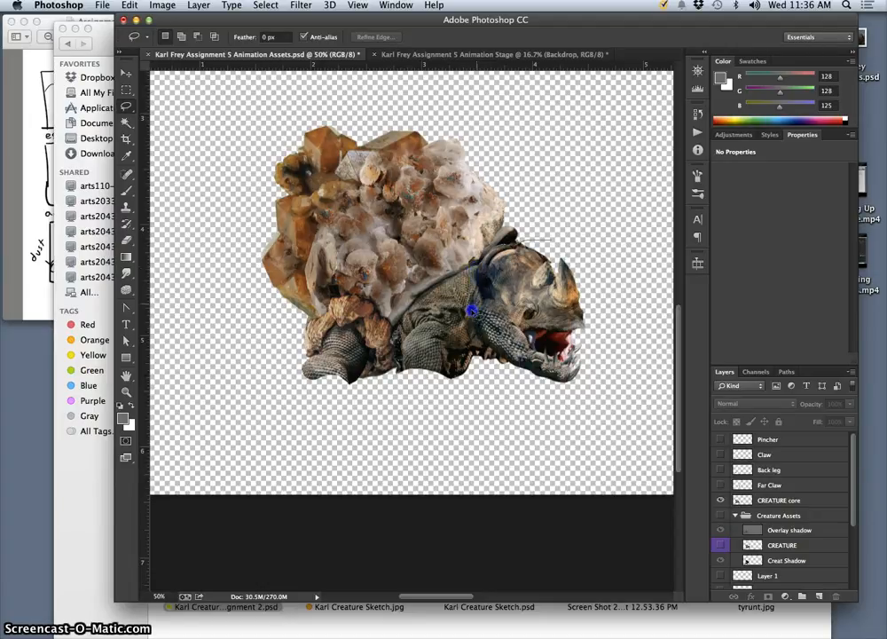
pyautogui.moveTo(476, 342); pyautogui.dragTo(484, 348)
pyautogui.moveTo(602, 278); pyautogui.dragTo(565, 252)
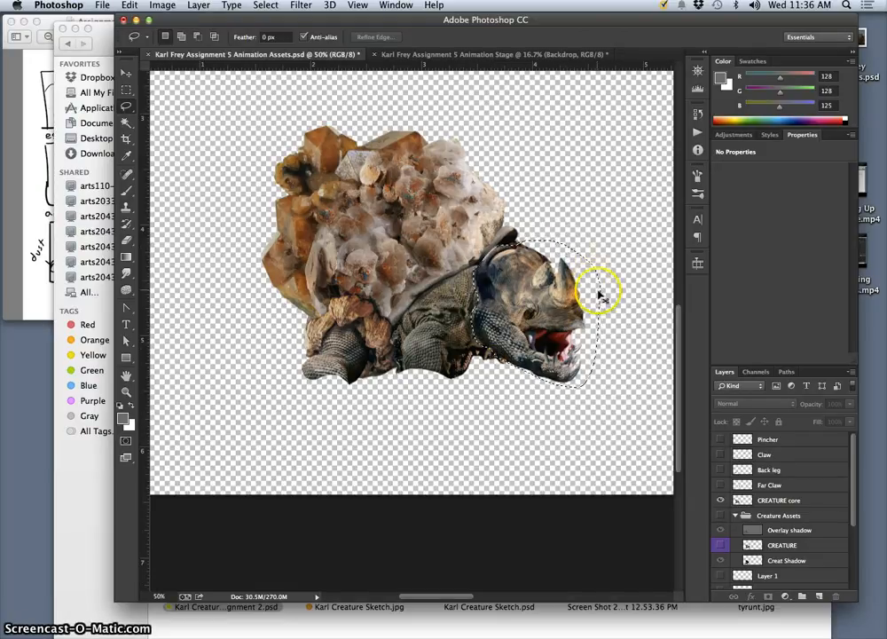
# Copy the selected head from the CREATURE core layer to a new layer and check it by toggling its visibility.
pyautogui.click(780, 502)
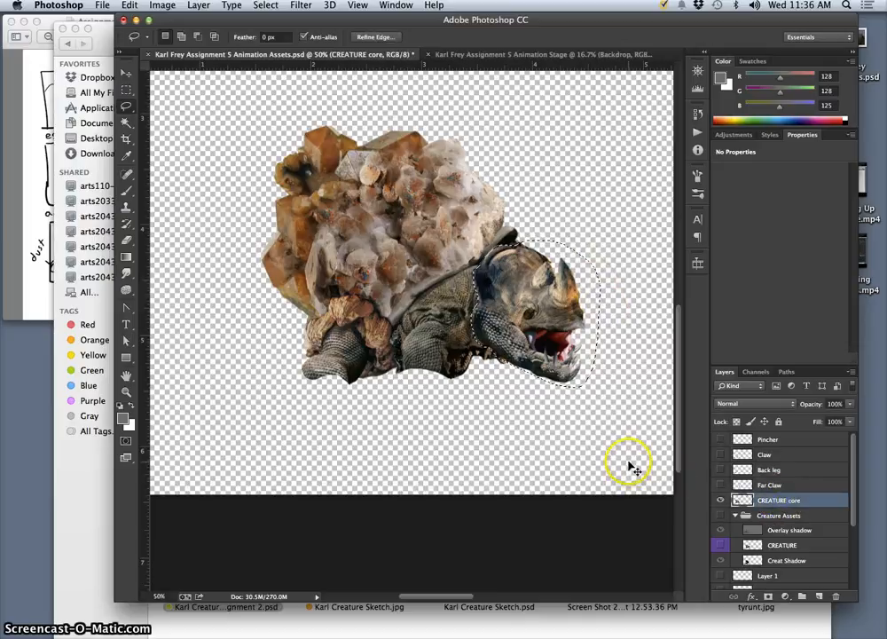
pyautogui.press('super+j')
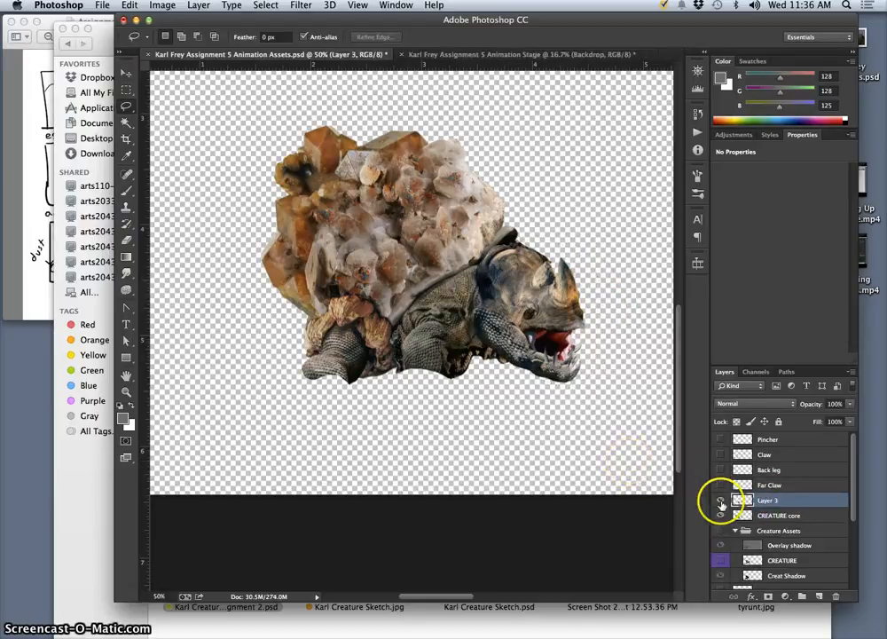
pyautogui.click(721, 502)
pyautogui.click(720, 502)
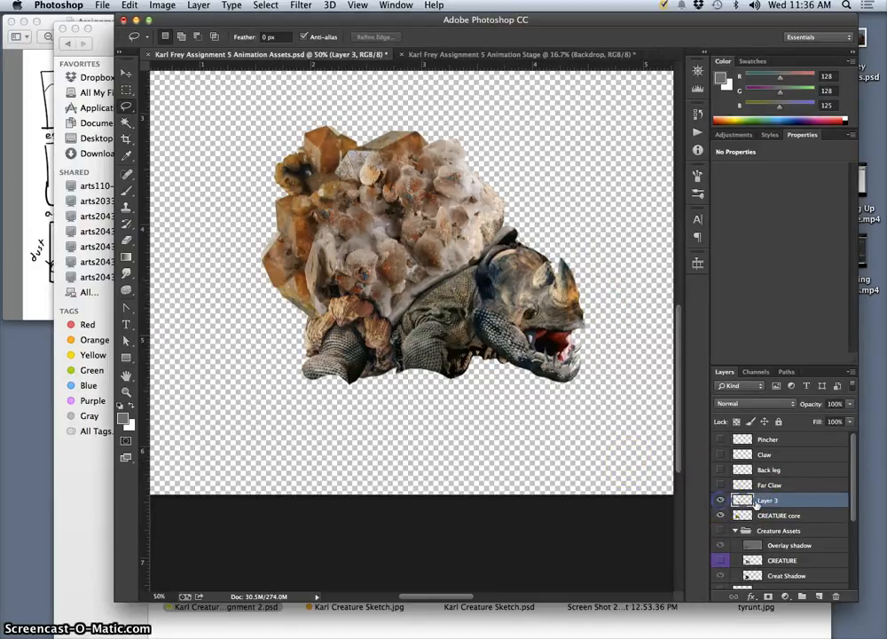
# Select the head's exact shape with the Magic Wand and Inverse, delete it from CREATURE core, and hide the head layer.
pyautogui.click(126, 122)
pyautogui.click(182, 114)
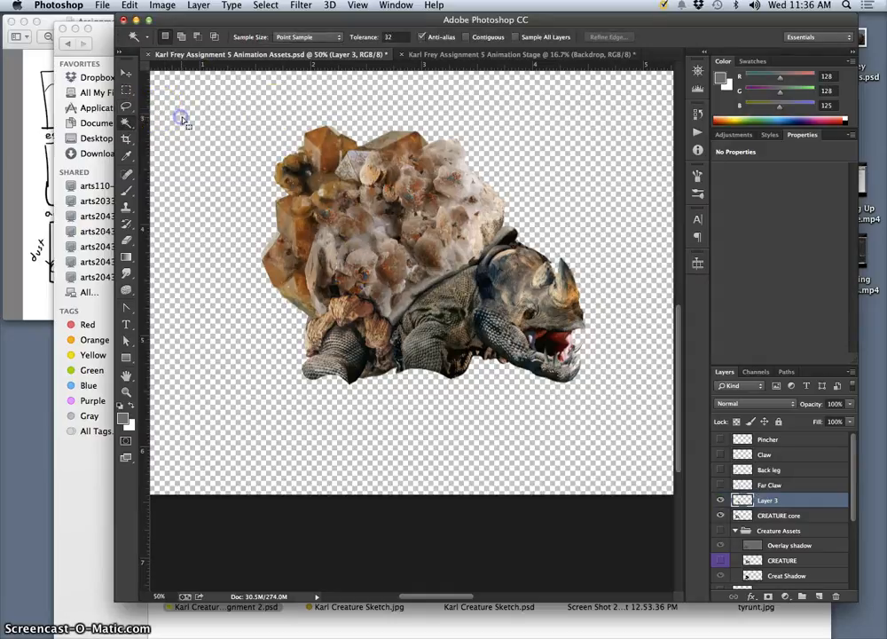
pyautogui.click(267, 5)
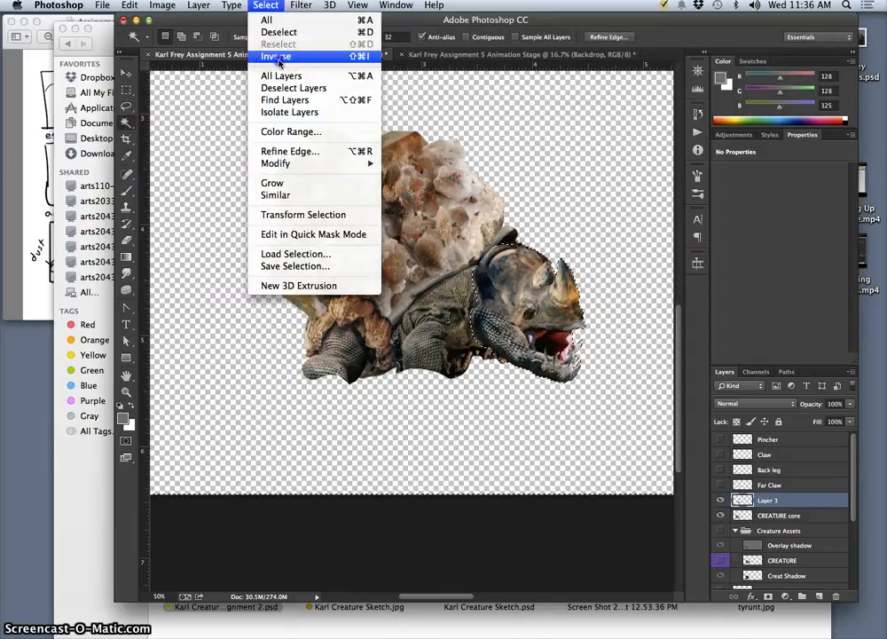
pyautogui.click(270, 55)
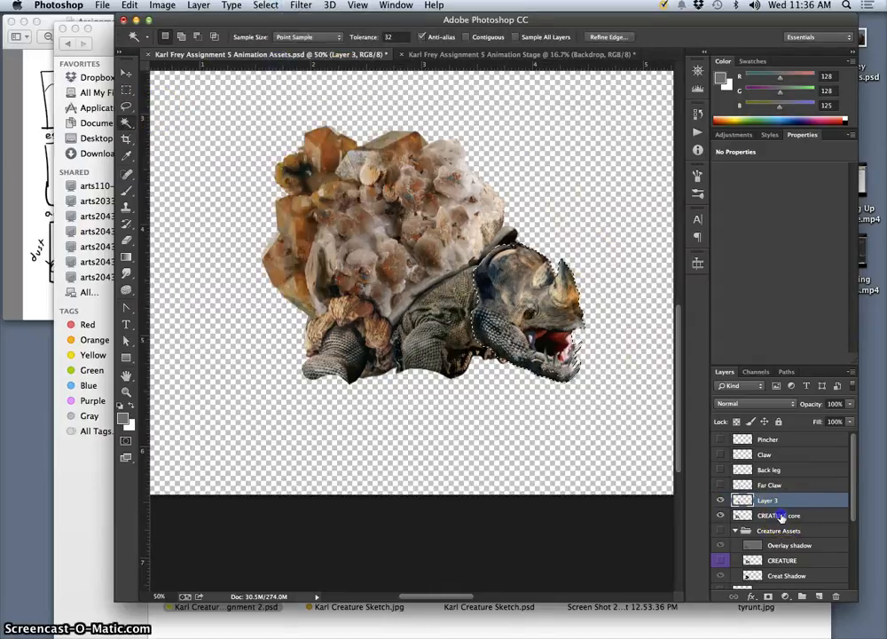
pyautogui.click(759, 513)
pyautogui.click(720, 500)
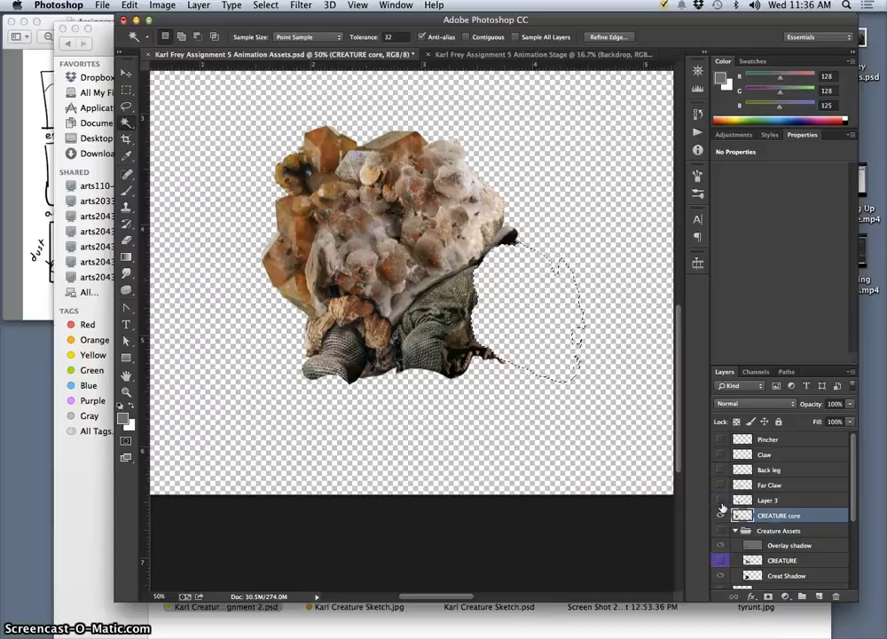
# Check the head cut-out by toggling the head layer's visibility, leave it hidden, and clear the selection.
pyautogui.click(720, 501)
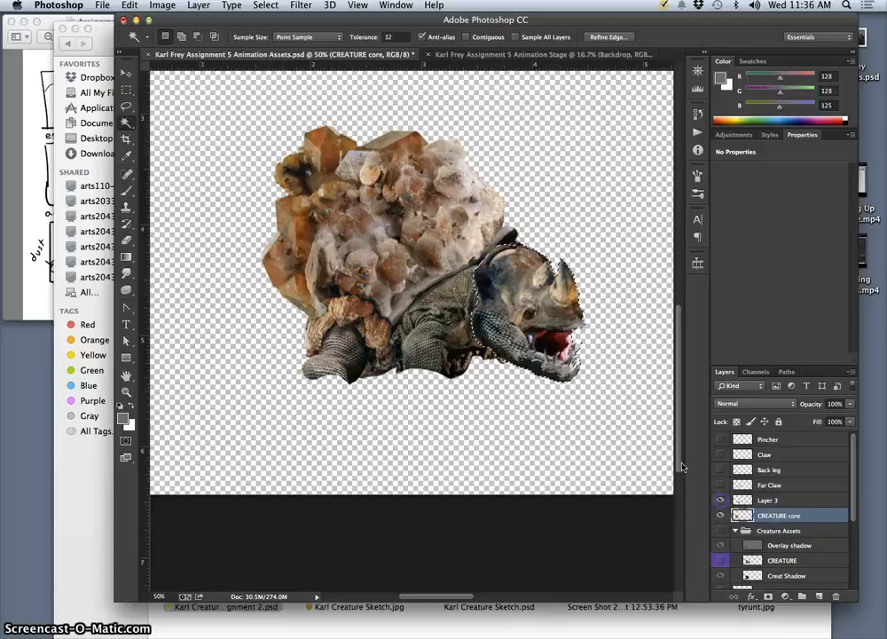
pyautogui.click(720, 501)
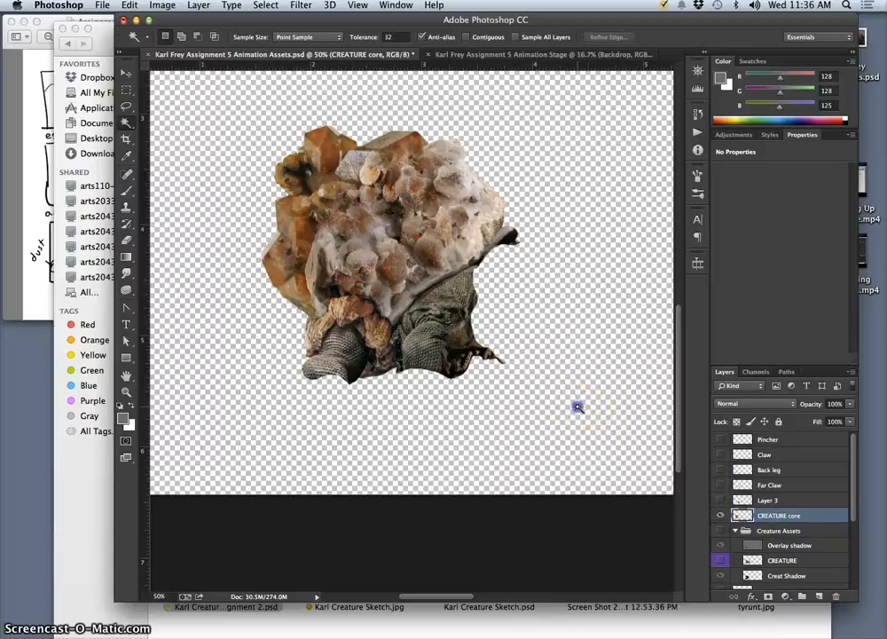
pyautogui.click(549, 344)
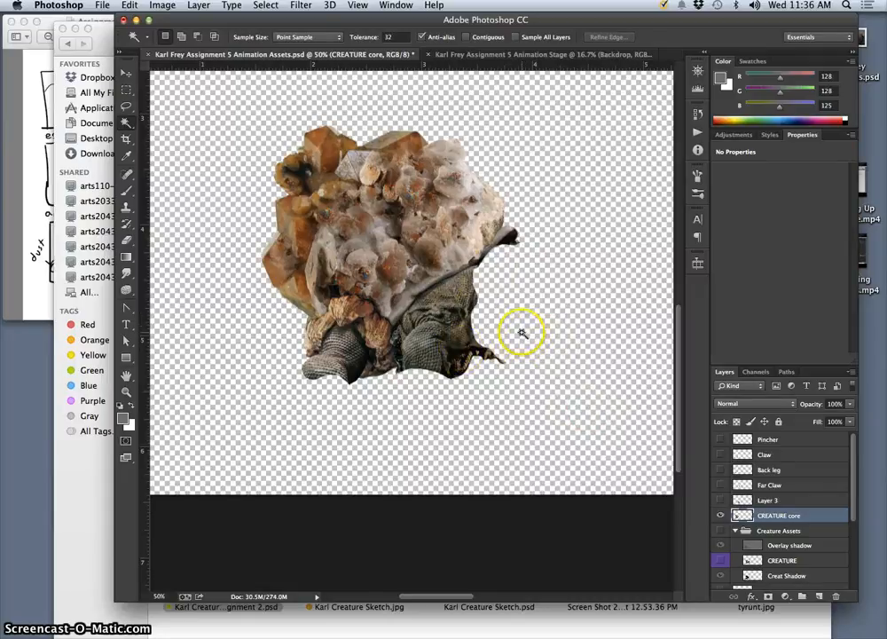
pyautogui.click(128, 107)
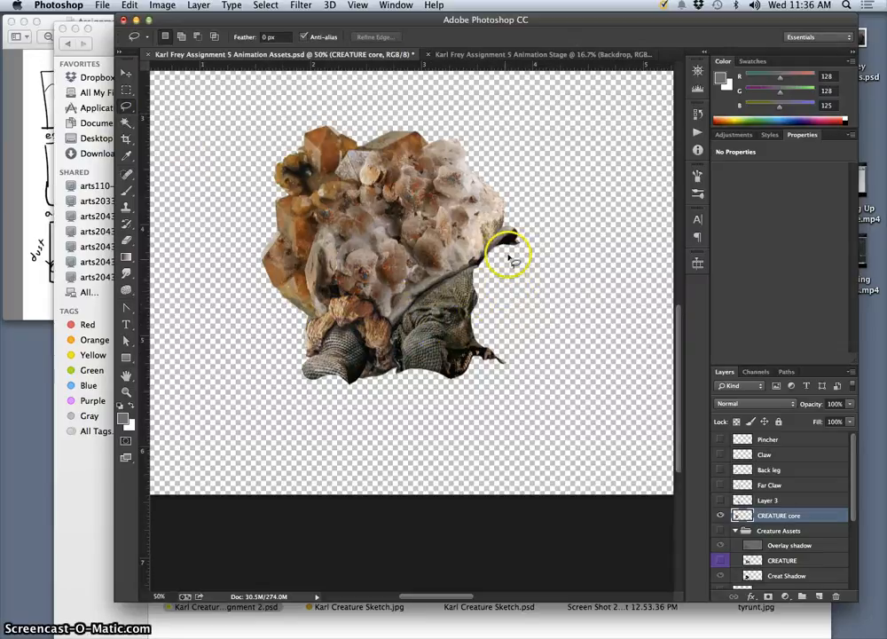
# Switch to Finder, open the Rocky Shell folder in FA15 Creature Reference, and place 324_nefelin.jpg into the Photoshop Animation Assets document.
pyautogui.click(689, 616)
pyautogui.doubleClick(616, 426)
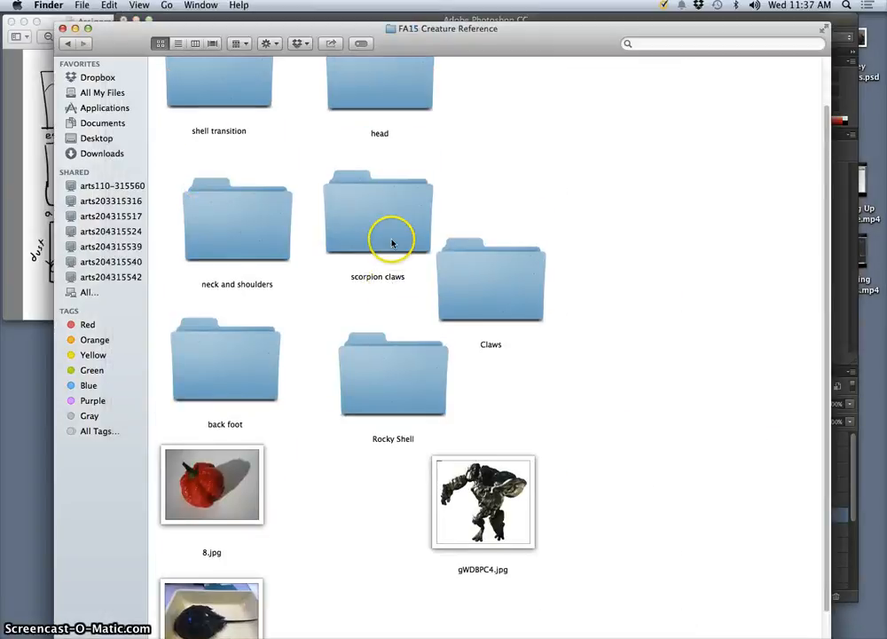
pyautogui.doubleClick(396, 402)
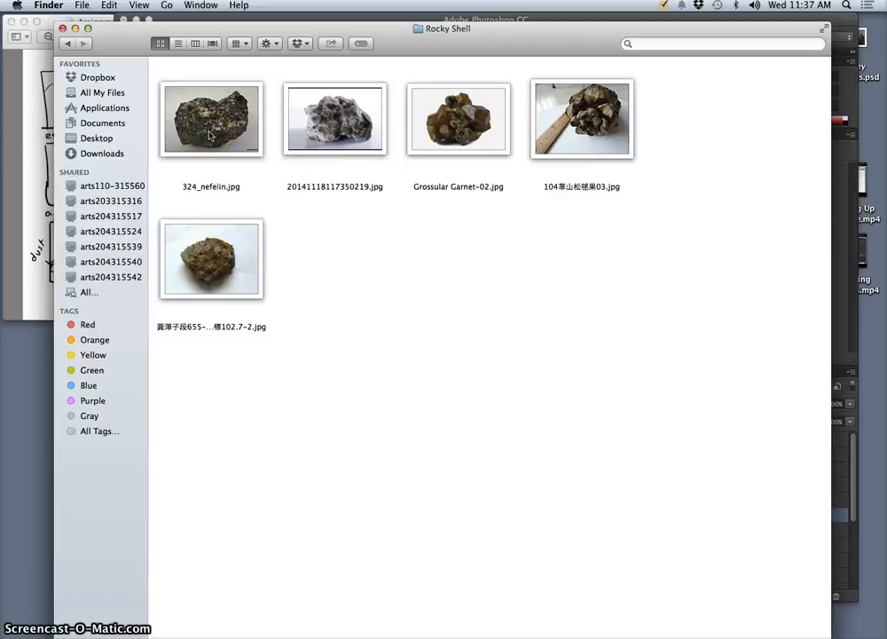
pyautogui.moveTo(298, 44); pyautogui.dragTo(566, 362)
pyautogui.click(482, 433)
pyautogui.moveTo(482, 433); pyautogui.dragTo(503, 291)
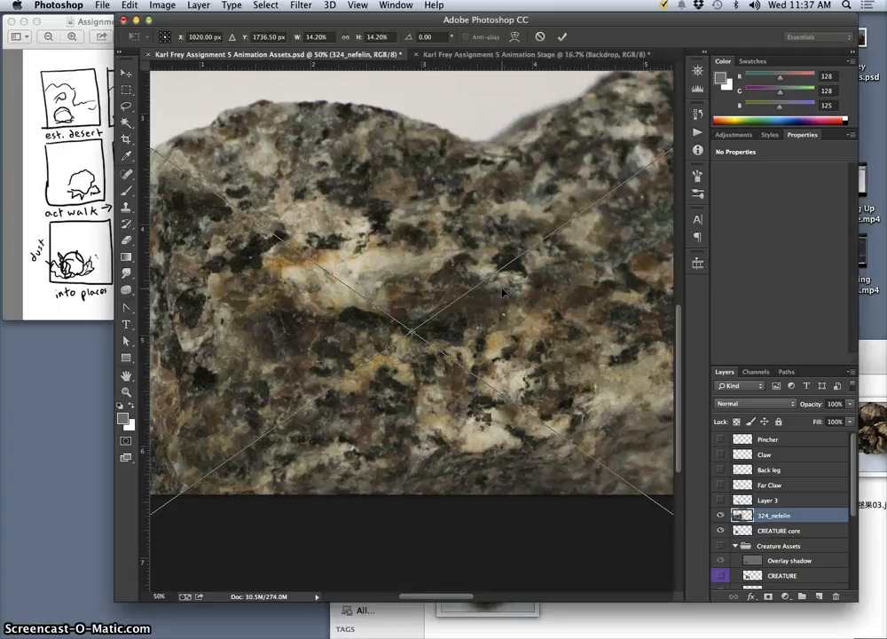
# Scale the placed rock photo down proportionally to 3.34% and commit the placement.
pyautogui.press('super+minus')
pyautogui.press('super+minus')
pyautogui.press('super+minus')
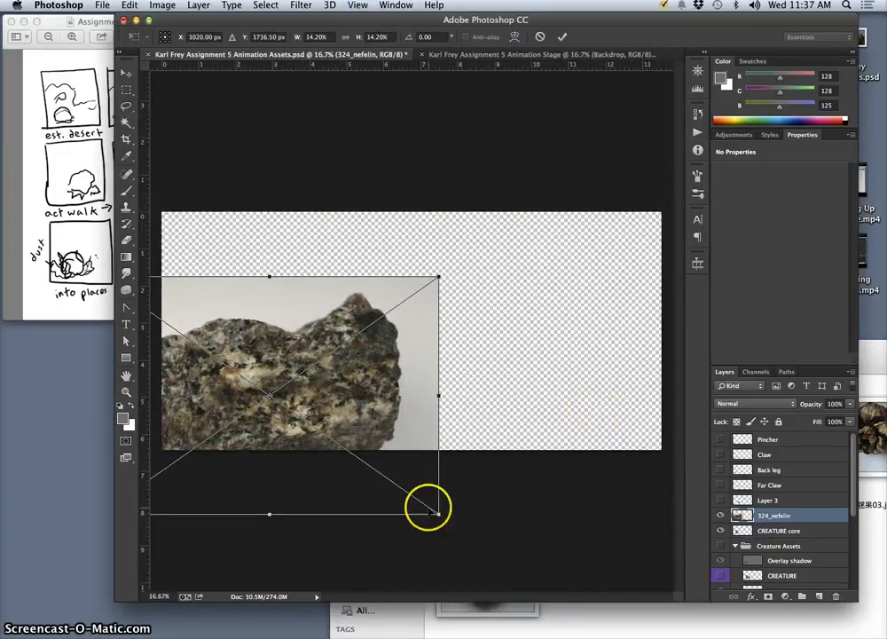
pyautogui.moveTo(436, 512); pyautogui.dragTo(327, 391)
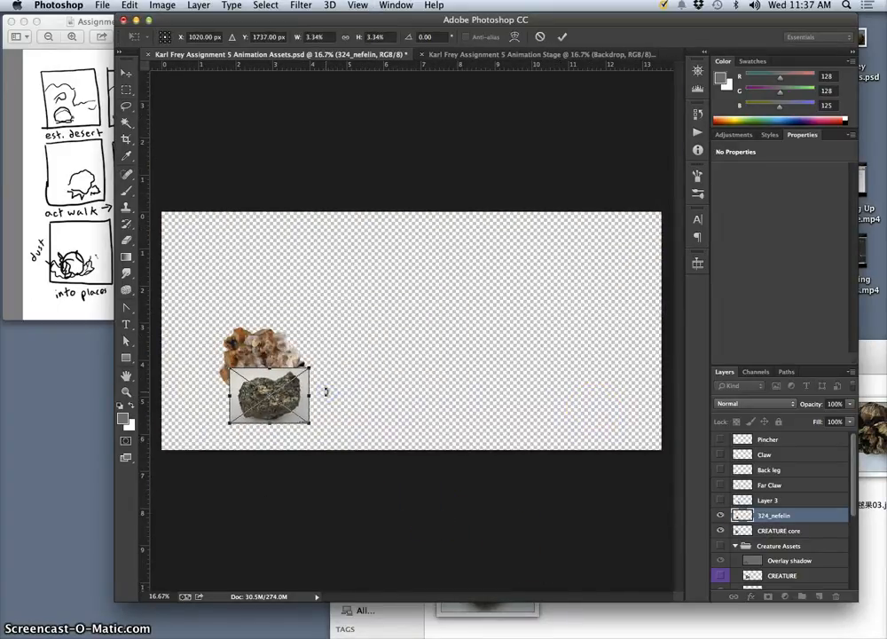
pyautogui.press('Return')
# Move the rock photo down toward the creature's front, to about X 2.48 in and Y 4.34 in.
pyautogui.press('super+plus')
pyautogui.press('super+plus')
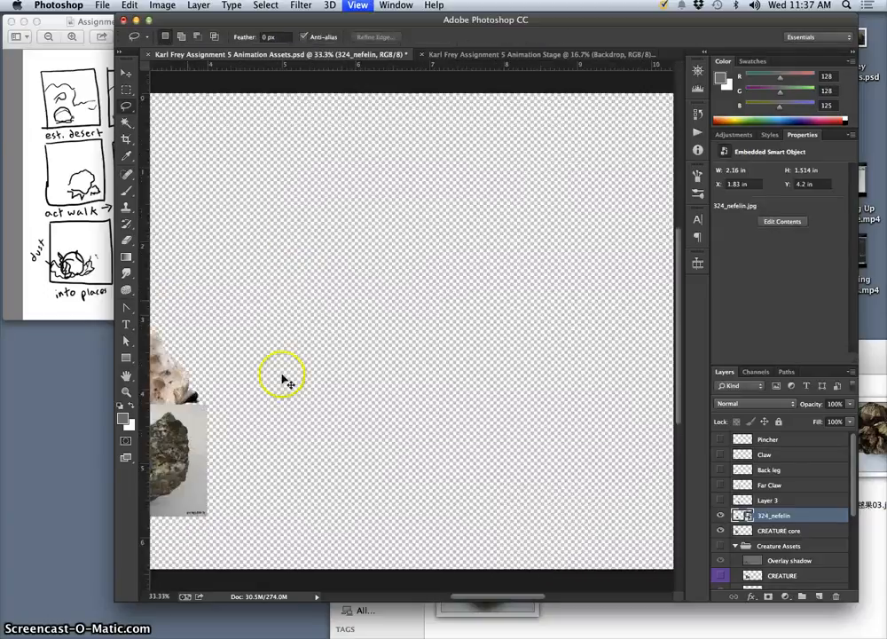
pyautogui.hscroll(-10, 279, 375)
pyautogui.scroll(-5, 280, 375)
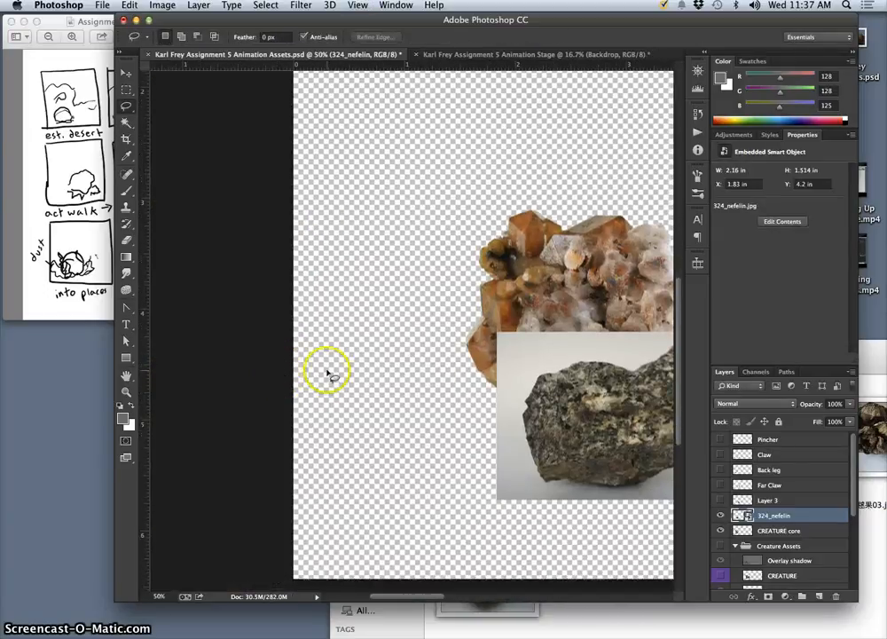
pyautogui.hscroll(10, 326, 370)
pyautogui.moveTo(420, 410); pyautogui.dragTo(420, 410)
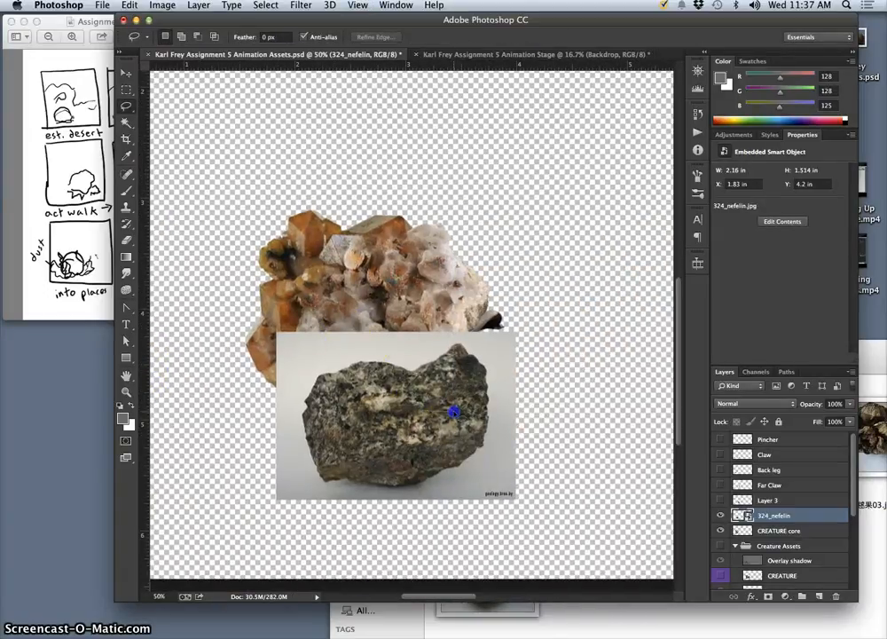
pyautogui.click(126, 73)
pyautogui.moveTo(409, 460)
pyautogui.mouseDown()
pyautogui.moveTo(467, 462)
pyautogui.moveTo(497, 504)
pyautogui.moveTo(477, 466)
pyautogui.mouseUp()
# Select the grey background and shadow around the rock with the Magic Wand set to Contiguous, and try to delete them.
pyautogui.click(128, 124)
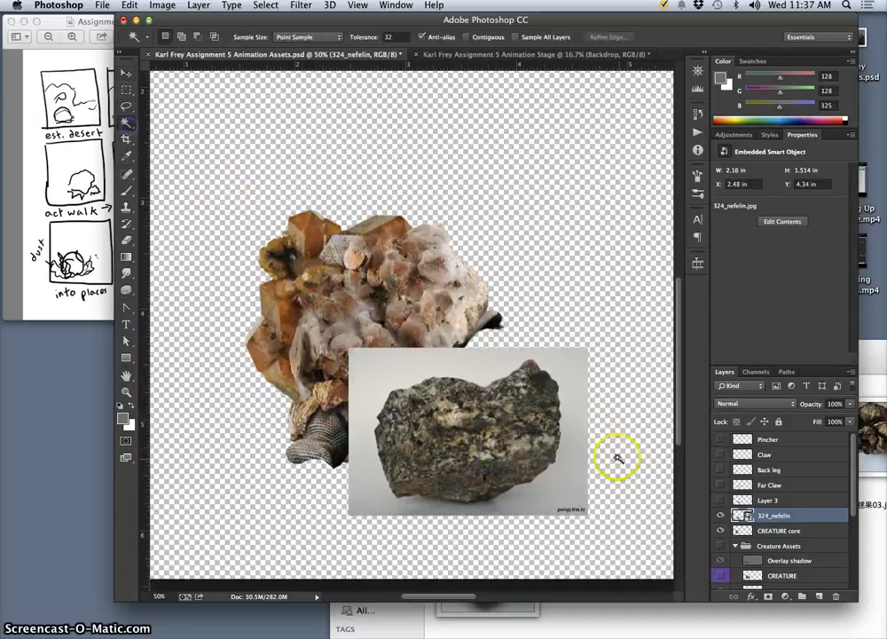
pyautogui.click(541, 375)
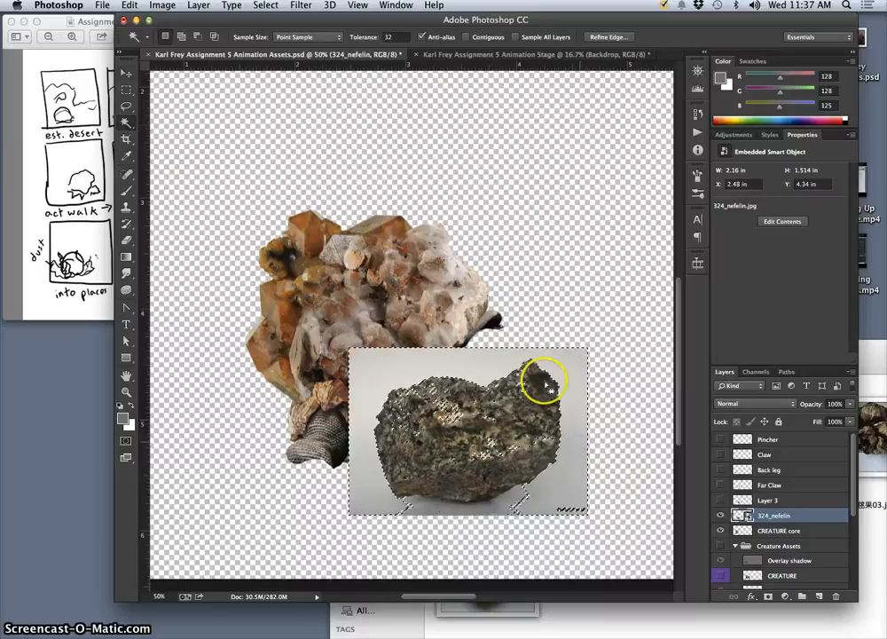
pyautogui.click(466, 37)
pyautogui.click(558, 391)
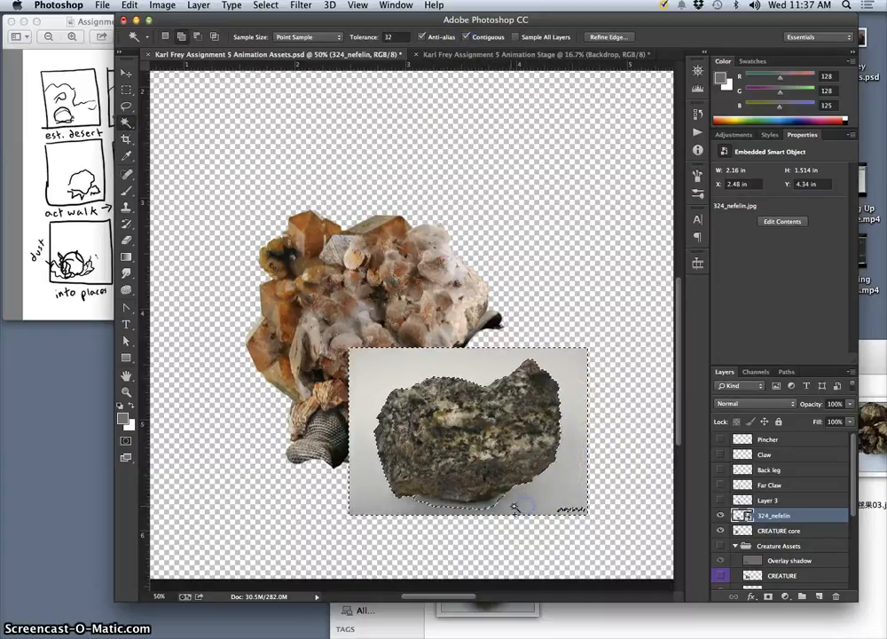
pyautogui.click(450, 501)
pyautogui.click(555, 513)
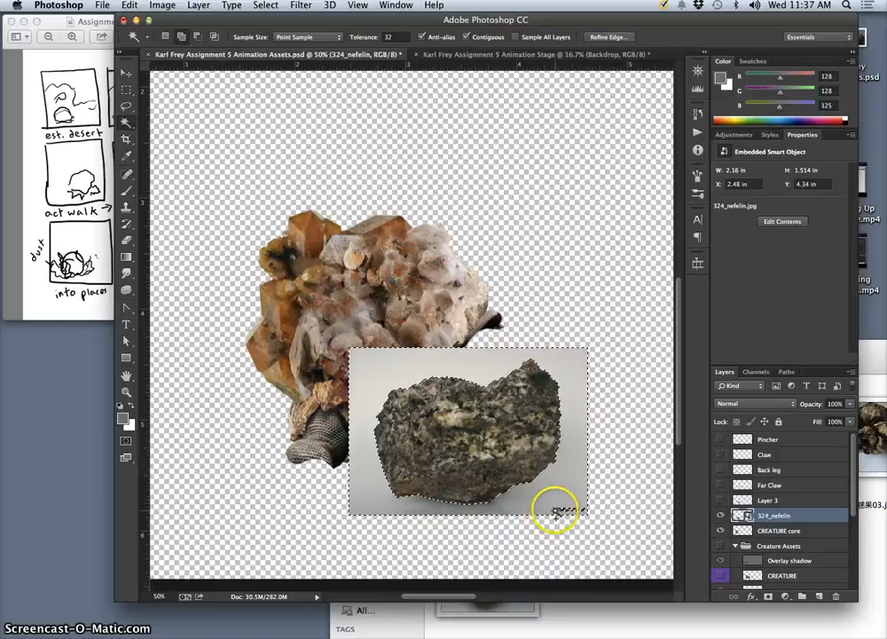
pyautogui.press('BackSpace')
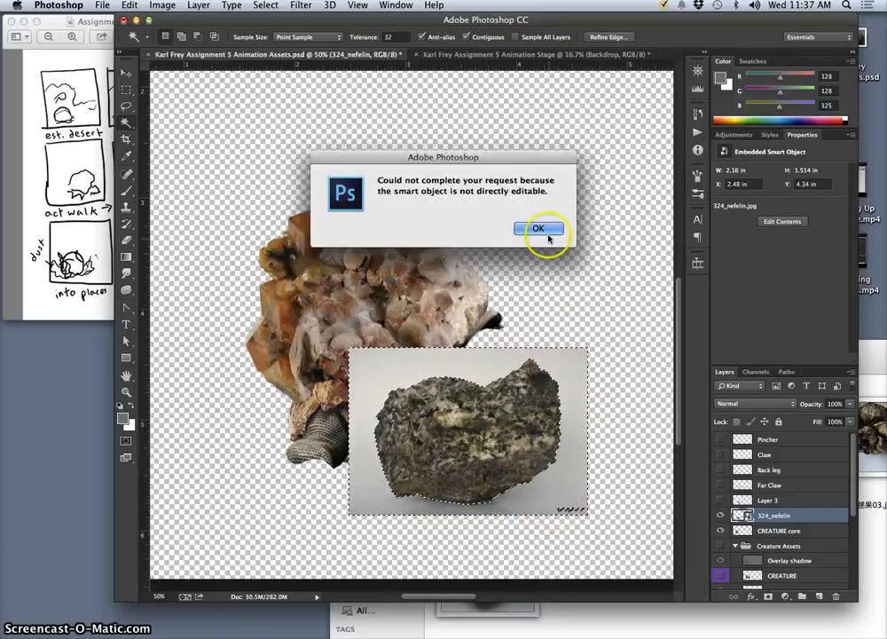
pyautogui.click(534, 229)
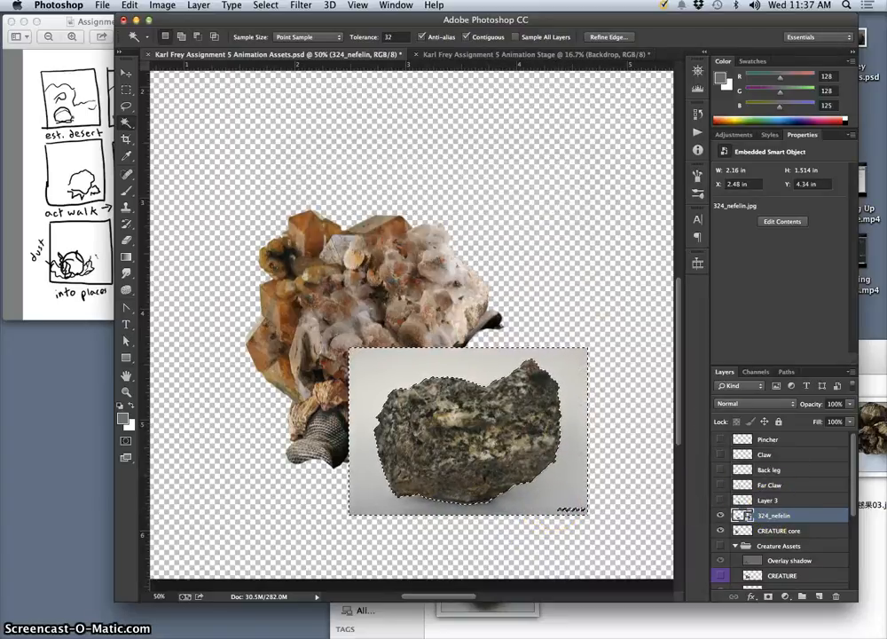
# Invert the selection to the rock and subtract the photo's watermark from it with the Lasso.
pyautogui.click(276, 6)
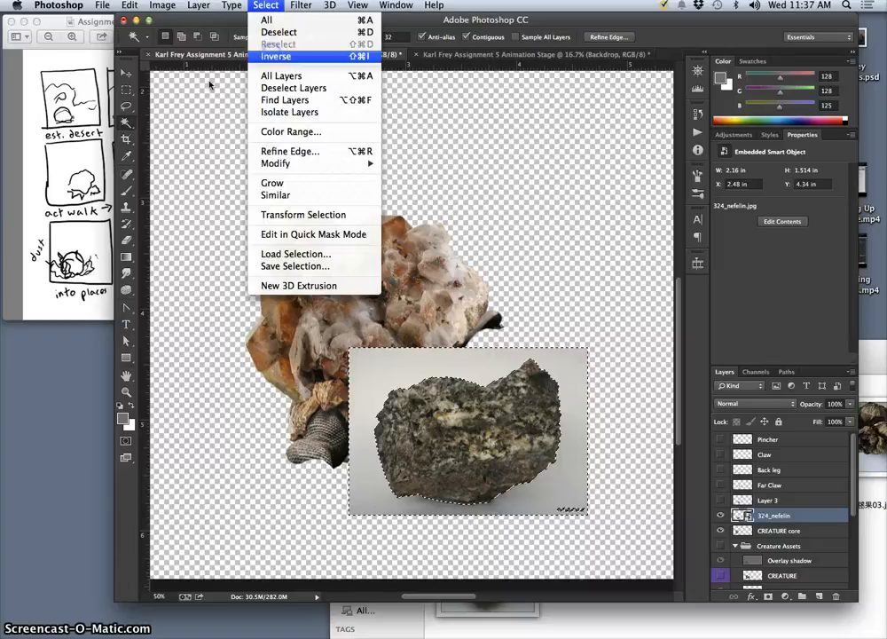
pyautogui.click(127, 106)
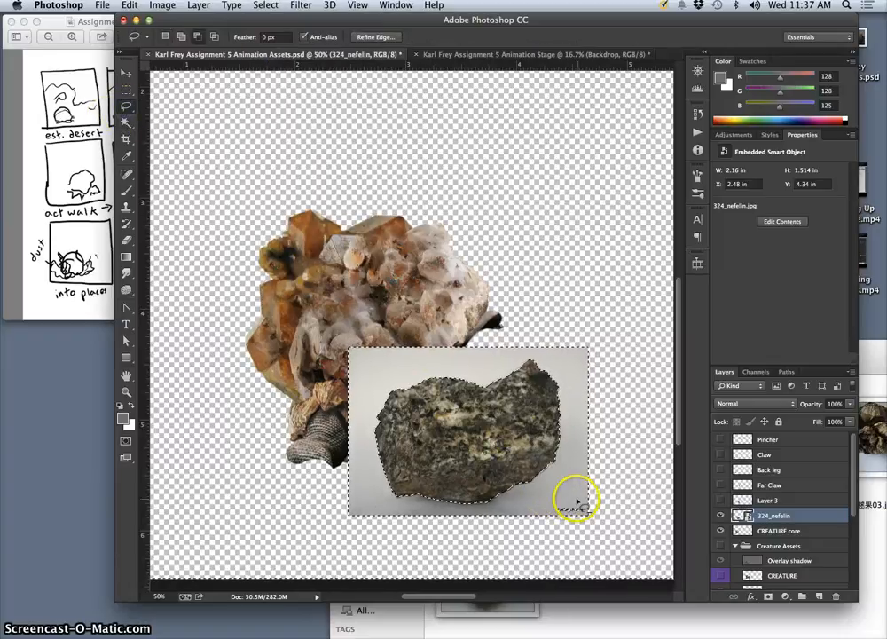
pyautogui.moveTo(603, 511); pyautogui.dragTo(606, 512)
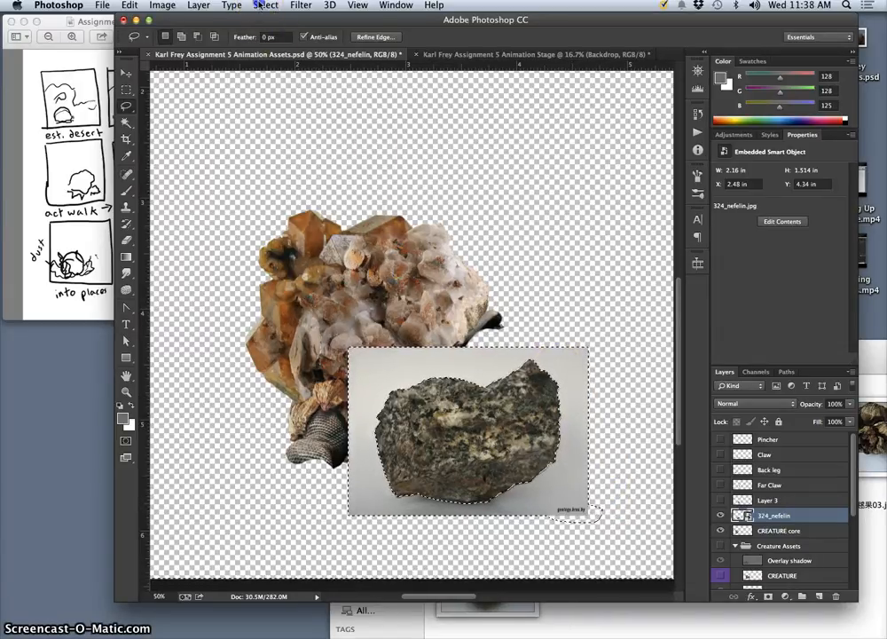
# Invert the selection, try to delete the rock photo's background, and invert back to the rock.
pyautogui.click(264, 5)
pyautogui.click(274, 56)
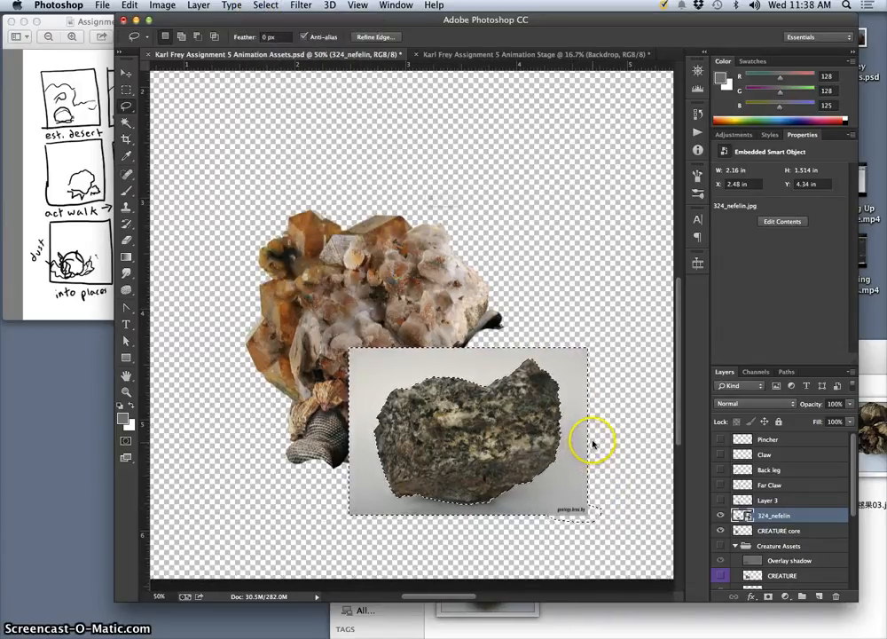
pyautogui.press('BackSpace')
pyautogui.click(595, 230)
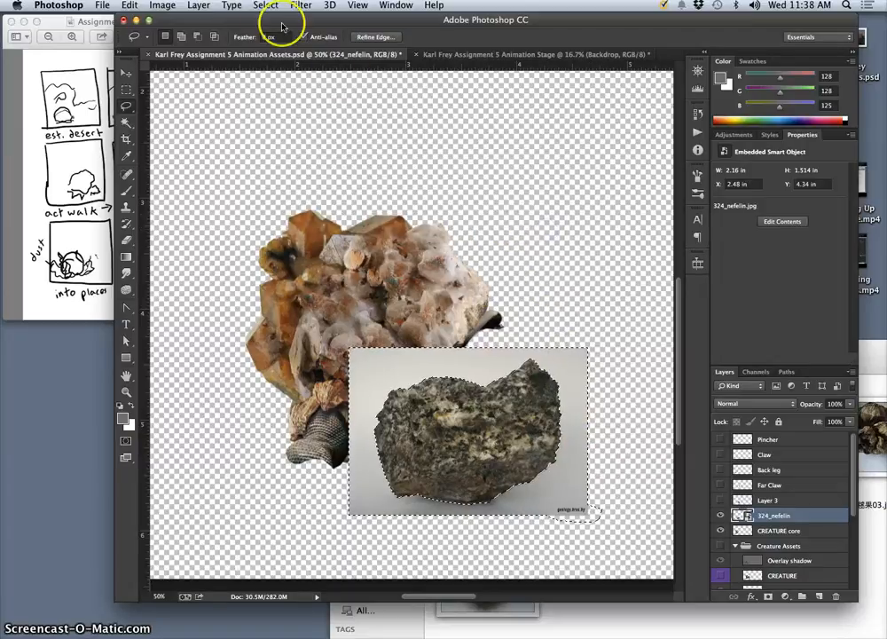
pyautogui.click(264, 5)
pyautogui.click(273, 56)
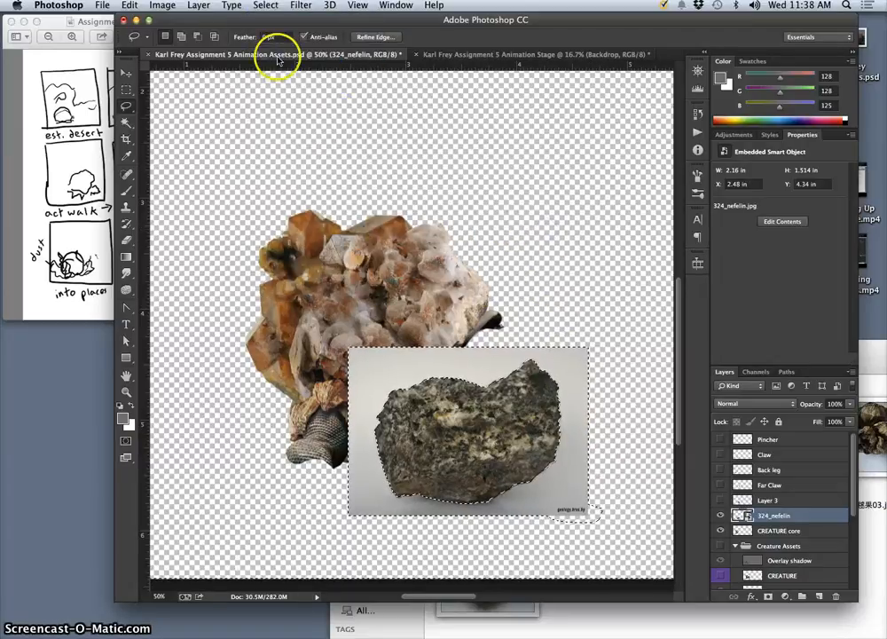
# Copy the selected rock to a new layer and delete the original 324_nefelin photo layer.
pyautogui.press('super+j')
pyautogui.click(721, 531)
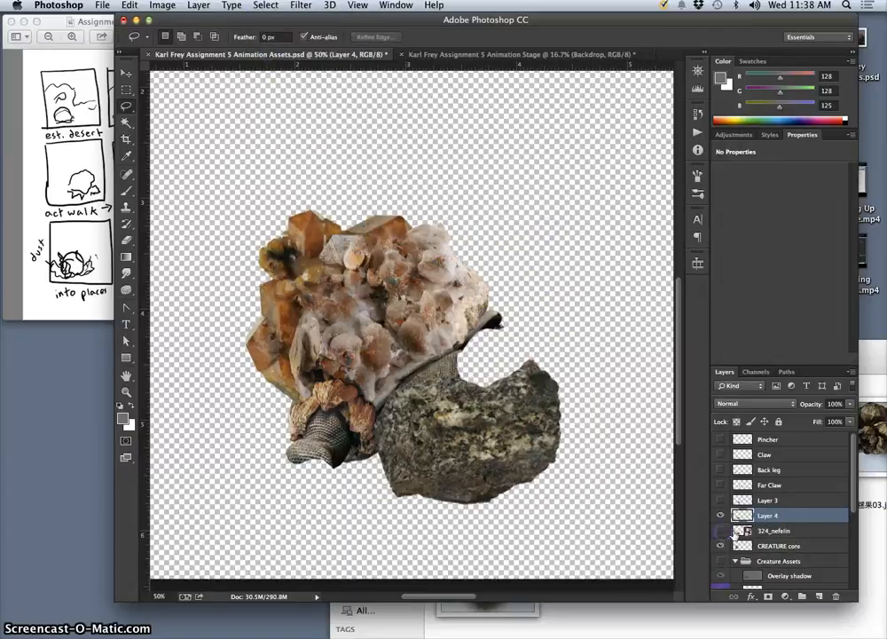
pyautogui.click(769, 534)
pyautogui.press('BackSpace')
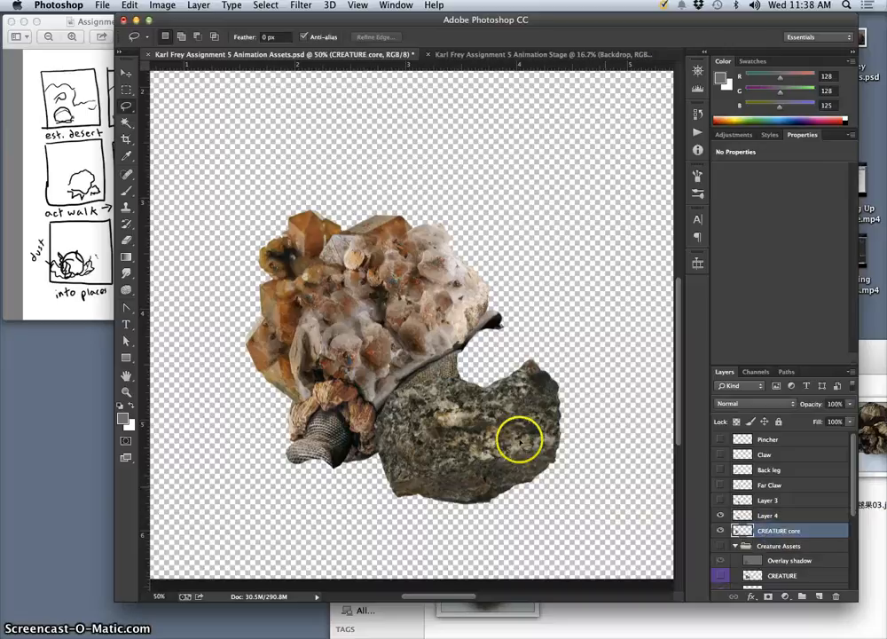
# Put the rock layer beneath CREATURE core, position it behind the open neck area, and hide it.
pyautogui.click(127, 72)
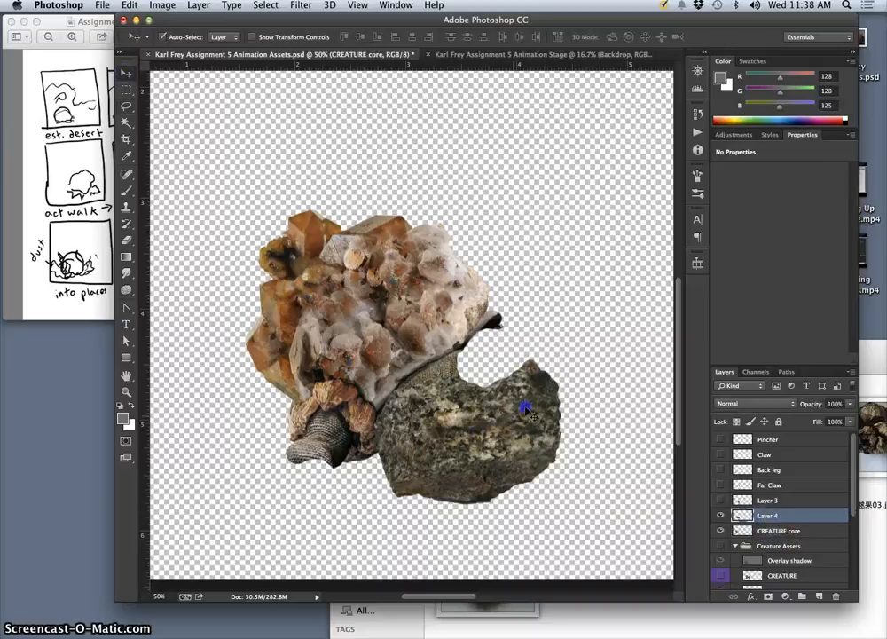
pyautogui.moveTo(519, 406); pyautogui.dragTo(530, 375)
pyautogui.moveTo(801, 519); pyautogui.dragTo(785, 538)
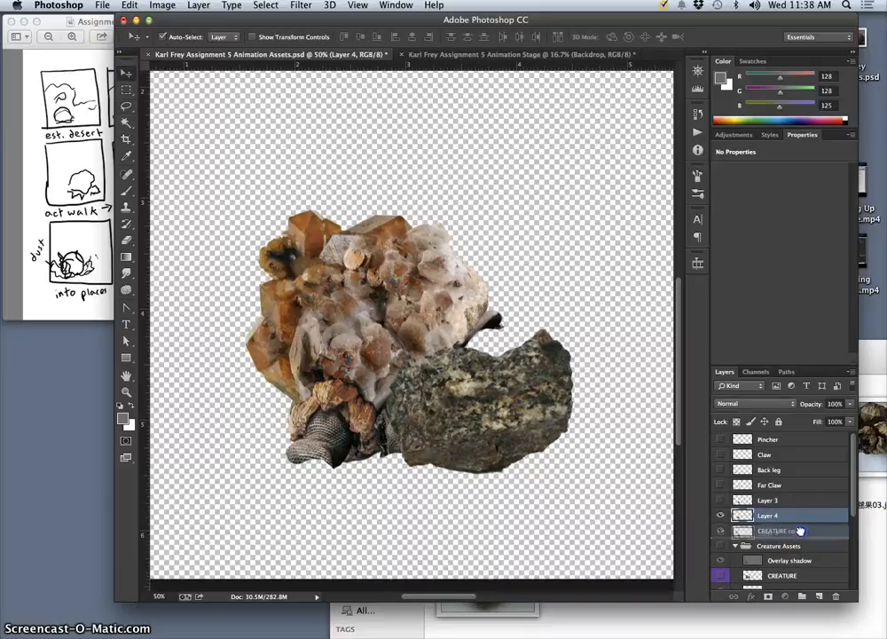
pyautogui.moveTo(531, 412); pyautogui.dragTo(489, 397)
pyautogui.click(560, 419)
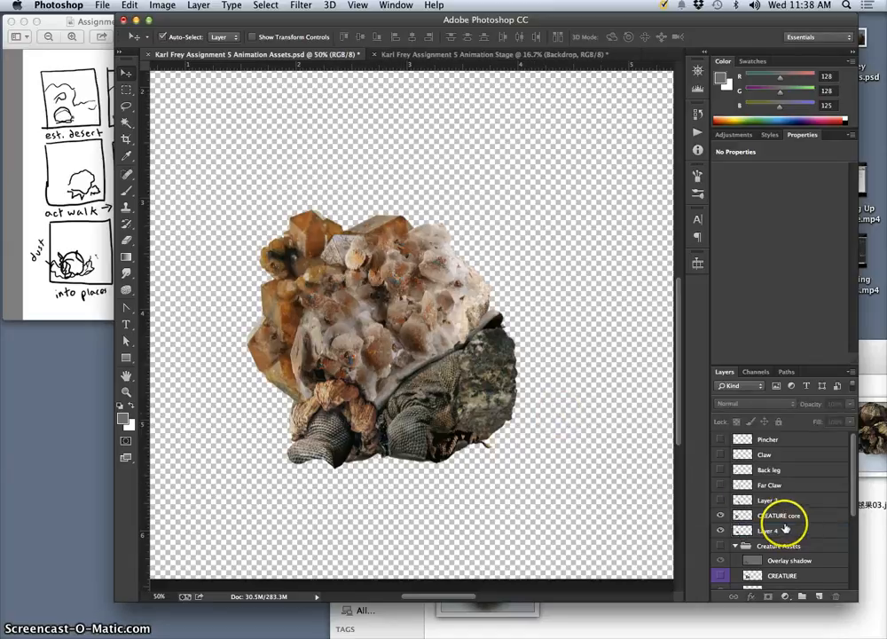
pyautogui.click(720, 531)
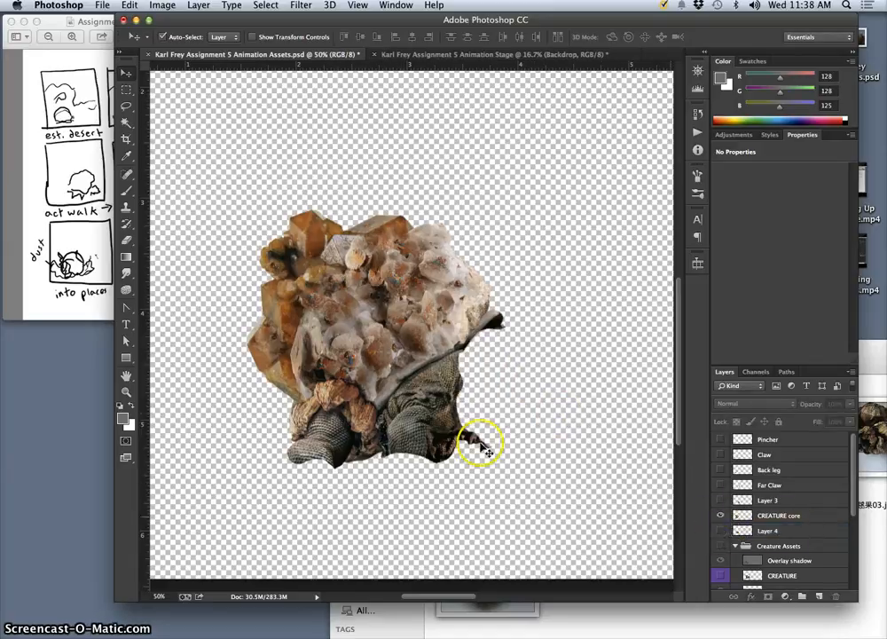
# Outline the legs and belly skin below the shell with the Lasso, copy them from CREATURE core to a layer named belly Flesh.
pyautogui.click(127, 106)
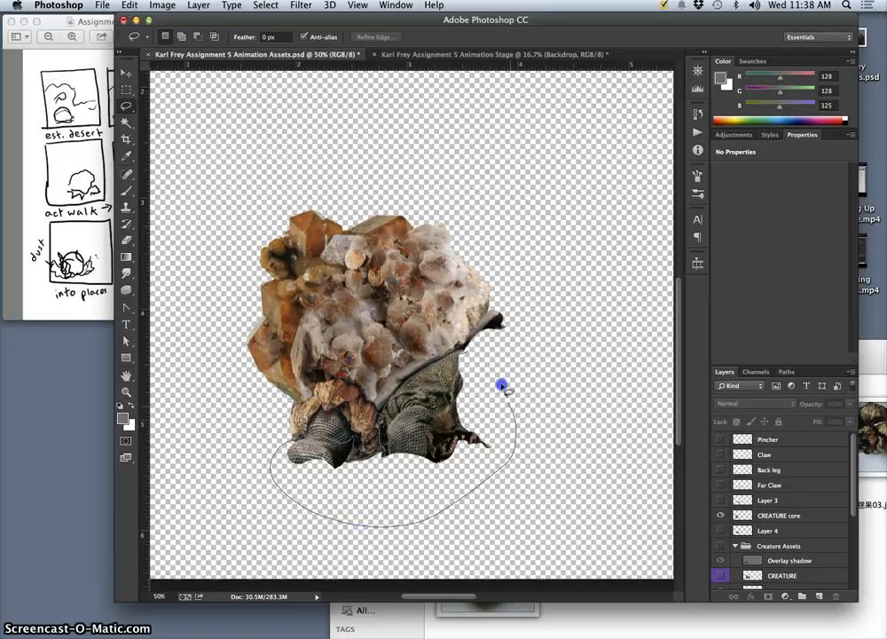
pyautogui.moveTo(502, 386); pyautogui.dragTo(466, 352)
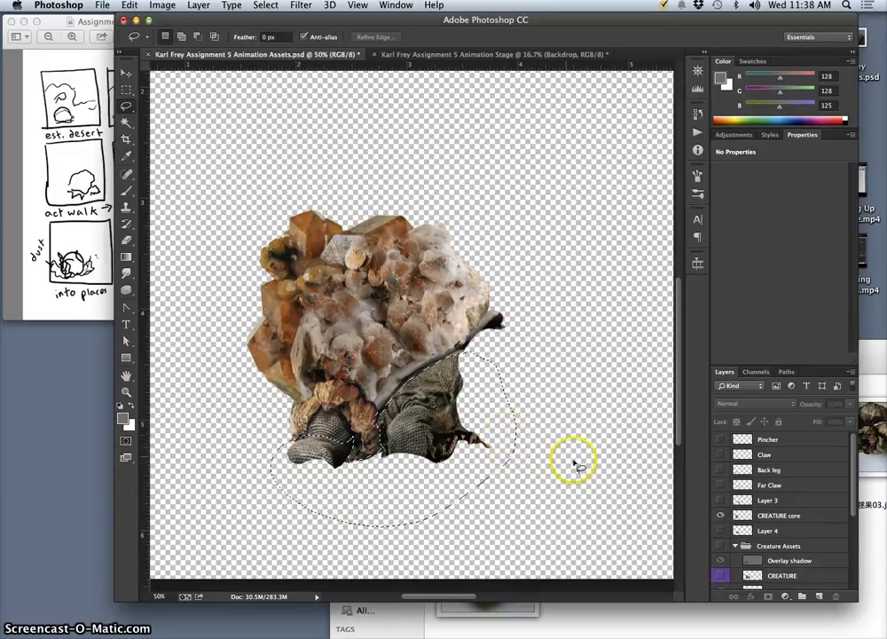
pyautogui.click(763, 514)
pyautogui.press('super+j')
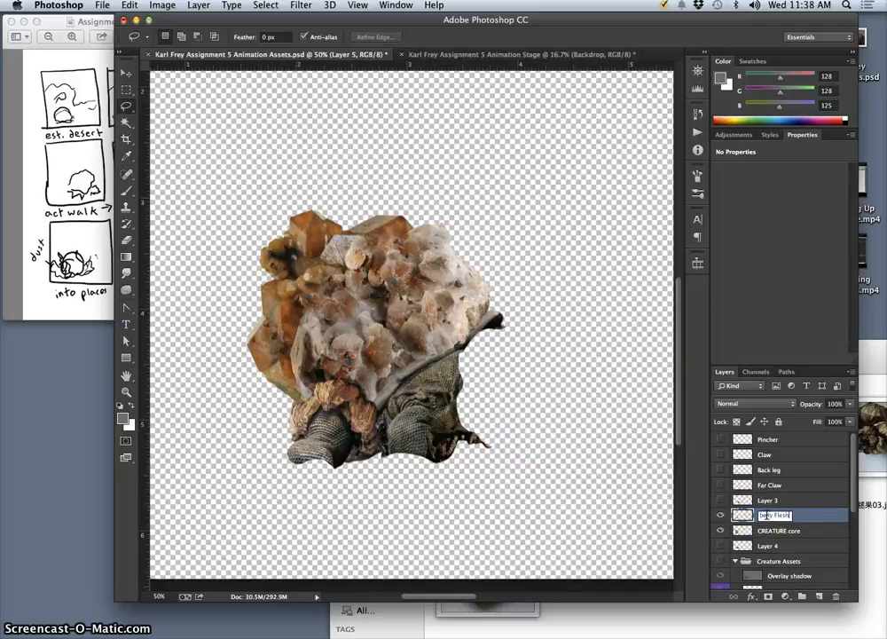
pyautogui.click(558, 510)
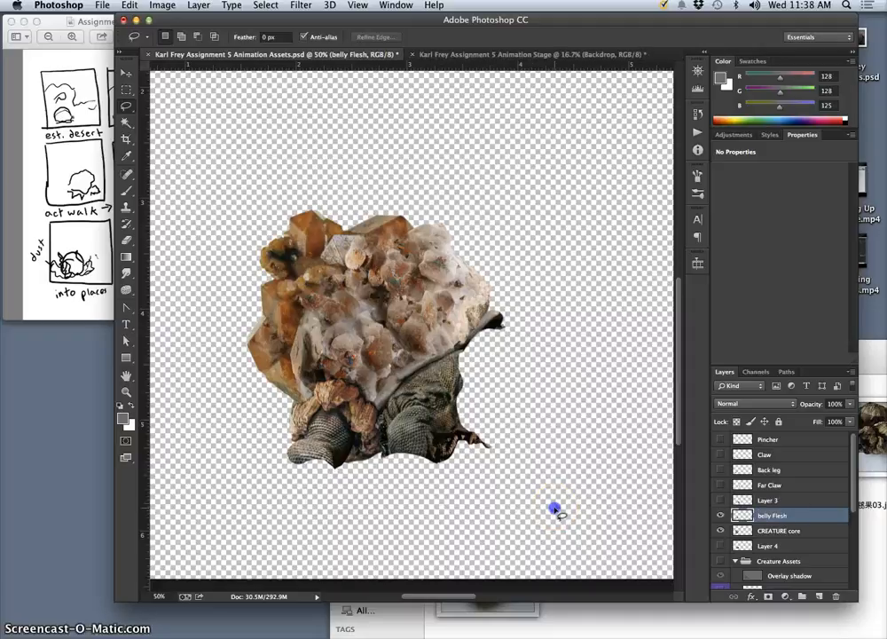
# Select the belly Flesh shape with the Magic Wand, delete that area from CREATURE core, and show the rock on Layer 4.
pyautogui.click(127, 122)
pyautogui.click(205, 163)
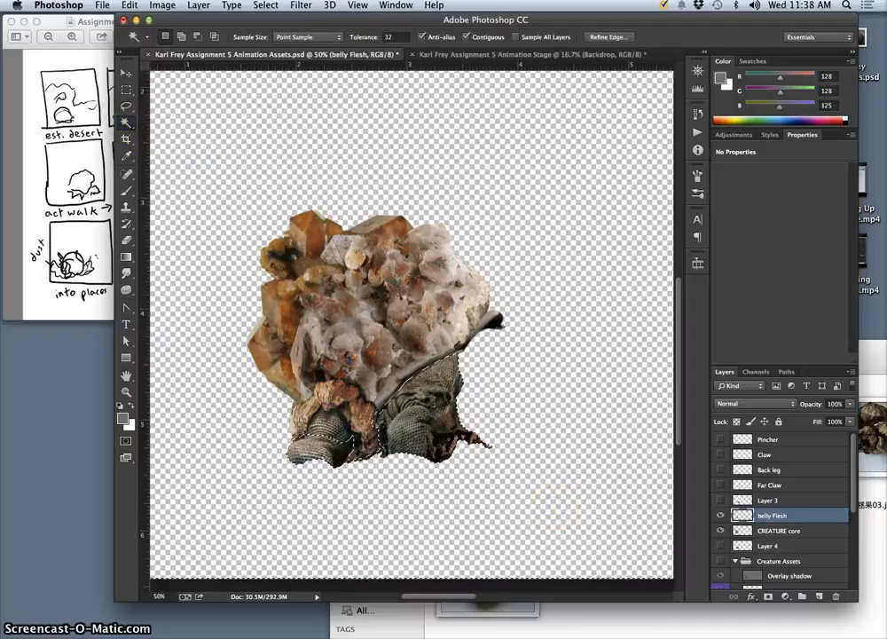
pyautogui.click(275, 5)
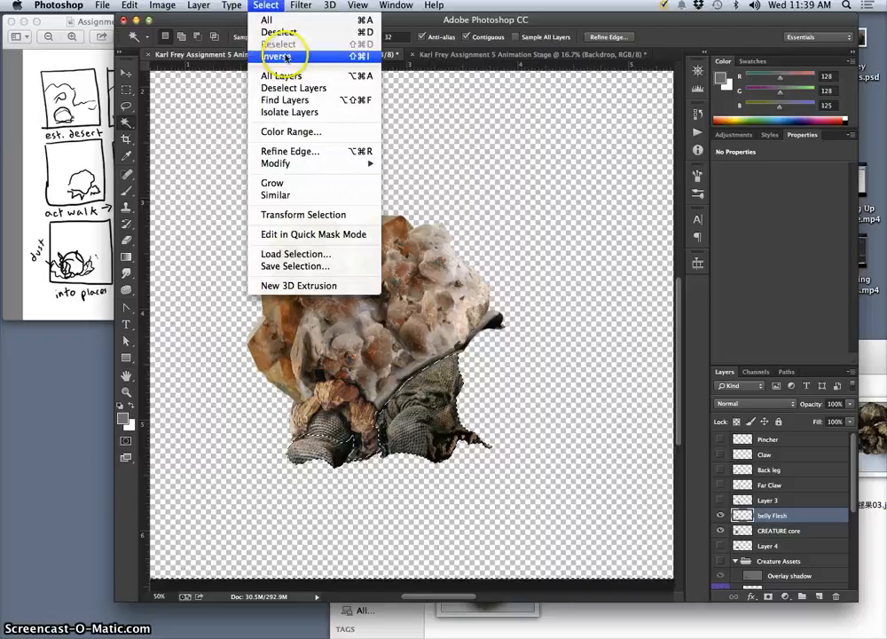
pyautogui.click(284, 55)
pyautogui.click(737, 531)
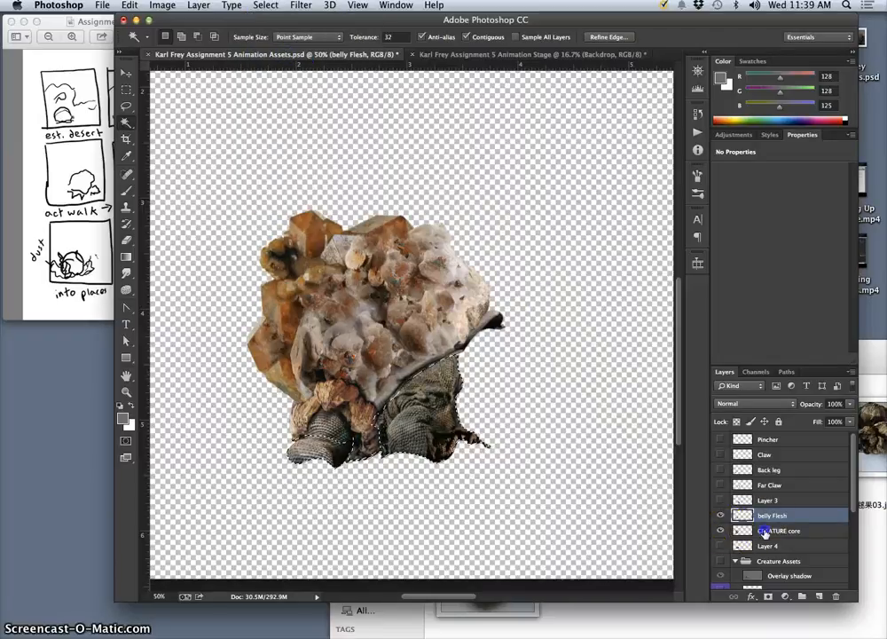
pyautogui.press('Delete')
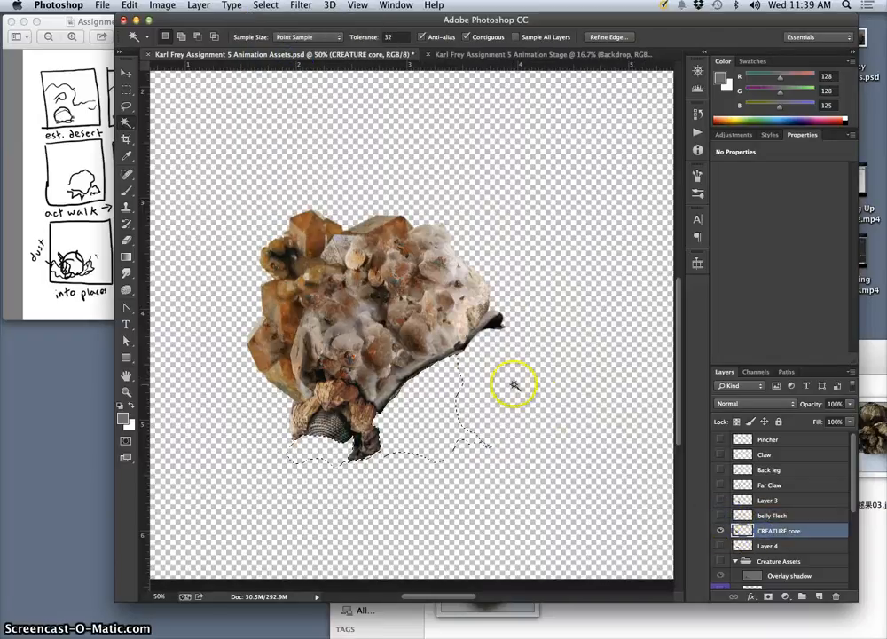
pyautogui.click(718, 546)
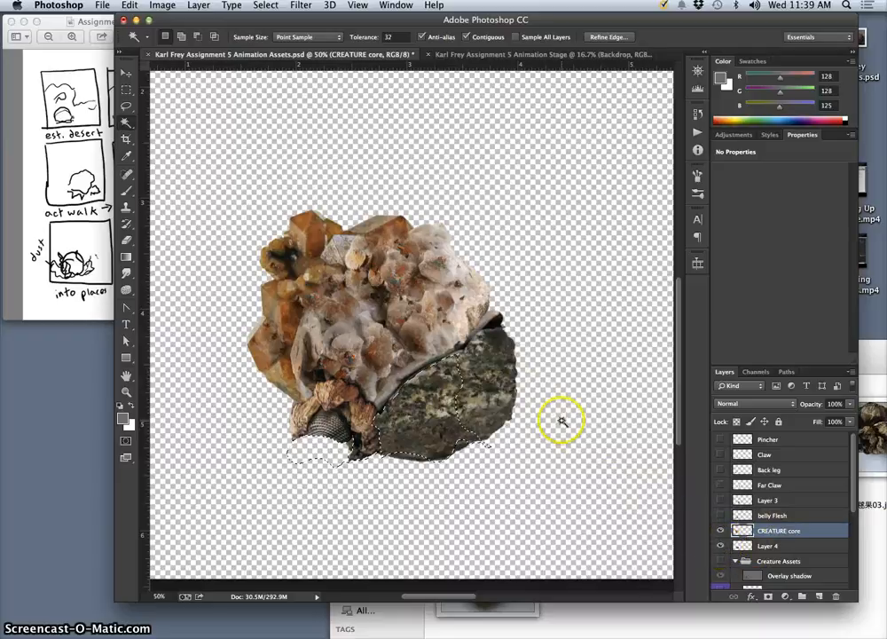
pyautogui.press('super+d')
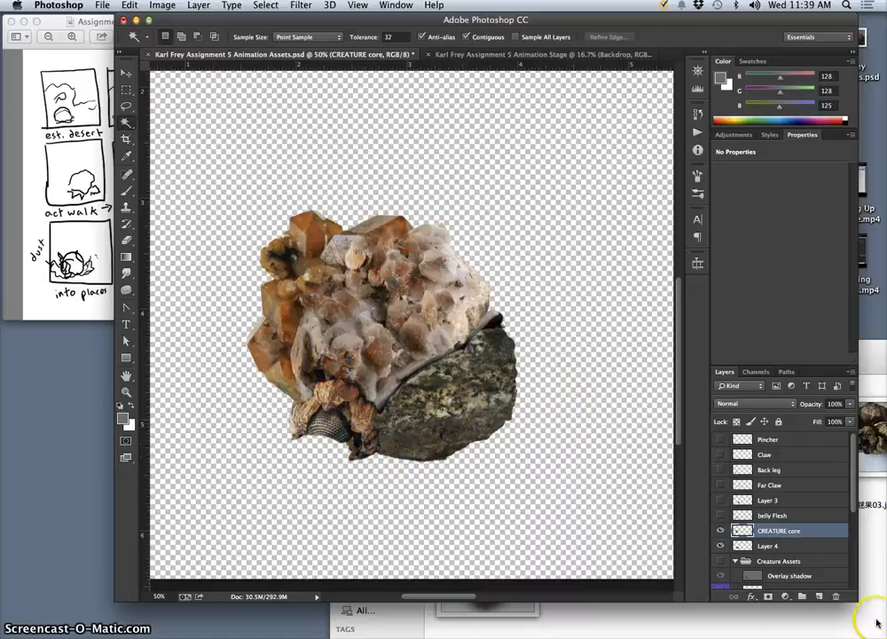
# Place the orange-brown rock photo from the Rocky Shell folder into the assets document and scale it down.
pyautogui.click(881, 560)
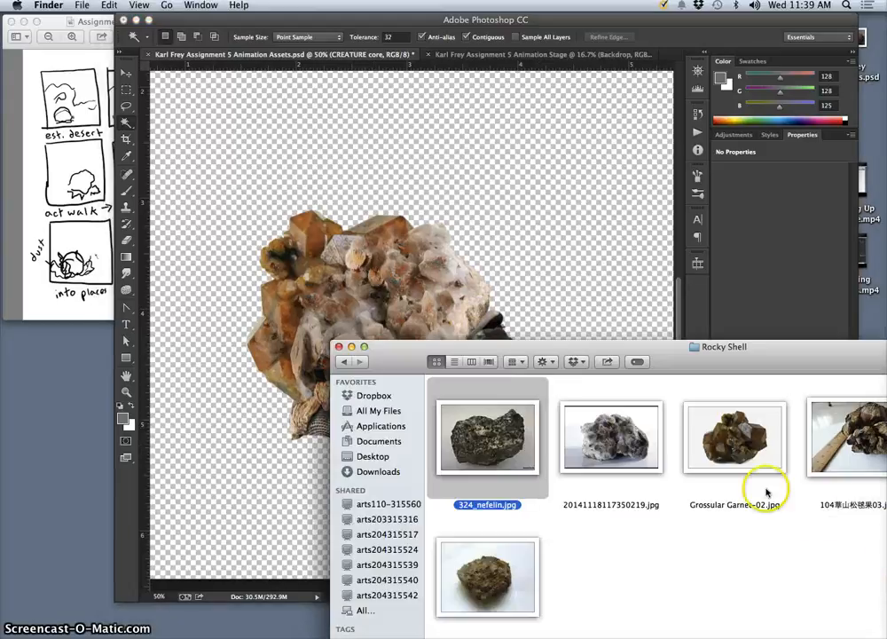
pyautogui.click(727, 553)
pyautogui.moveTo(518, 585); pyautogui.dragTo(254, 407)
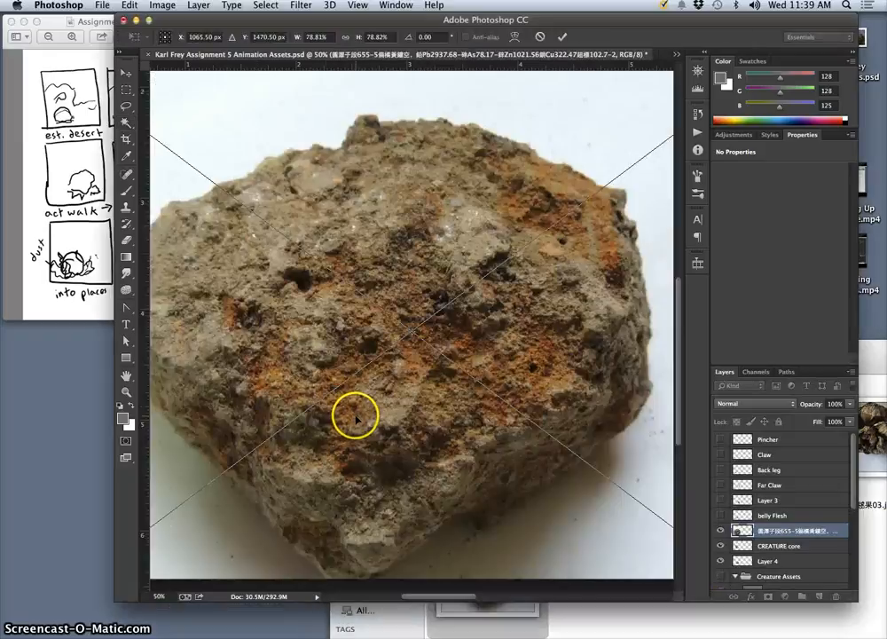
pyautogui.press('super+minus')
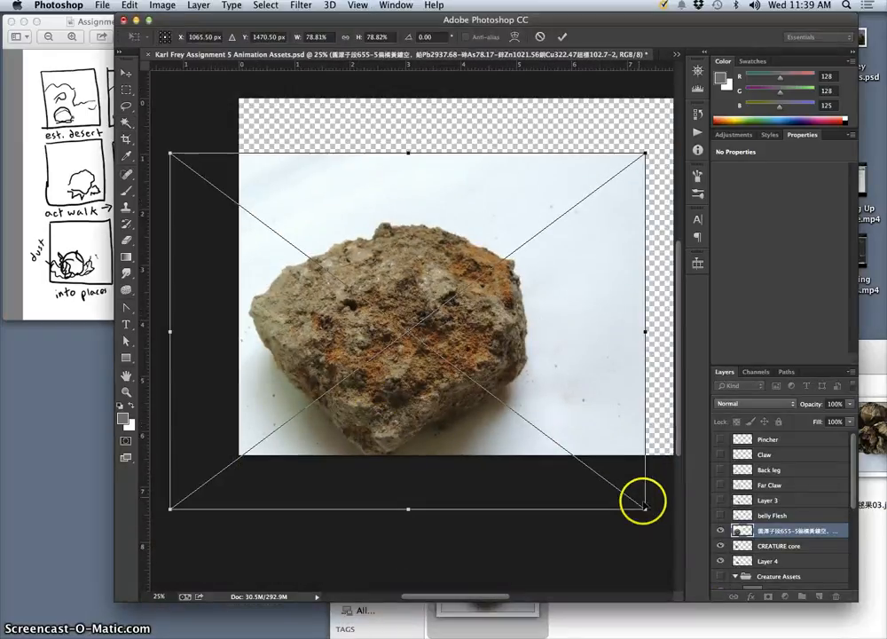
pyautogui.moveTo(643, 507); pyautogui.dragTo(543, 431)
pyautogui.doubleClick(421, 340)
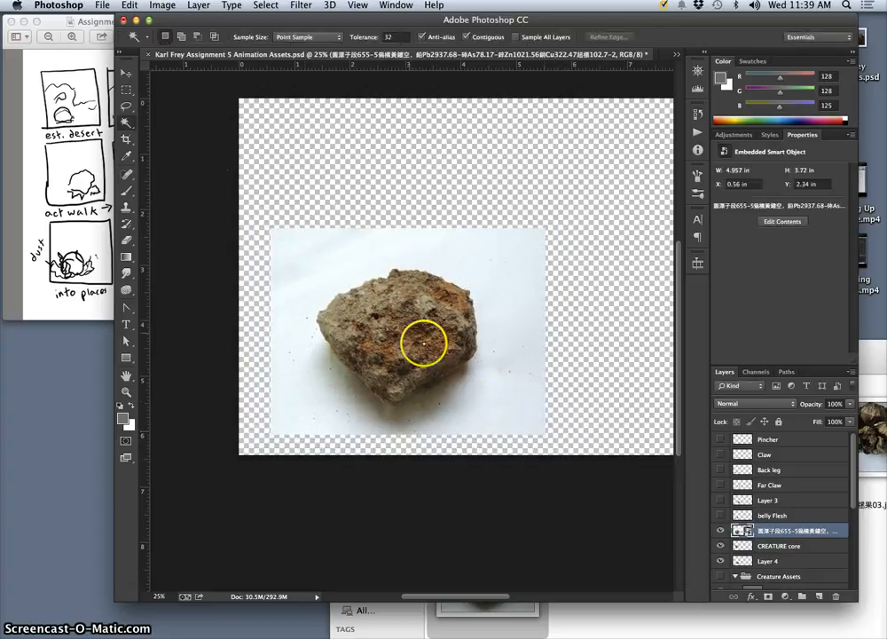
# Select the photo's white background and outer shadow with the Magic Wand, and undo the addition that spills into the rock.
pyautogui.click(125, 125)
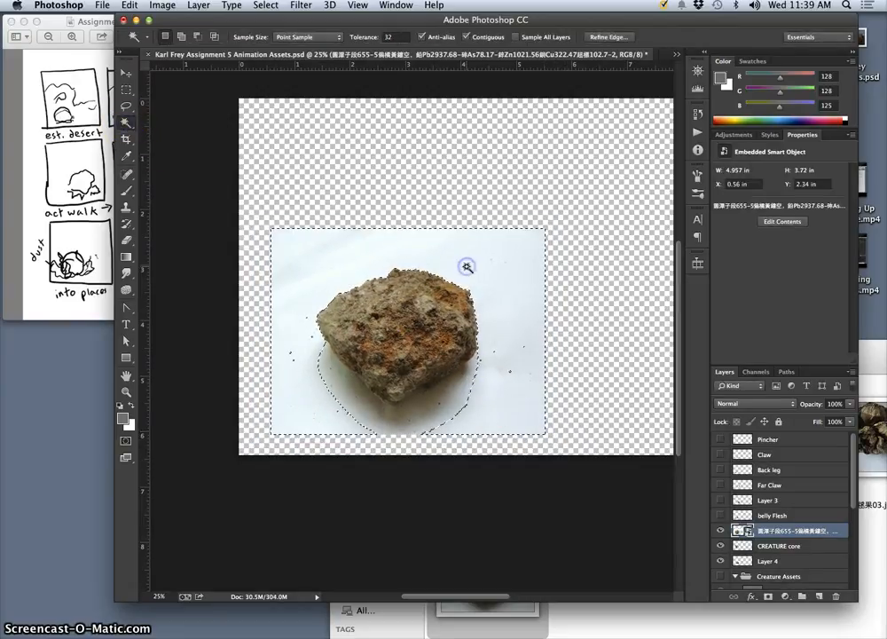
pyautogui.click(438, 417)
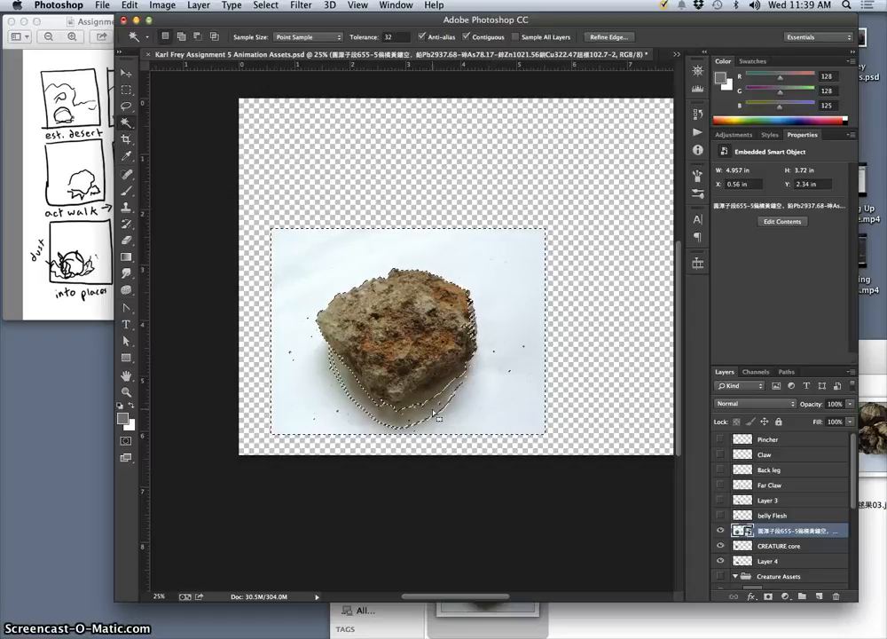
pyautogui.click(438, 417)
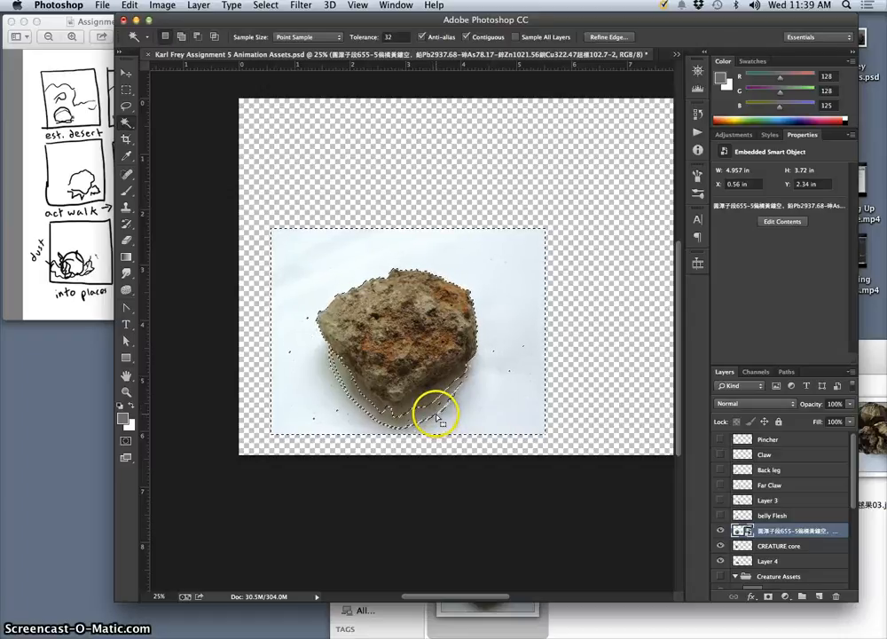
pyautogui.click(428, 404)
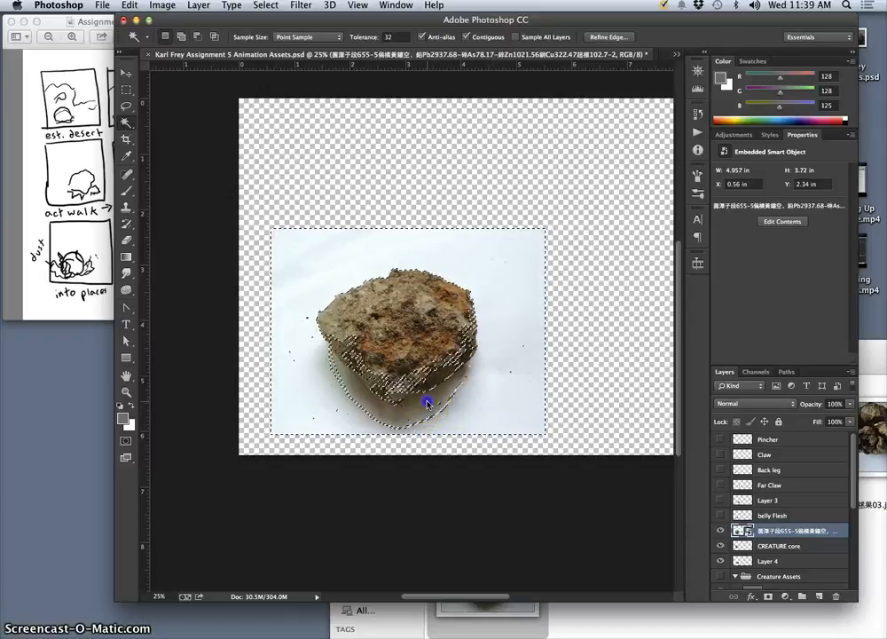
pyautogui.press('super+z')
# Set the Magic Wand tolerance to 12 and add the remaining shadow around the rock's lower edge to the background selection.
pyautogui.click(378, 42)
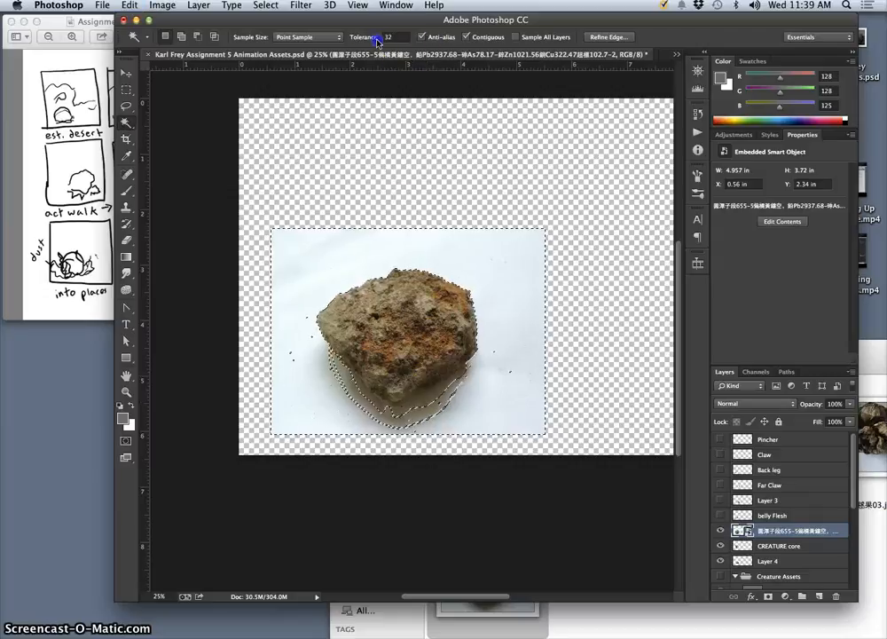
pyautogui.click(378, 37)
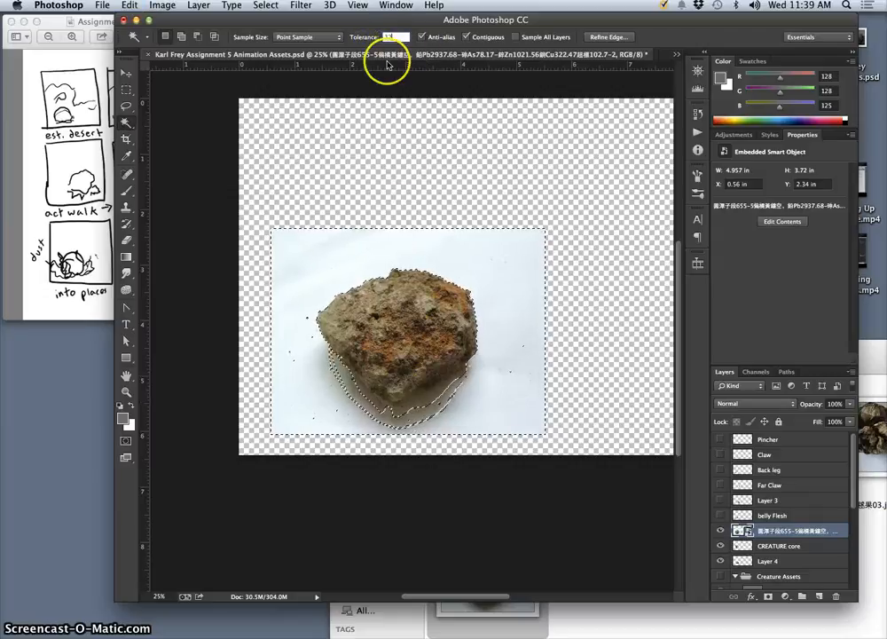
pyautogui.write('12')
pyautogui.click(423, 421)
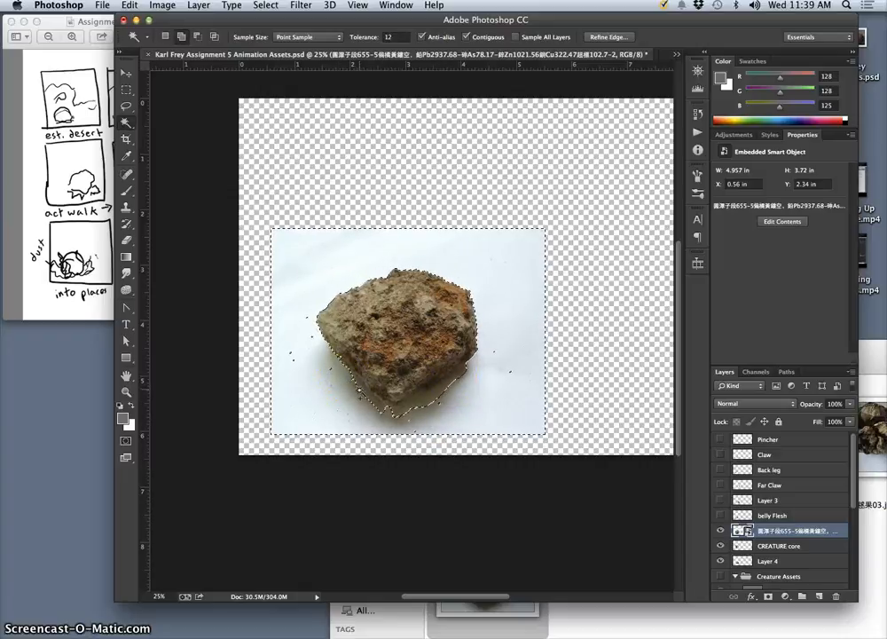
pyautogui.keyDown('shift'); pyautogui.click(360, 391); pyautogui.keyUp('shift')
pyautogui.keyDown('shift'); pyautogui.click(432, 396); pyautogui.keyUp('shift')
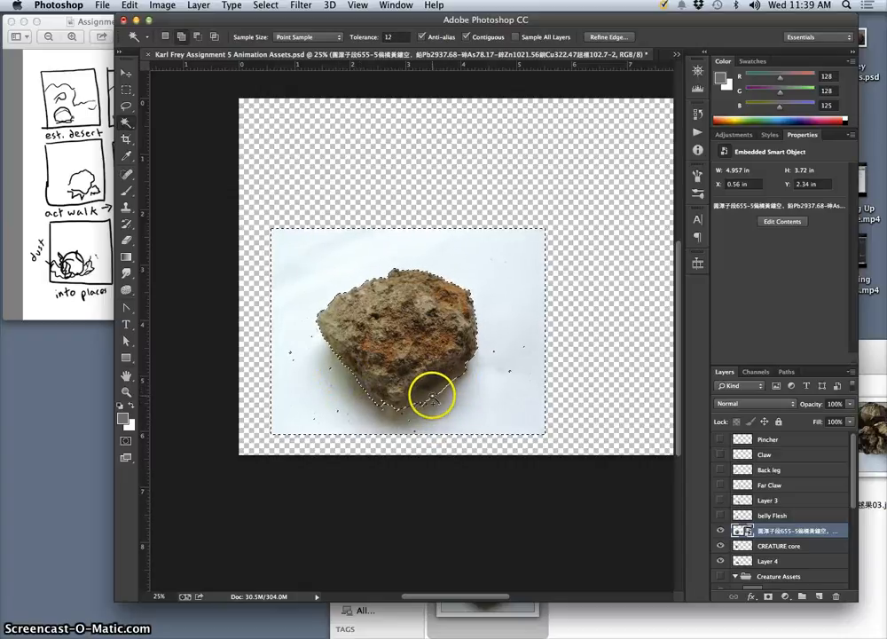
pyautogui.keyDown('shift'); pyautogui.click(450, 370); pyautogui.keyUp('shift')
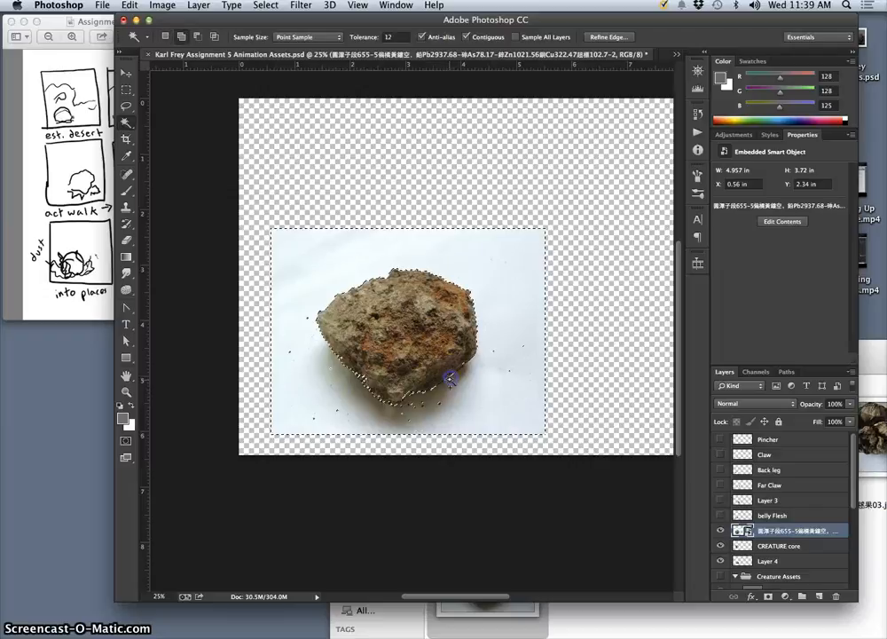
pyautogui.keyDown('shift'); pyautogui.click(424, 389); pyautogui.keyUp('shift')
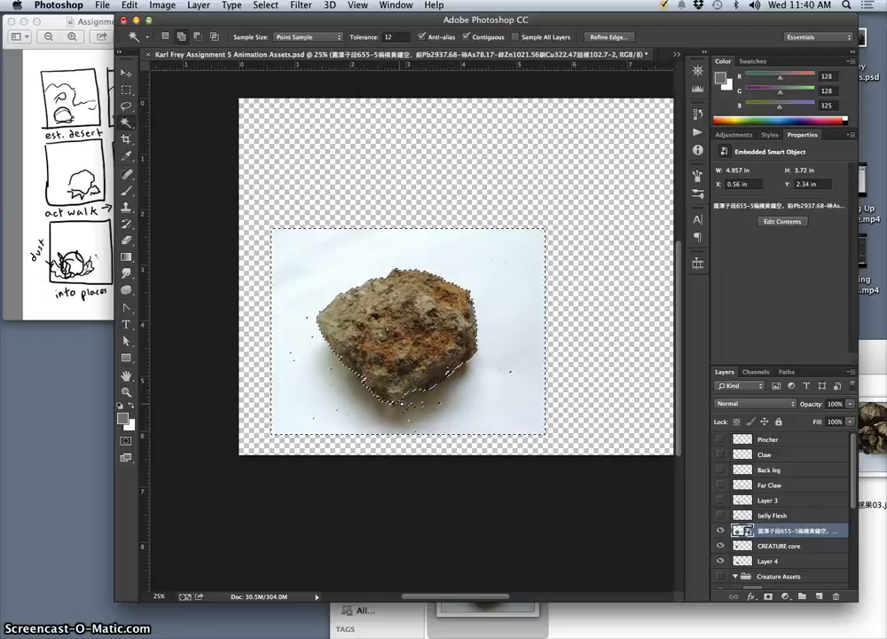
pyautogui.keyDown('shift'); pyautogui.click(455, 368); pyautogui.keyUp('shift')
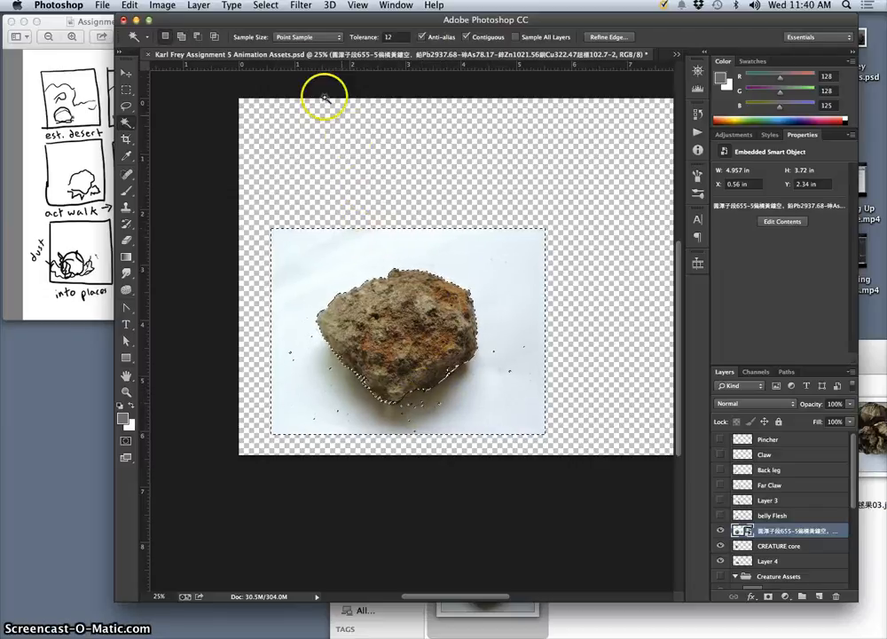
# Refine the selection edge with a 4.6 px radius, smooth 4 and 19.7 px feather, and invert the selection to the rock.
pyautogui.click(602, 38)
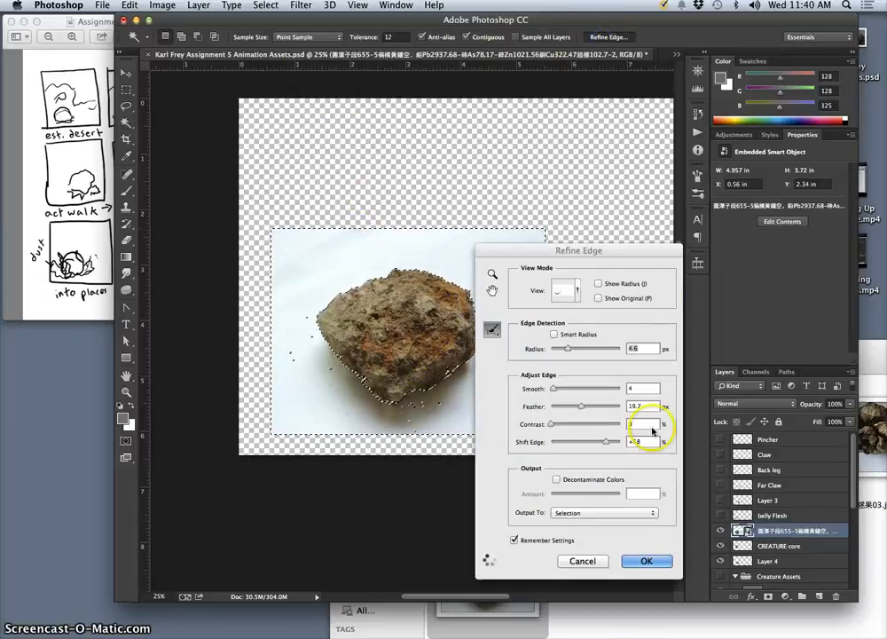
pyautogui.click(636, 562)
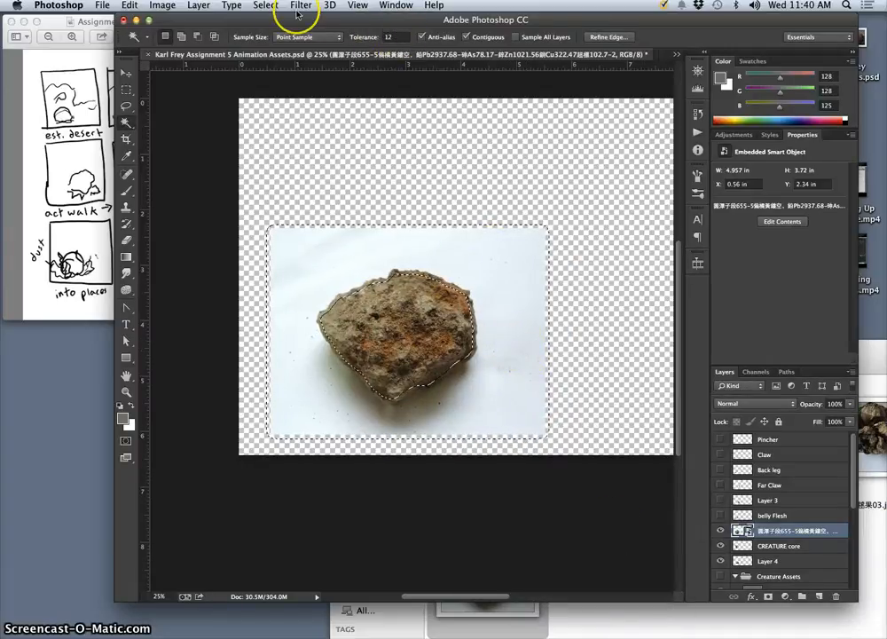
pyautogui.click(267, 6)
pyautogui.click(276, 56)
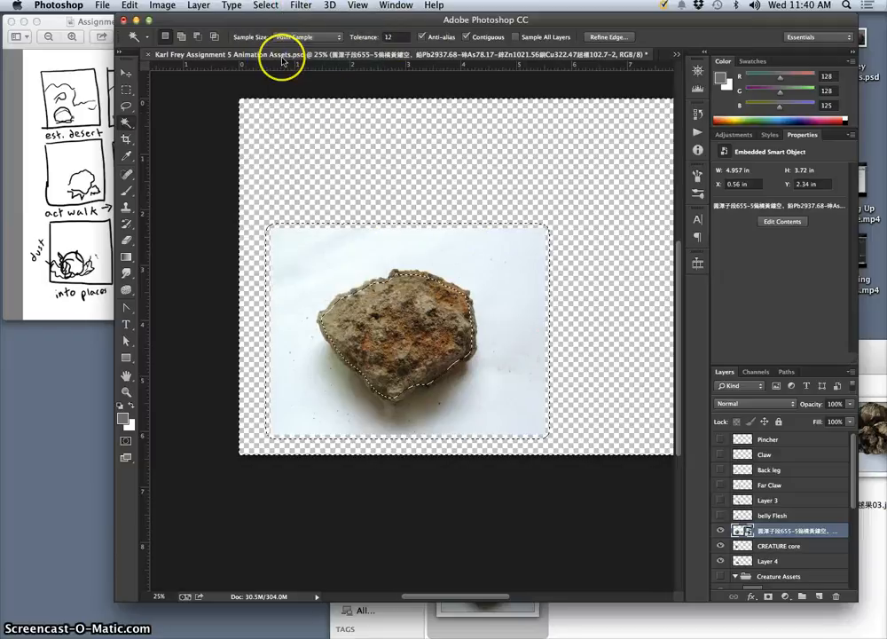
# Copy the selected rock to a new layer and delete the placed orange-brown rock photo layer.
pyautogui.press('super+j')
pyautogui.click(721, 546)
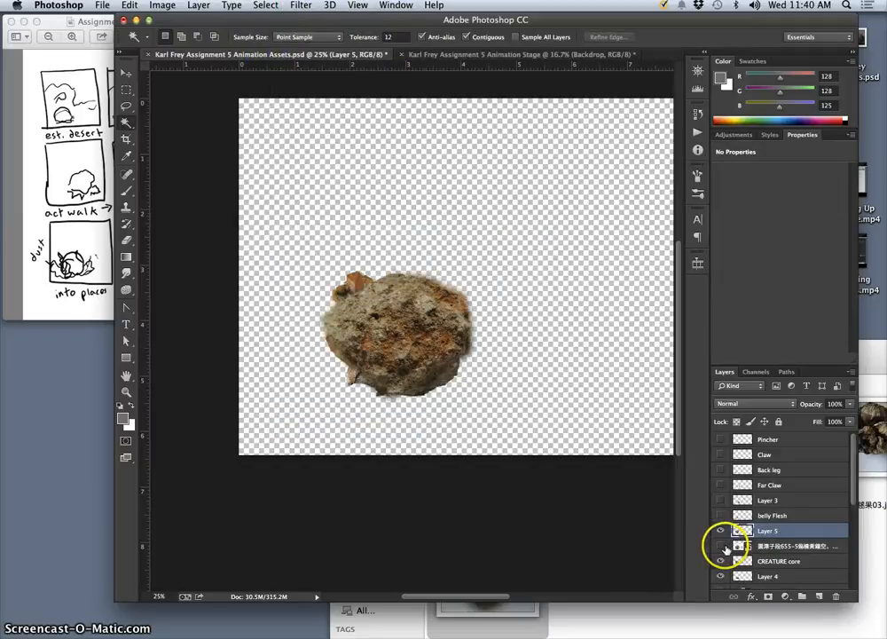
pyautogui.click(775, 547)
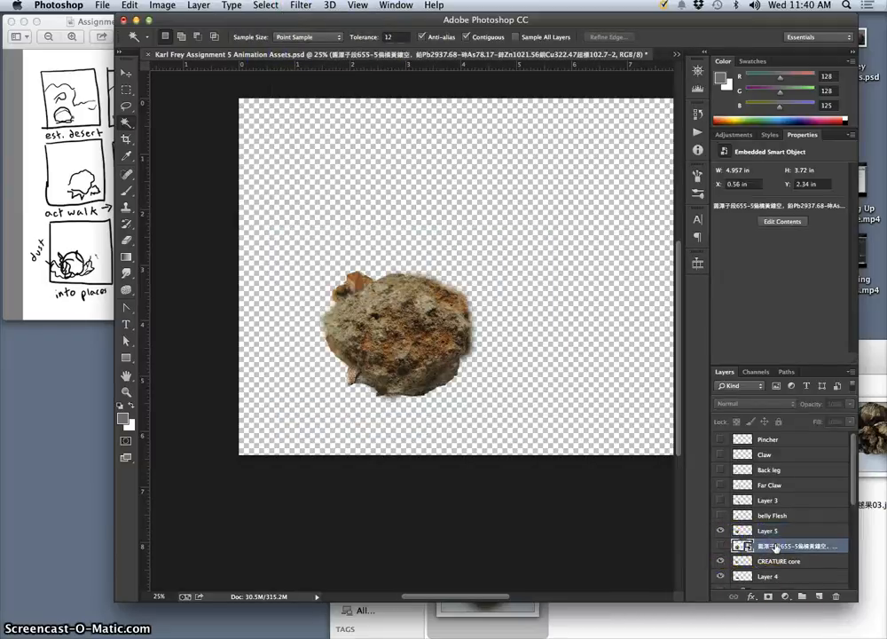
pyautogui.press('Delete')
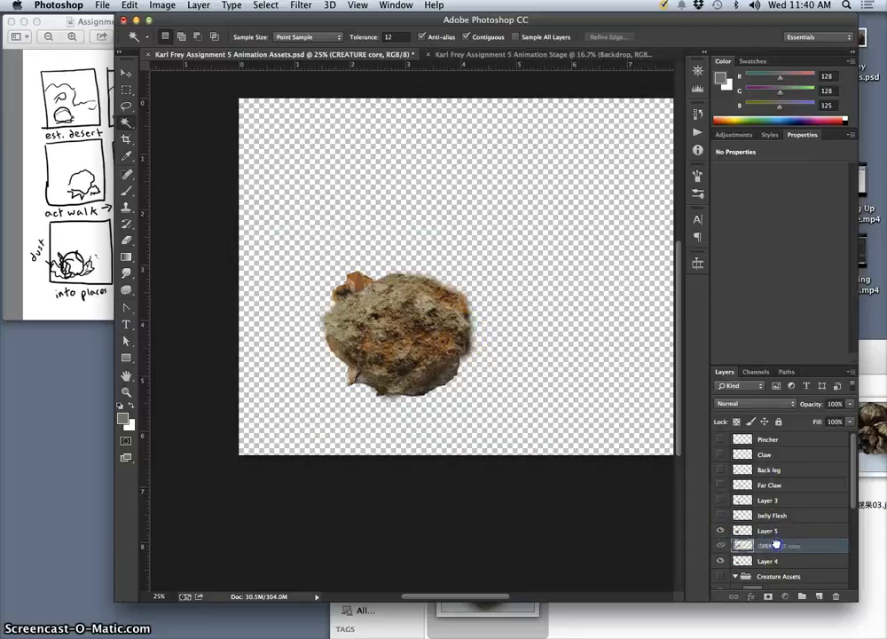
# Put Layer 5 beneath Layer 4 and move its rock toward the lower left behind the shell.
pyautogui.moveTo(776, 562); pyautogui.dragTo(776, 565)
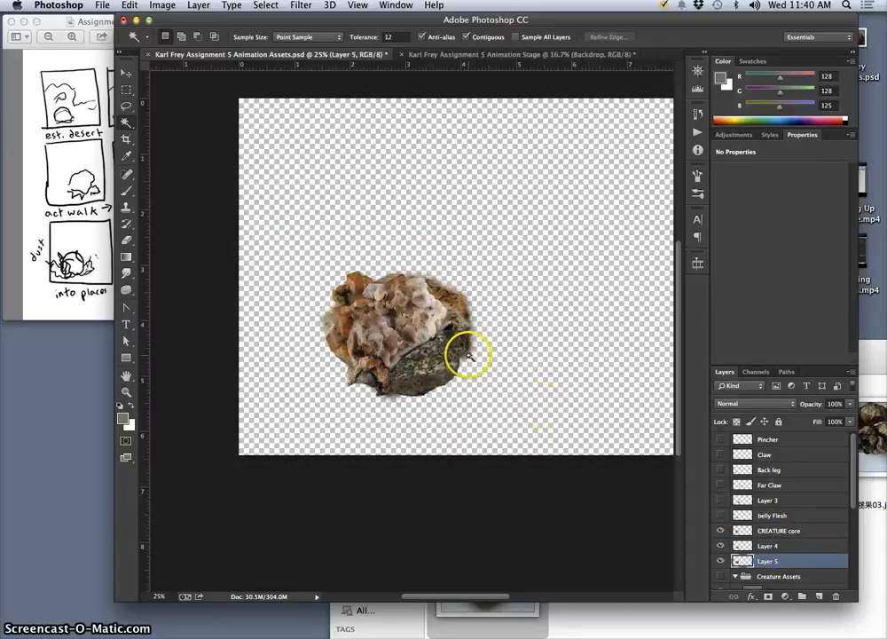
pyautogui.press('super+equal')
pyautogui.press('super+equal')
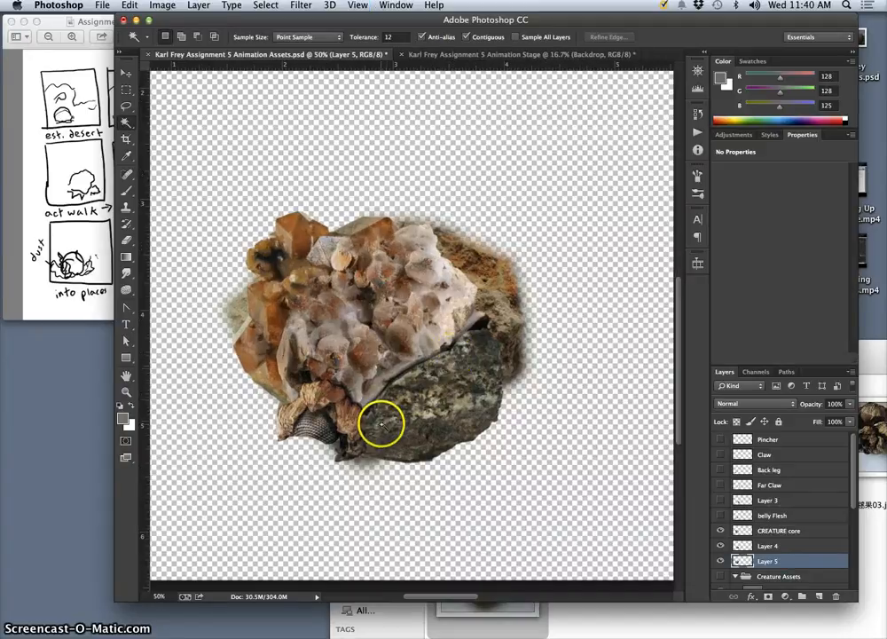
pyautogui.click(127, 74)
pyautogui.moveTo(238, 299); pyautogui.dragTo(196, 329)
# Rotate the orange-brown rock on Layer 5 clockwise by about 11.29 degrees with Free Transform.
pyautogui.hotkey('ctrl', 't')
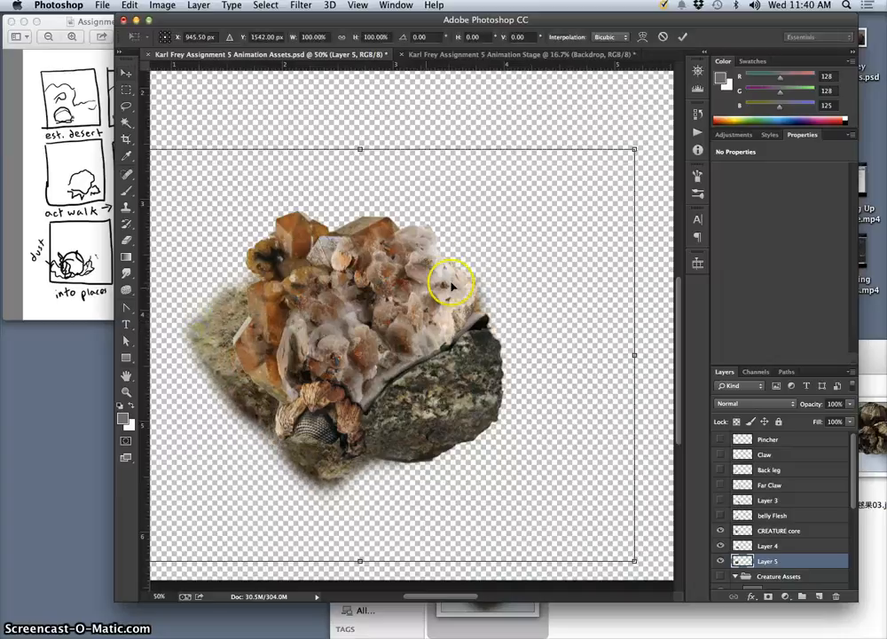
pyautogui.moveTo(646, 140); pyautogui.dragTo(669, 207)
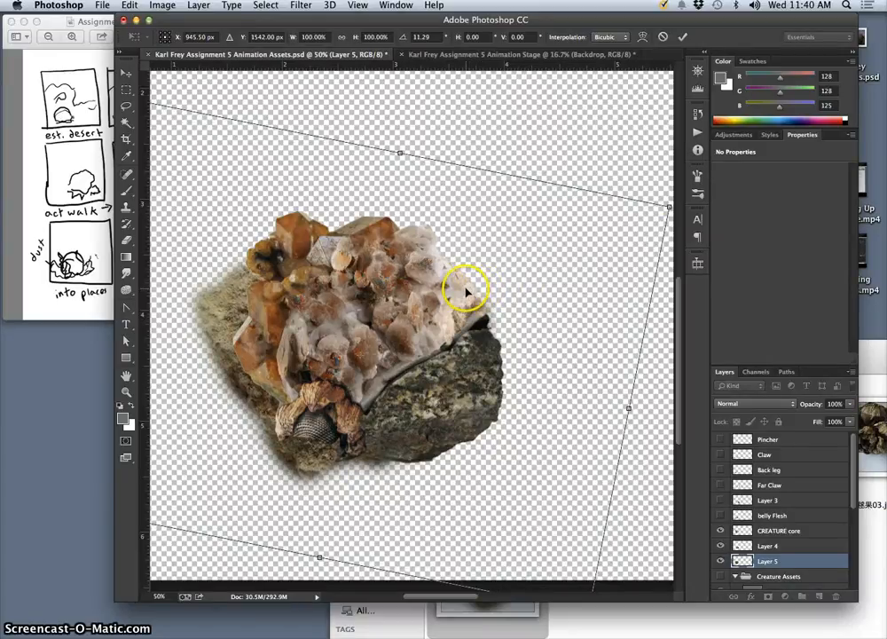
pyautogui.press('Return')
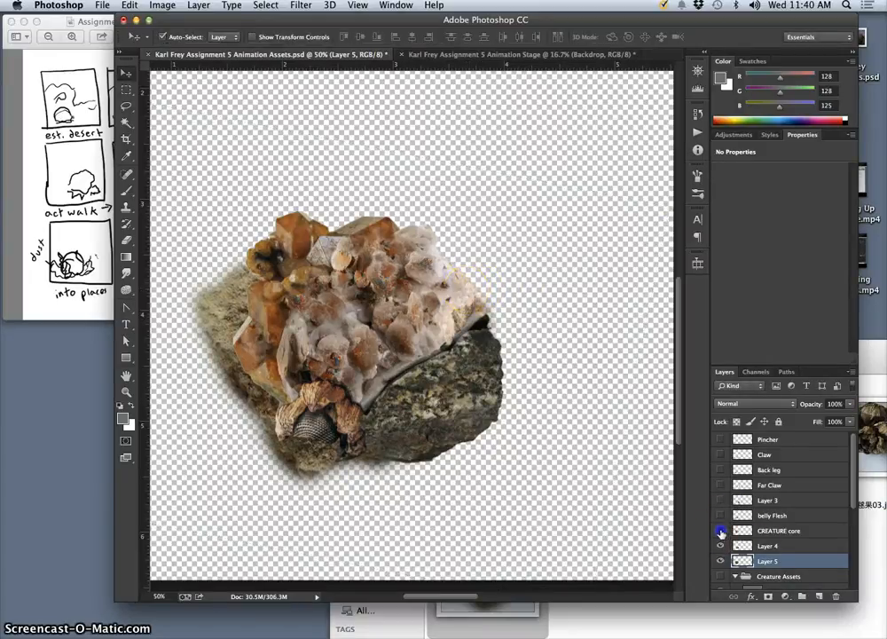
# Hide CREATURE core and Layer 4, and lasso around the Layer 5 rock just inside its blurred edge.
pyautogui.click(720, 530)
pyautogui.click(721, 546)
pyautogui.click(127, 106)
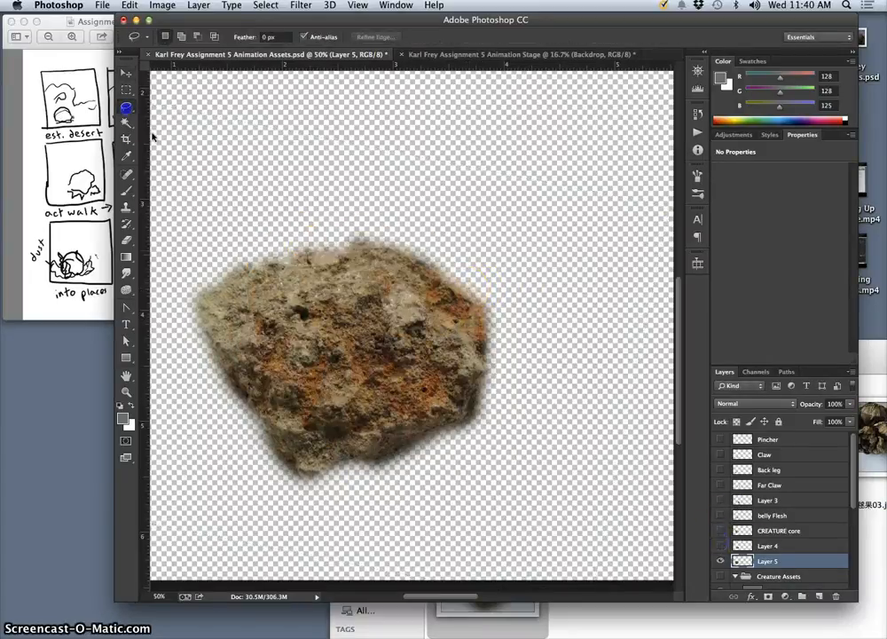
pyautogui.moveTo(252, 268); pyautogui.dragTo(228, 278)
pyautogui.moveTo(306, 473); pyautogui.dragTo(326, 469)
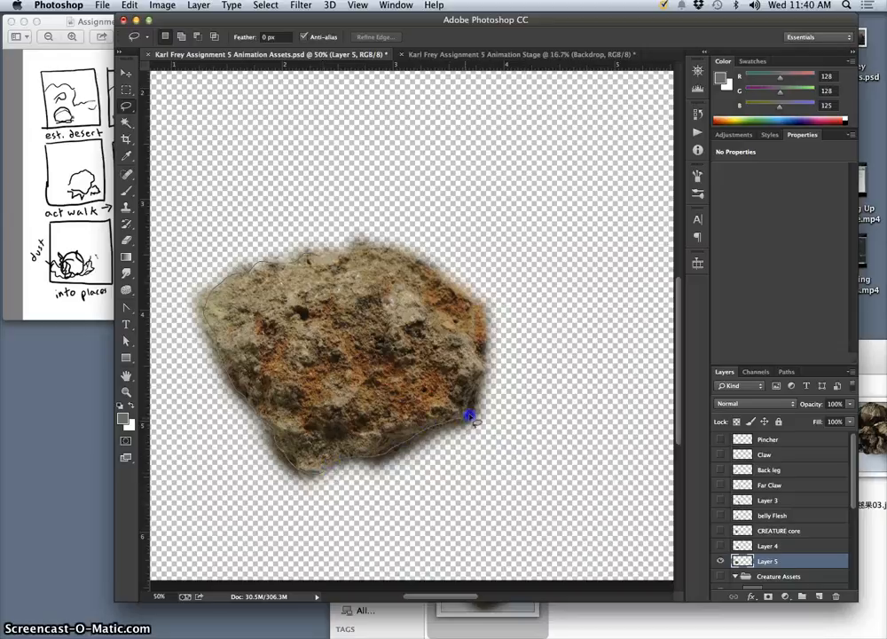
pyautogui.moveTo(479, 314); pyautogui.dragTo(457, 290)
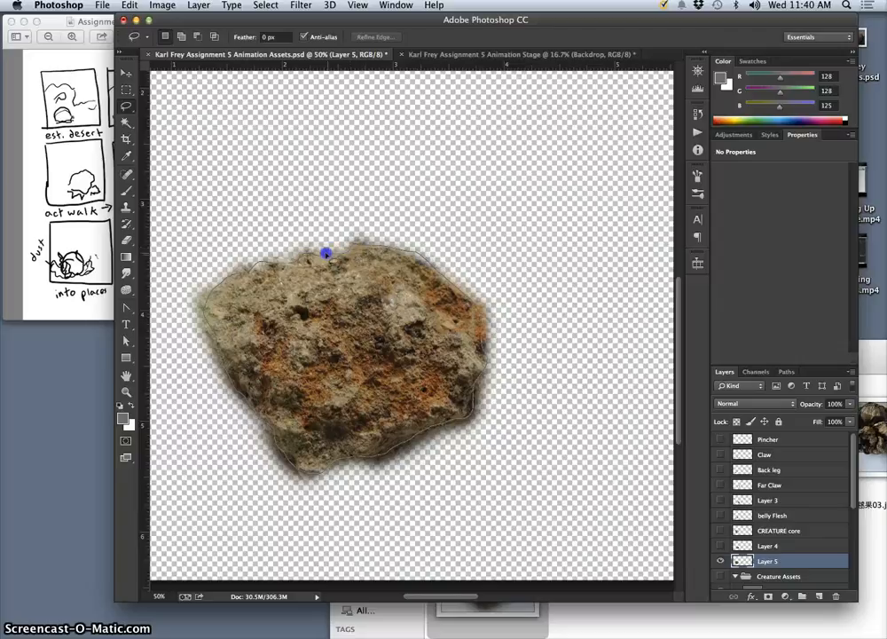
pyautogui.moveTo(326, 254); pyautogui.dragTo(330, 252)
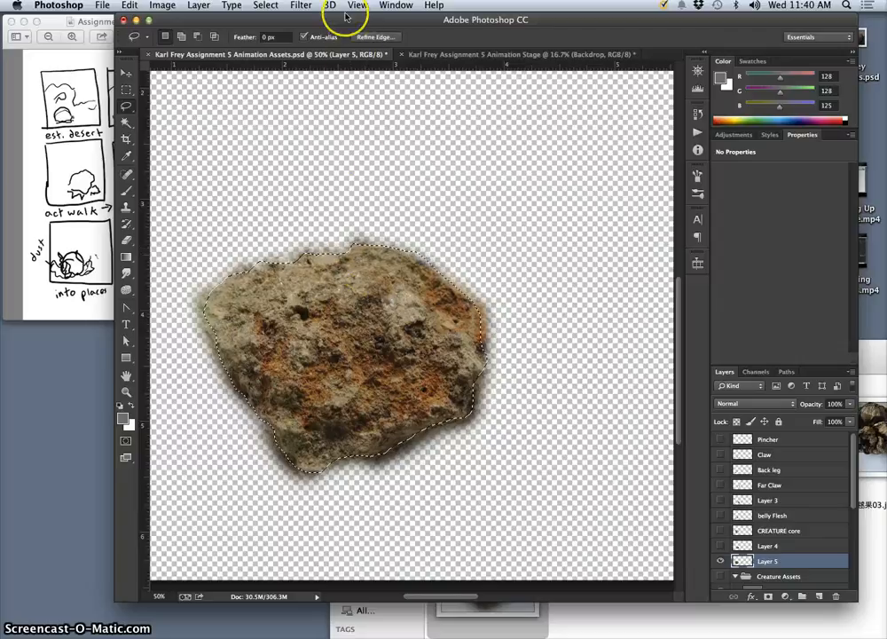
# Invert the selection, delete the blurred fringe around the Layer 5 rock, and deselect.
pyautogui.click(265, 5)
pyautogui.click(293, 54)
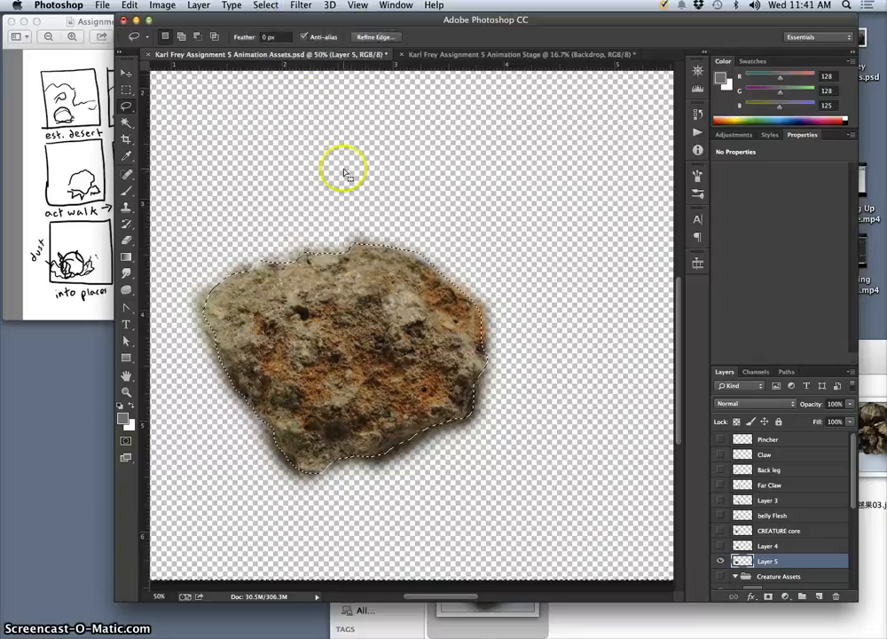
pyautogui.press('Delete')
pyautogui.hotkey('ctrl', 'd')
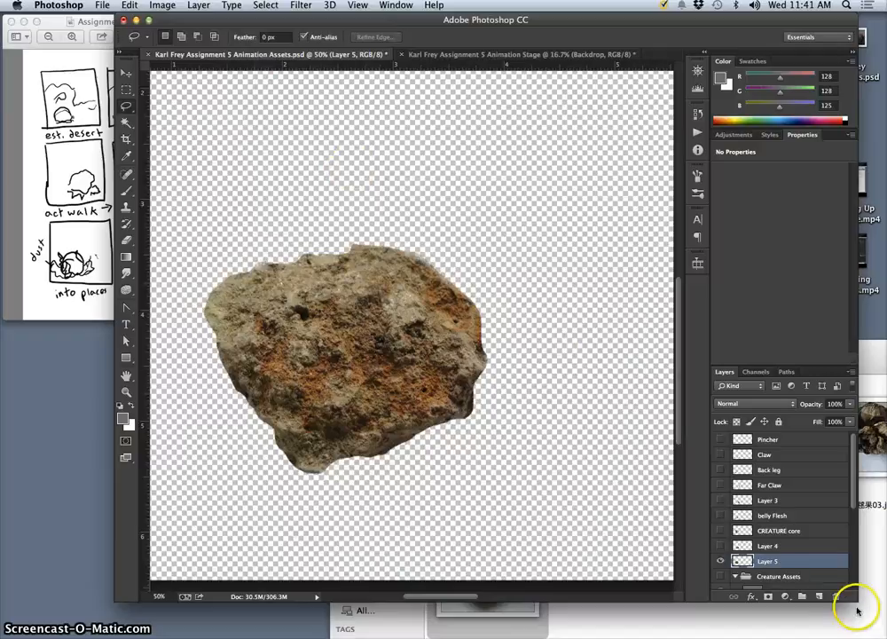
# Show Layer 4 and CREATURE core again, briefly checking the rocks against belly Flesh before leaving it hidden.
pyautogui.click(720, 545)
pyautogui.click(719, 545)
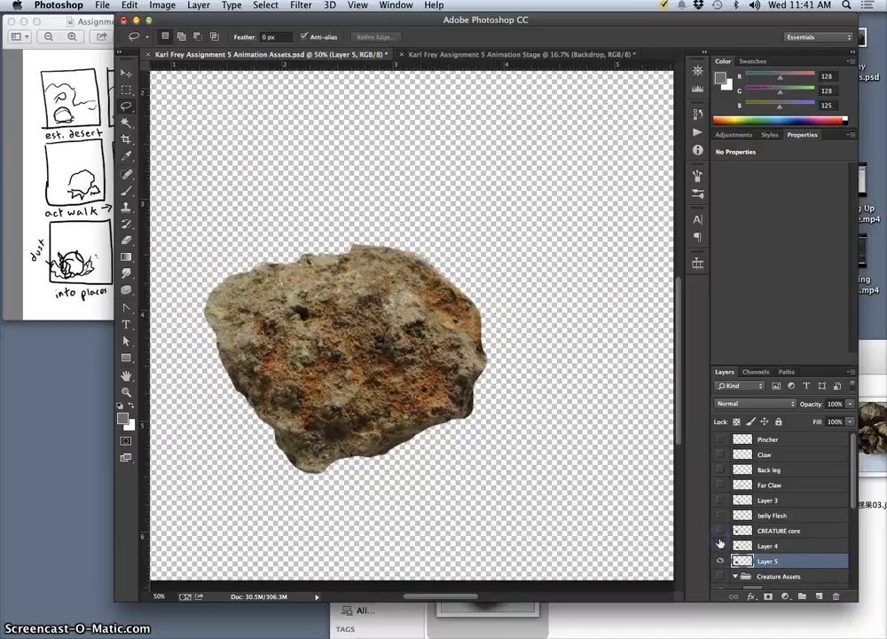
pyautogui.moveTo(720, 547); pyautogui.dragTo(722, 518)
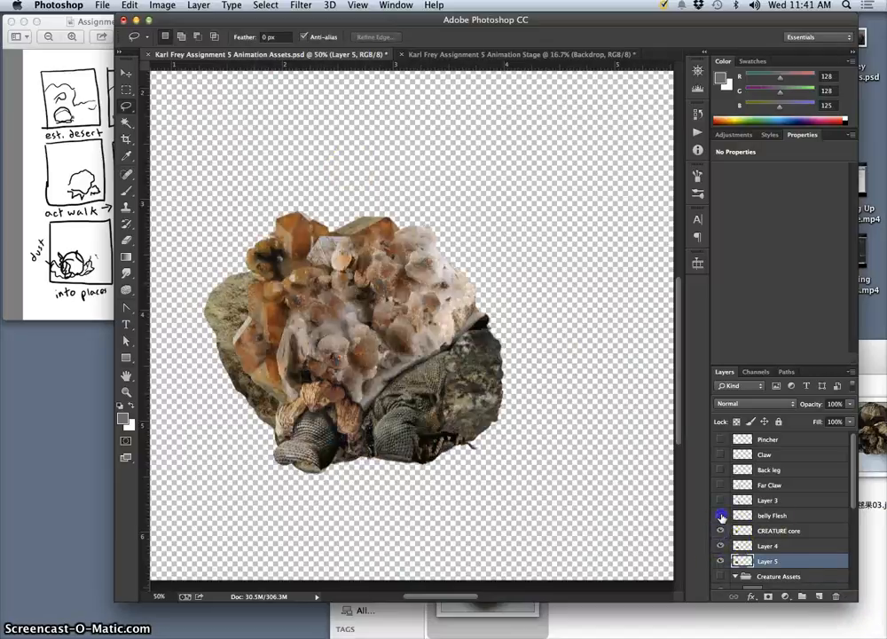
pyautogui.click(722, 516)
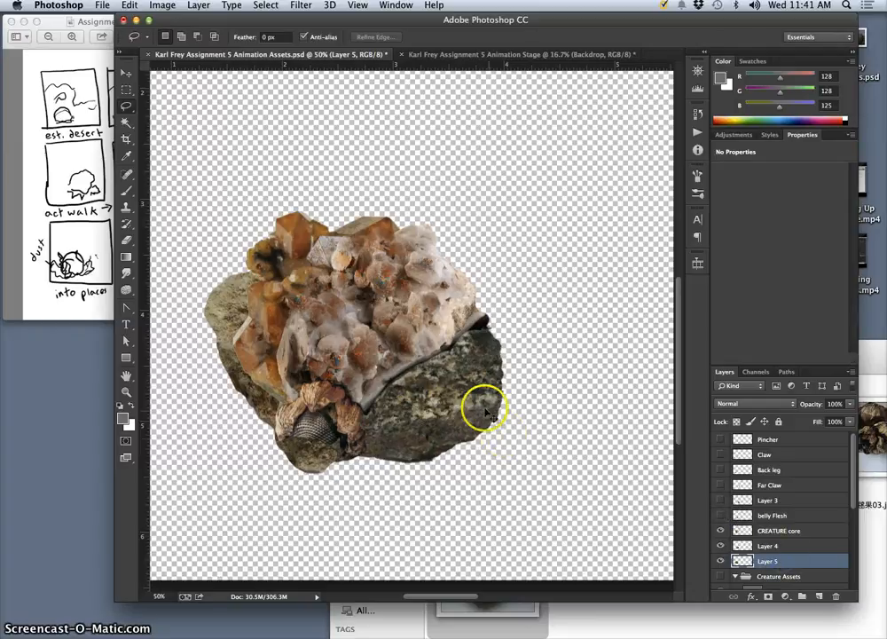
# Free Transform the Layer 5 rock to about 94.72% width and shrink it slightly from its lower edge so it tucks behind the shell.
pyautogui.press('super+t')
pyautogui.hscroll(-5, 406, 425)
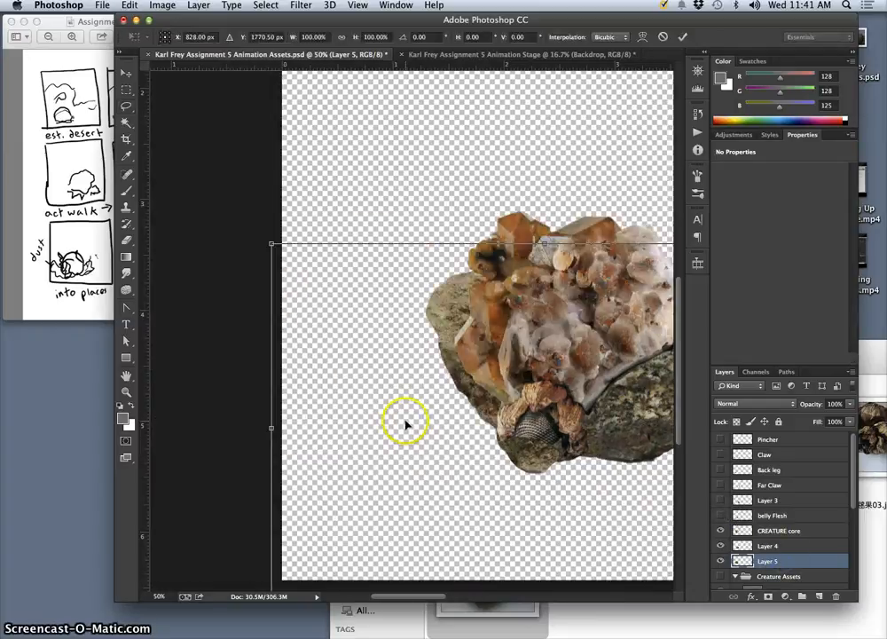
pyautogui.press('super+plus')
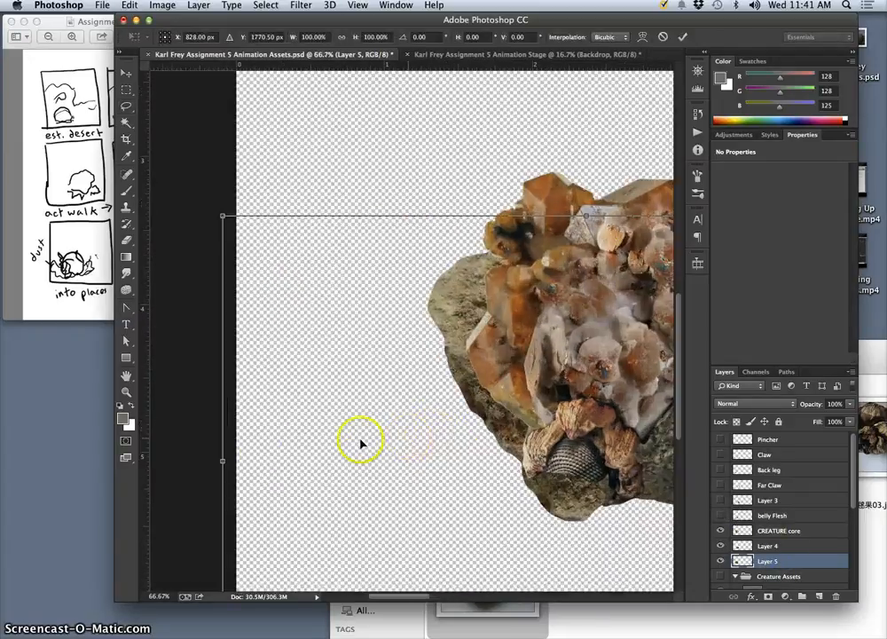
pyautogui.moveTo(239, 460); pyautogui.dragTo(262, 458)
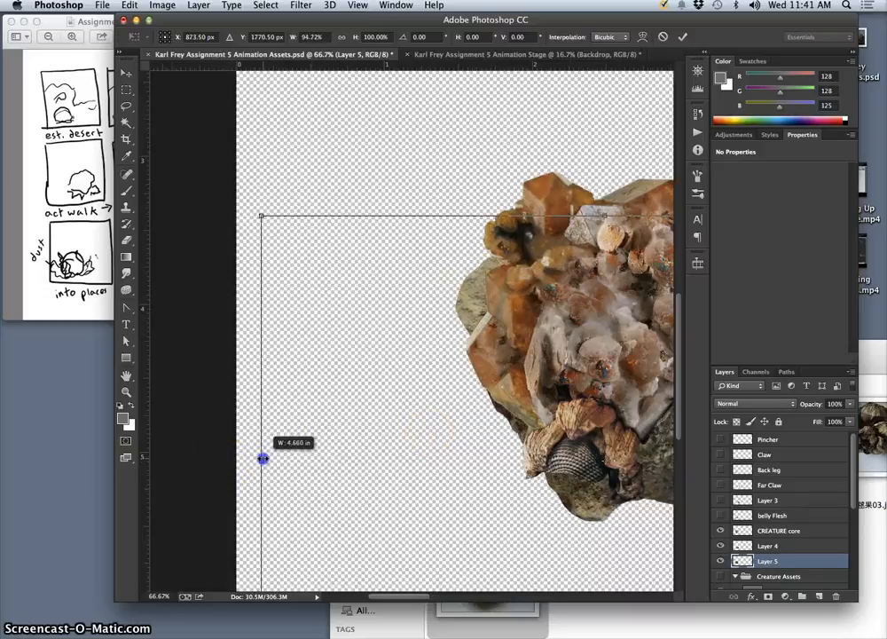
pyautogui.hscroll(5, 414, 445)
pyautogui.hscroll(10, 412, 444)
pyautogui.hscroll(-8, 413, 443)
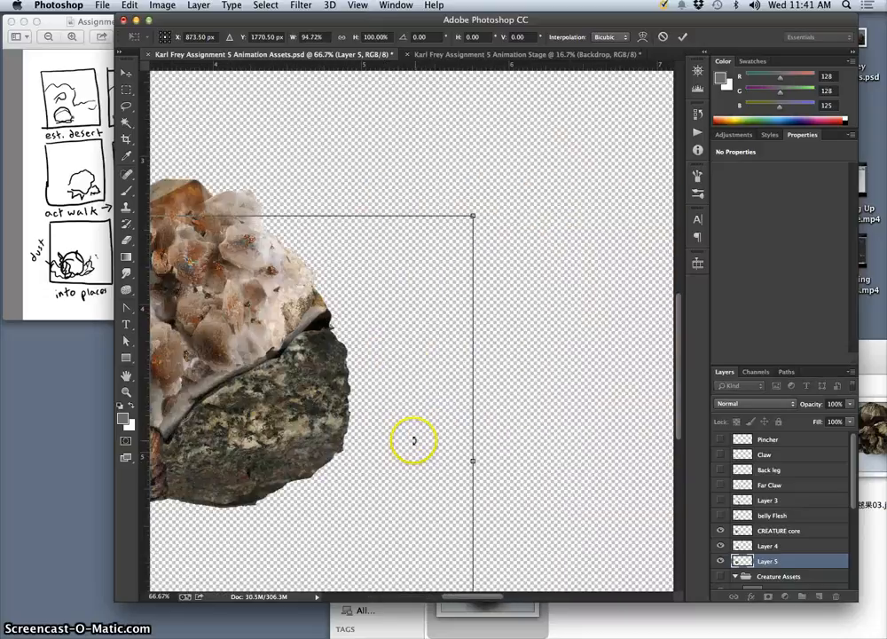
pyautogui.scroll(-8, 419, 441)
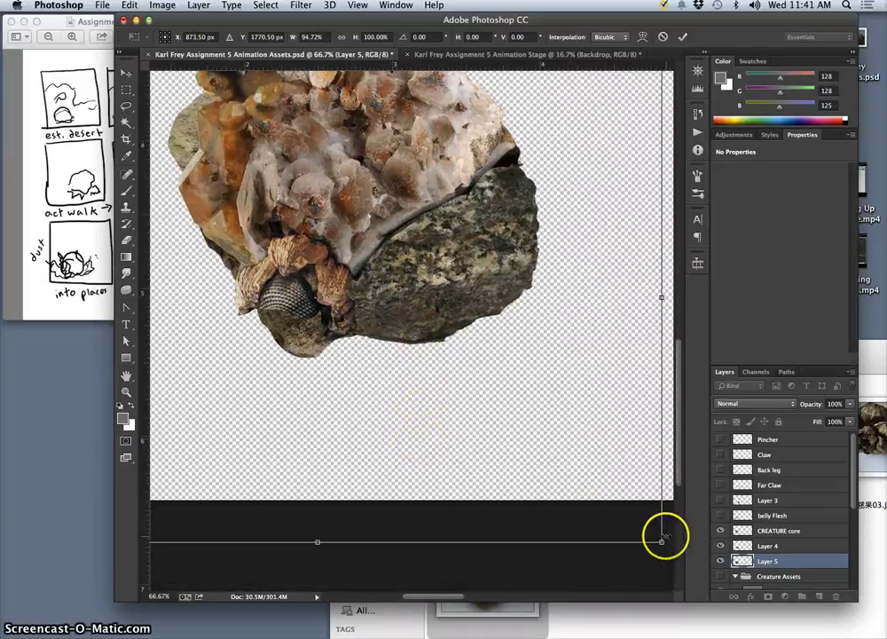
pyautogui.moveTo(661, 541); pyautogui.dragTo(645, 531)
pyautogui.press('Return')
pyautogui.press('l')
pyautogui.scroll(4, 553, 335)
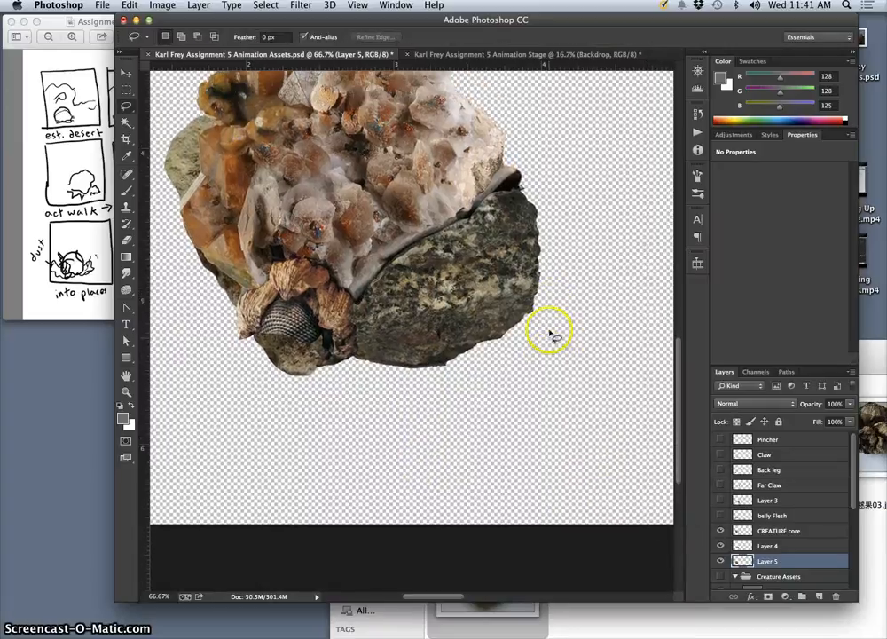
# Select Layer 4 and apply the Burn tool to its dark rock with a 58 px brush in the Highlights range.
pyautogui.click(765, 546)
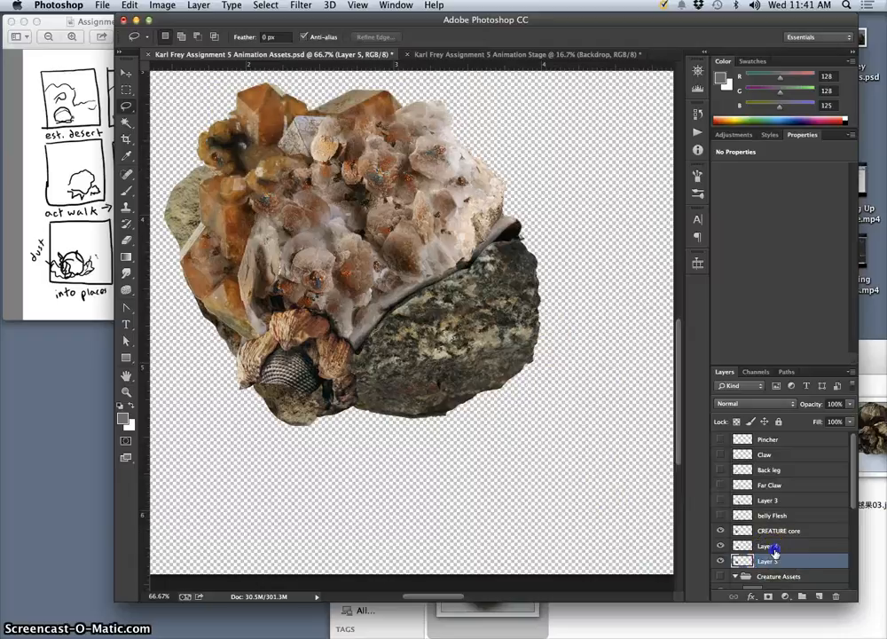
pyautogui.moveTo(127, 275)
pyautogui.mouseDown()
pyautogui.moveTo(158, 282)
pyautogui.moveTo(126, 282)
pyautogui.moveTo(130, 290)
pyautogui.moveTo(165, 298)
pyautogui.mouseUp()
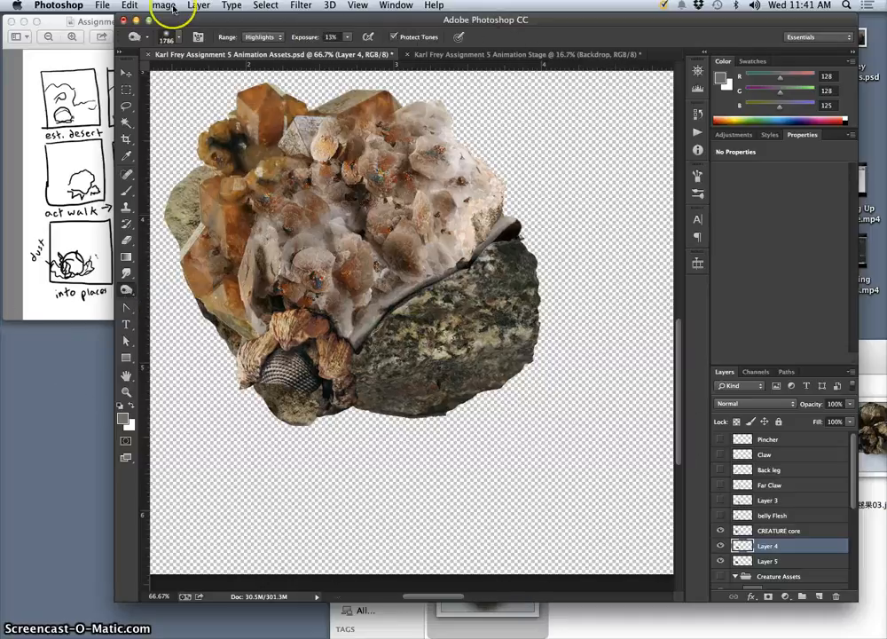
pyautogui.click(179, 35)
pyautogui.moveTo(248, 77); pyautogui.dragTo(206, 75)
pyautogui.click(453, 284)
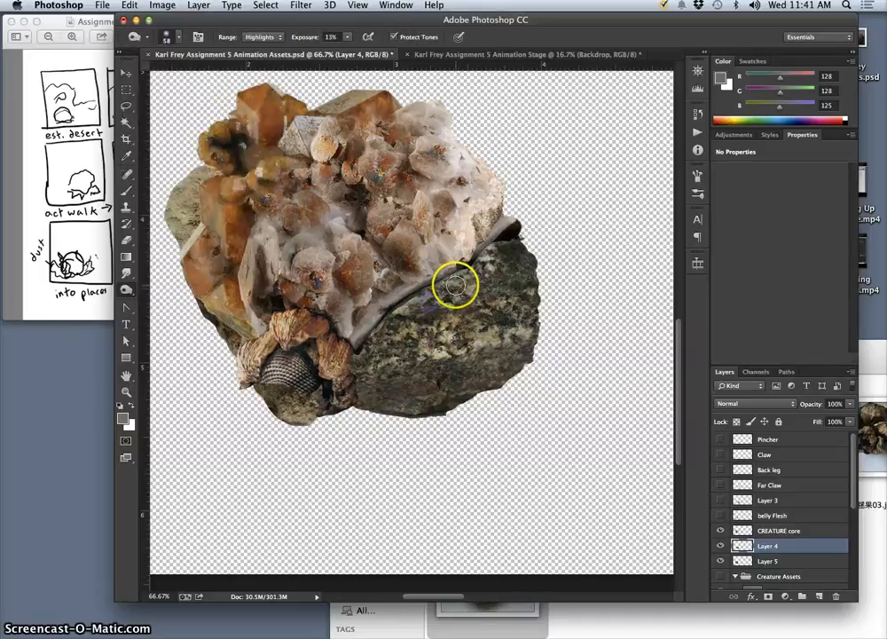
# Burn shadows into the Layer 4 rock beneath the shell rim, using Midtones, a 114 px brush and 33% exposure.
pyautogui.click(262, 37)
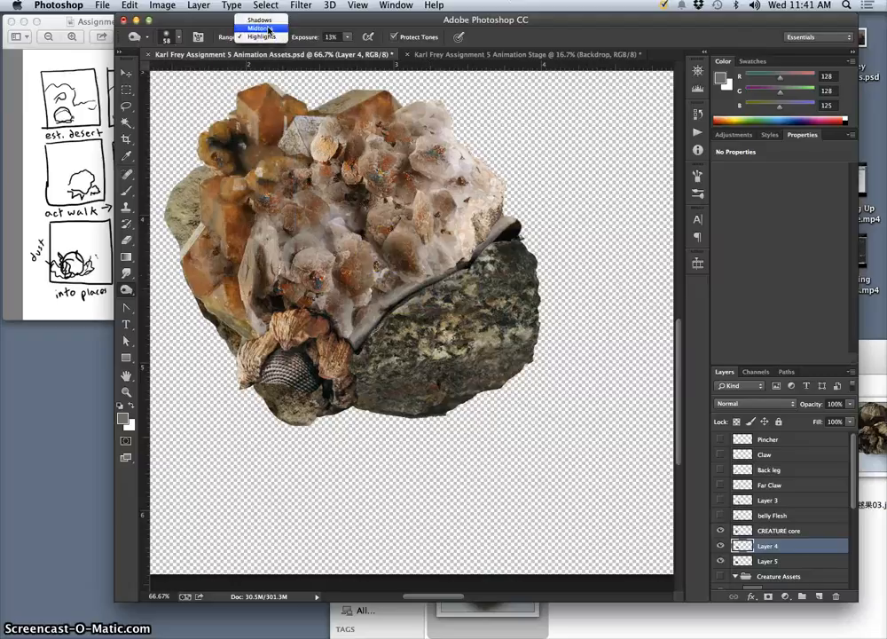
pyautogui.click(269, 30)
pyautogui.click(179, 37)
pyautogui.click(224, 76)
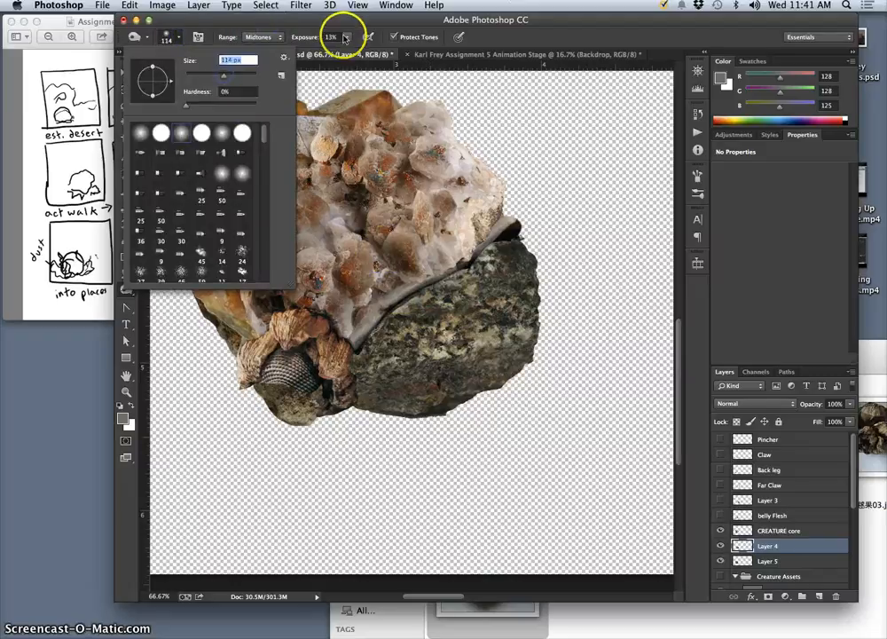
pyautogui.click(347, 37)
pyautogui.moveTo(348, 50); pyautogui.dragTo(362, 51)
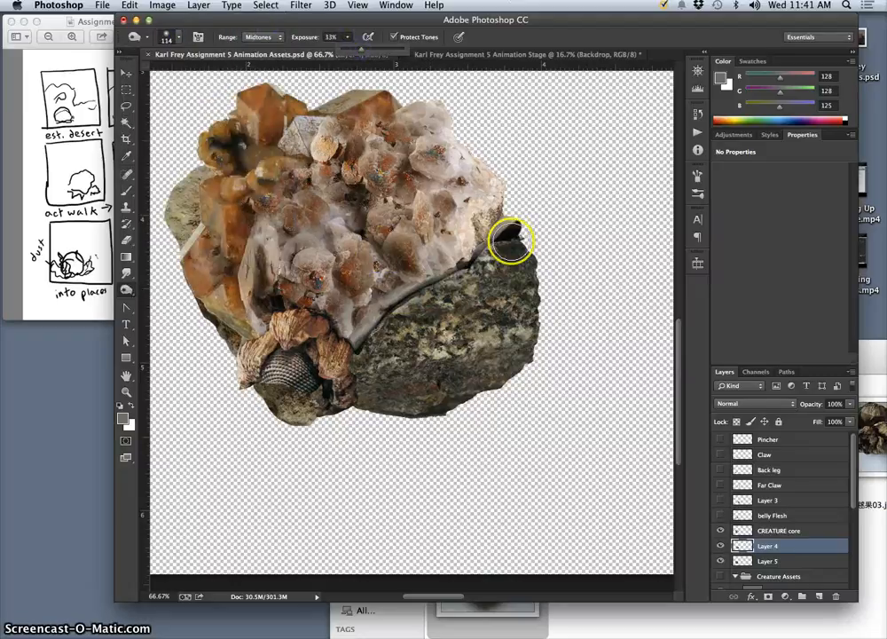
pyautogui.moveTo(512, 240)
pyautogui.mouseDown()
pyautogui.moveTo(469, 273)
pyautogui.moveTo(500, 241)
pyautogui.moveTo(350, 330)
pyautogui.mouseUp()
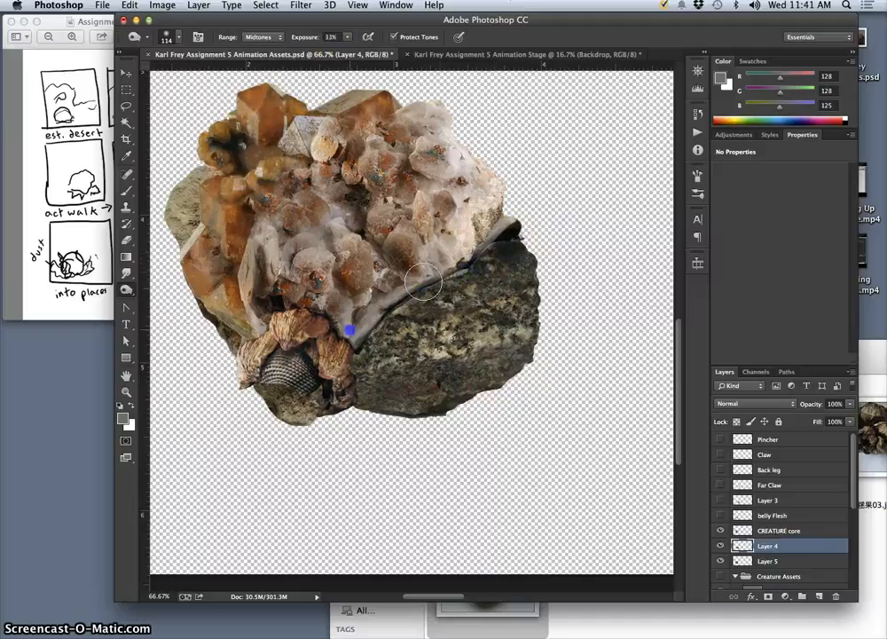
pyautogui.moveTo(425, 281)
pyautogui.mouseDown()
pyautogui.moveTo(488, 265)
pyautogui.moveTo(513, 245)
pyautogui.moveTo(481, 272)
pyautogui.moveTo(529, 280)
pyautogui.mouseUp()
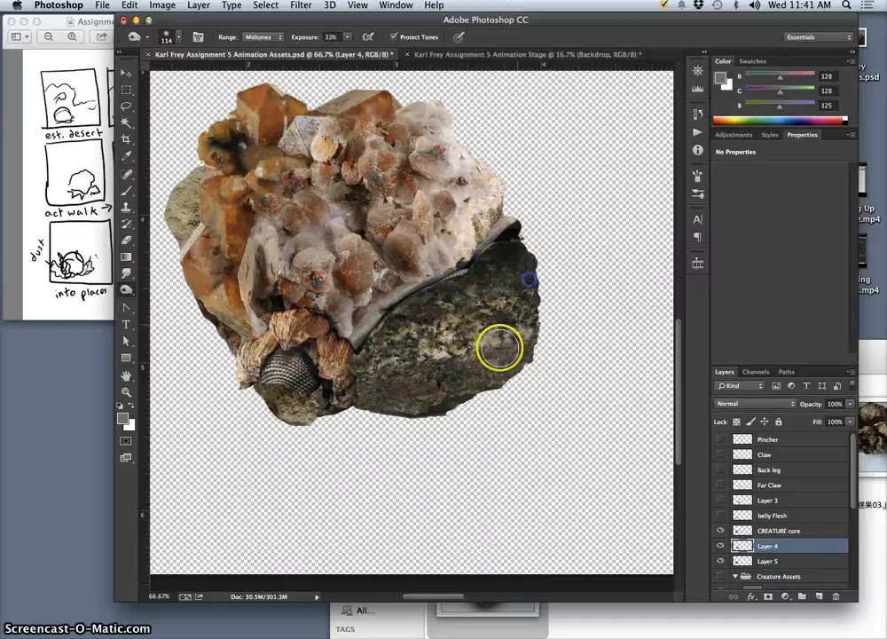
# Darken the exposed parts of the Layer 5 rock around the shell's edge with the Burn tool.
pyautogui.click(792, 565)
pyautogui.moveTo(298, 390)
pyautogui.mouseDown()
pyautogui.moveTo(283, 390)
pyautogui.moveTo(305, 414)
pyautogui.mouseUp()
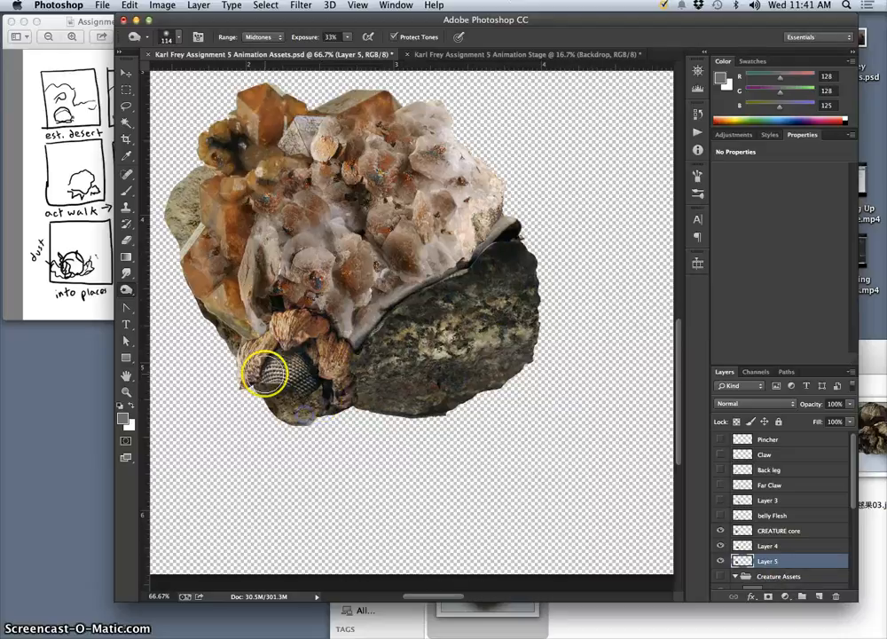
pyautogui.moveTo(248, 336)
pyautogui.mouseDown()
pyautogui.moveTo(240, 339)
pyautogui.moveTo(237, 324)
pyautogui.mouseUp()
pyautogui.moveTo(204, 209)
pyautogui.mouseDown()
pyautogui.moveTo(181, 232)
pyautogui.moveTo(178, 227)
pyautogui.mouseUp()
pyautogui.click(477, 283)
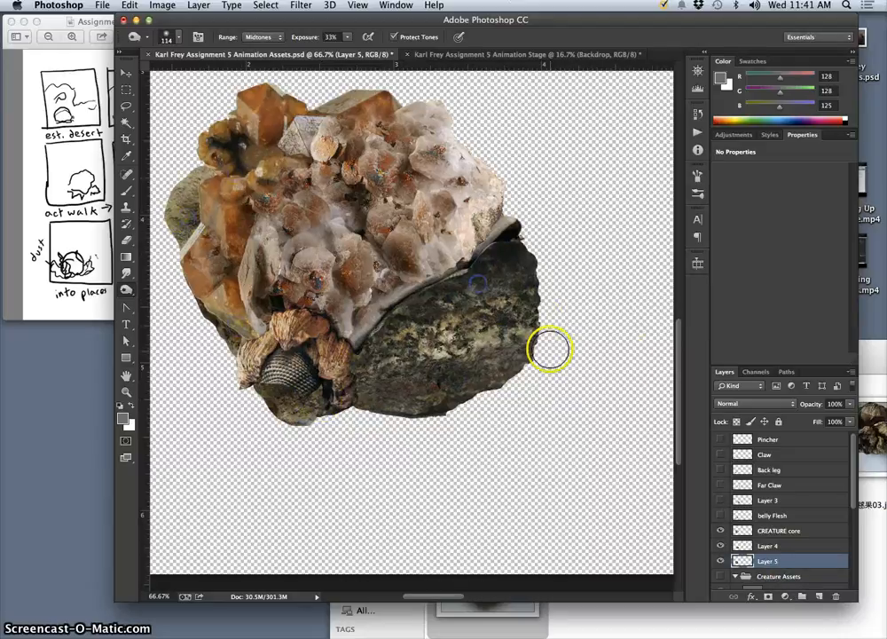
# Burn the lower rim and shell details on CREATURE core where they meet the rocks.
pyautogui.click(781, 532)
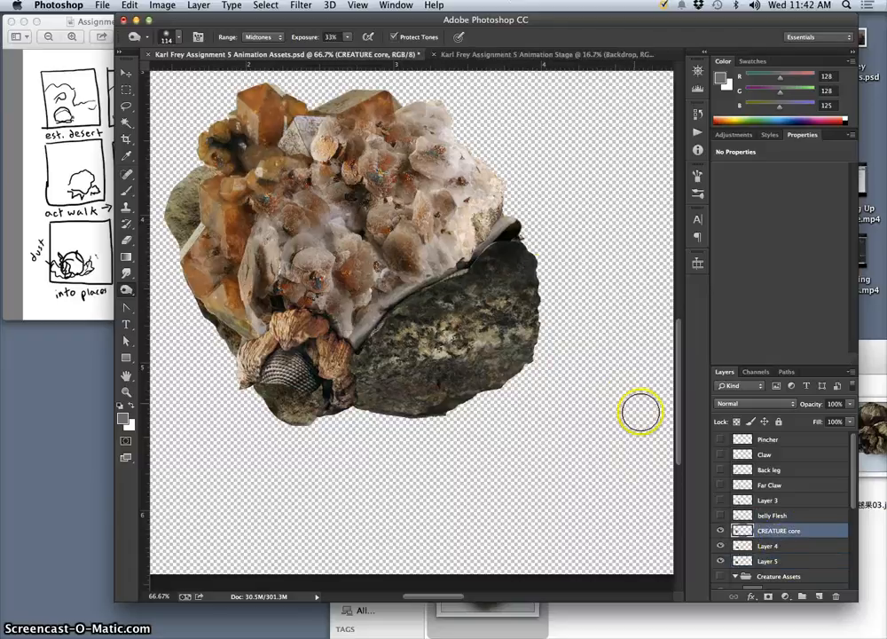
pyautogui.moveTo(514, 246)
pyautogui.mouseDown()
pyautogui.moveTo(502, 243)
pyautogui.moveTo(468, 277)
pyautogui.moveTo(370, 329)
pyautogui.moveTo(355, 361)
pyautogui.moveTo(299, 399)
pyautogui.moveTo(277, 384)
pyautogui.mouseUp()
pyautogui.moveTo(266, 290); pyautogui.dragTo(247, 333)
pyautogui.moveTo(489, 255); pyautogui.dragTo(500, 231)
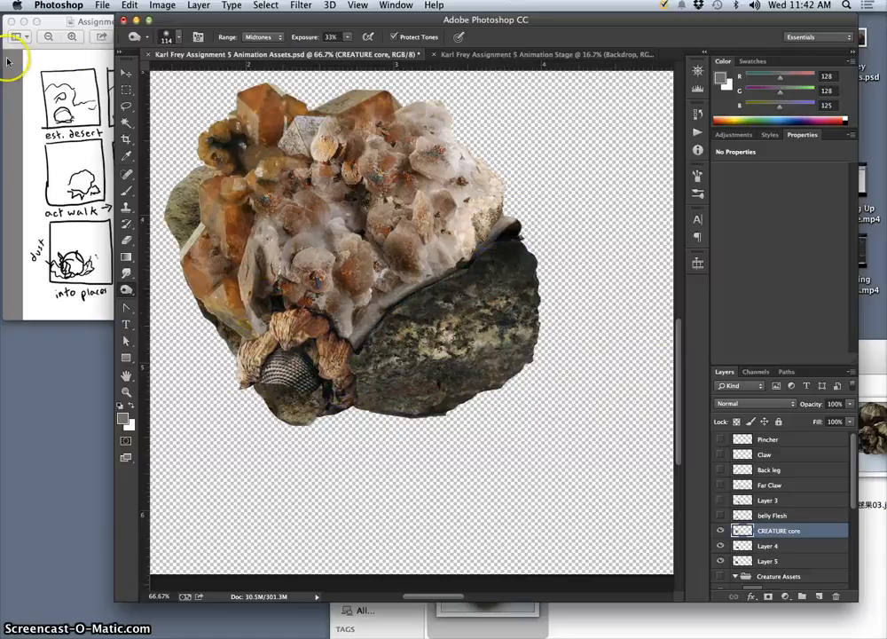
# Lasso and remove the small stray fragment at the tip of the shell rim on CREATURE core, and deselect.
pyautogui.click(127, 106)
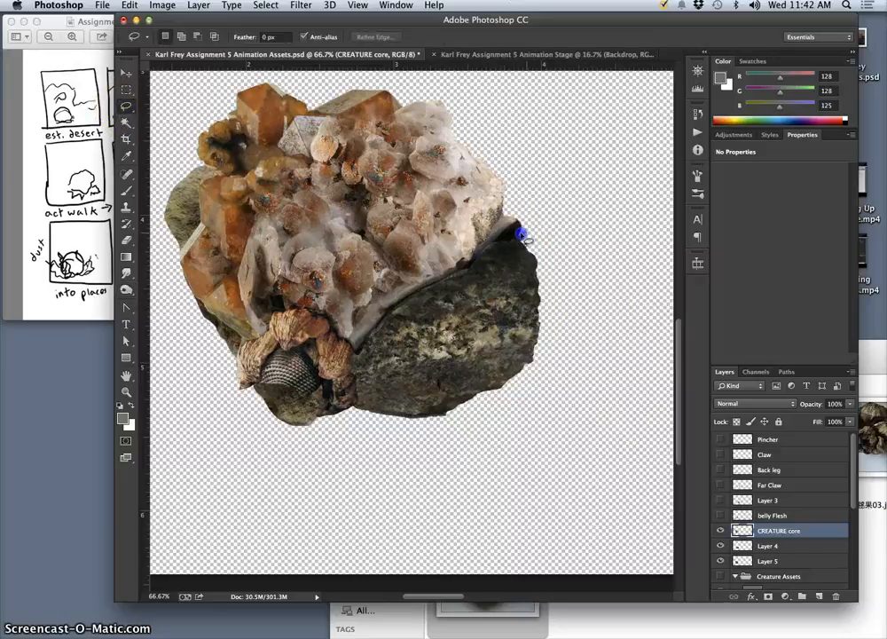
pyautogui.moveTo(521, 234); pyautogui.dragTo(524, 241)
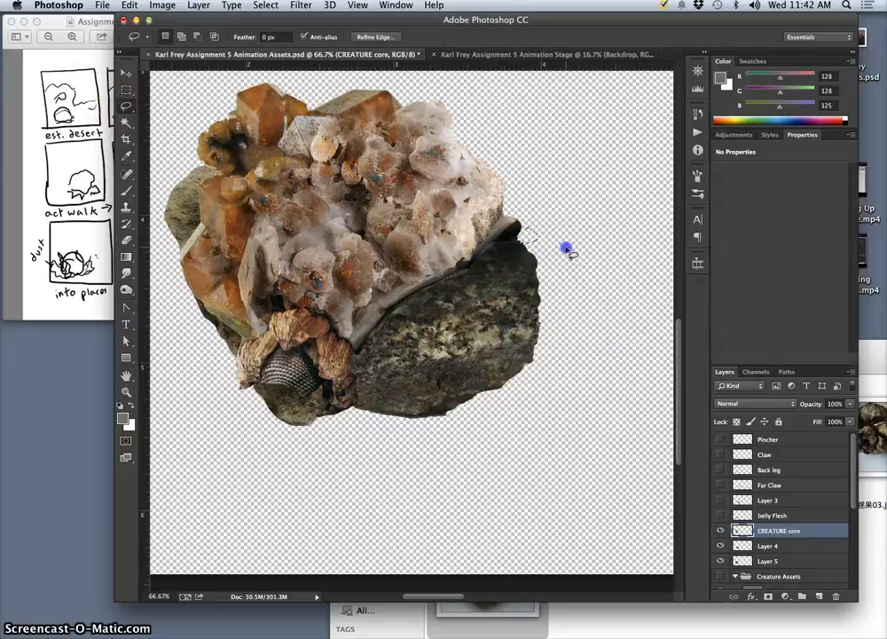
pyautogui.click(566, 249)
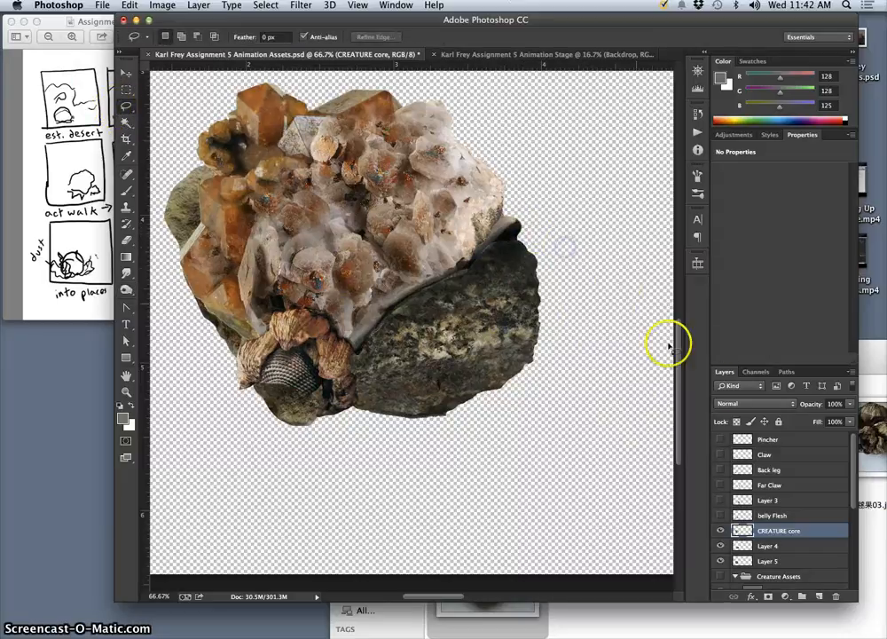
# Merge CREATURE core, Layer 4 and Layer 5 into one layer, and toggle its visibility to check the result.
pyautogui.keyDown('shift'); pyautogui.click(779, 562); pyautogui.keyUp('shift')
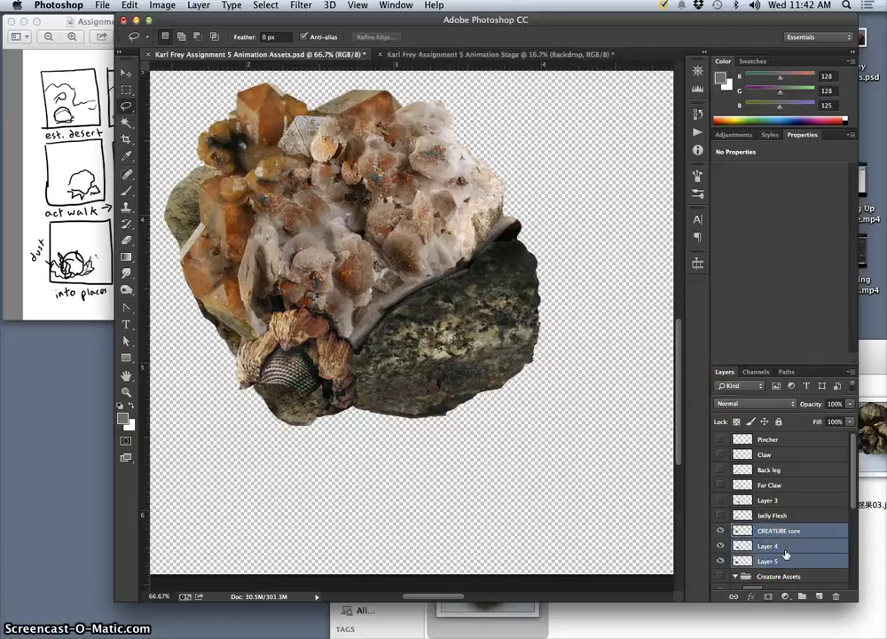
pyautogui.press('super+e')
pyautogui.click(721, 531)
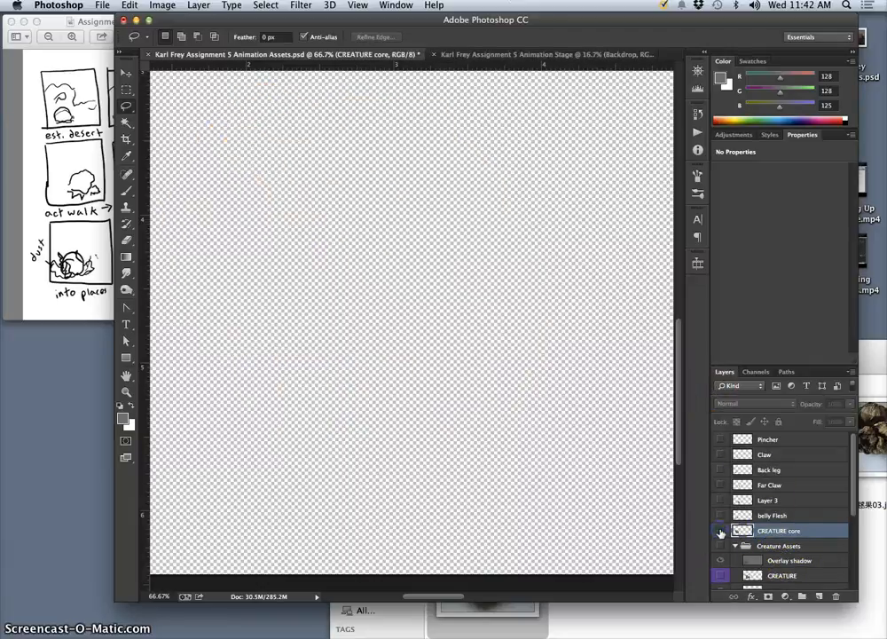
pyautogui.click(722, 531)
# Turn on the visibility of the belly Flesh, Layer 3, Far Claw, Back leg, Claw and Pincher layers.
pyautogui.click(721, 516)
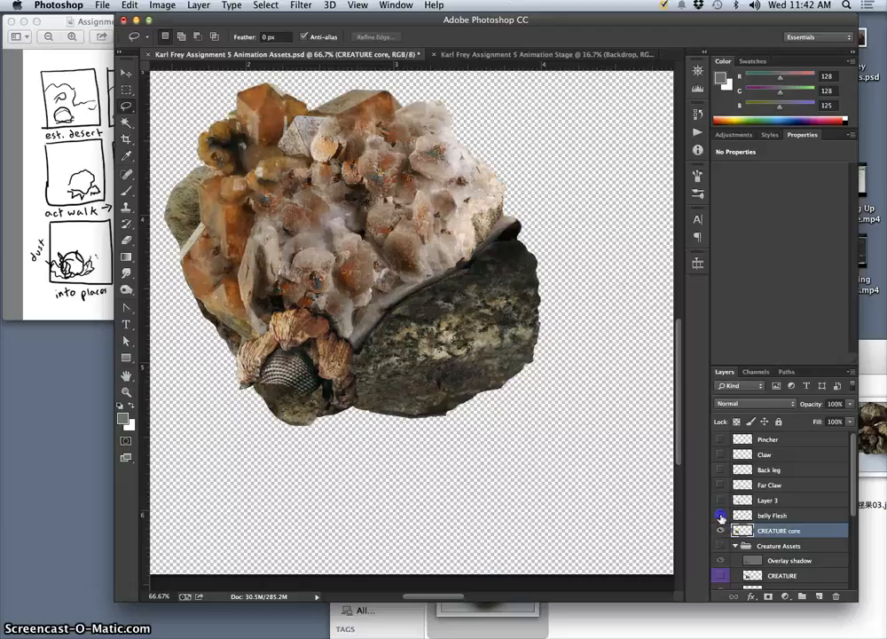
pyautogui.click(720, 499)
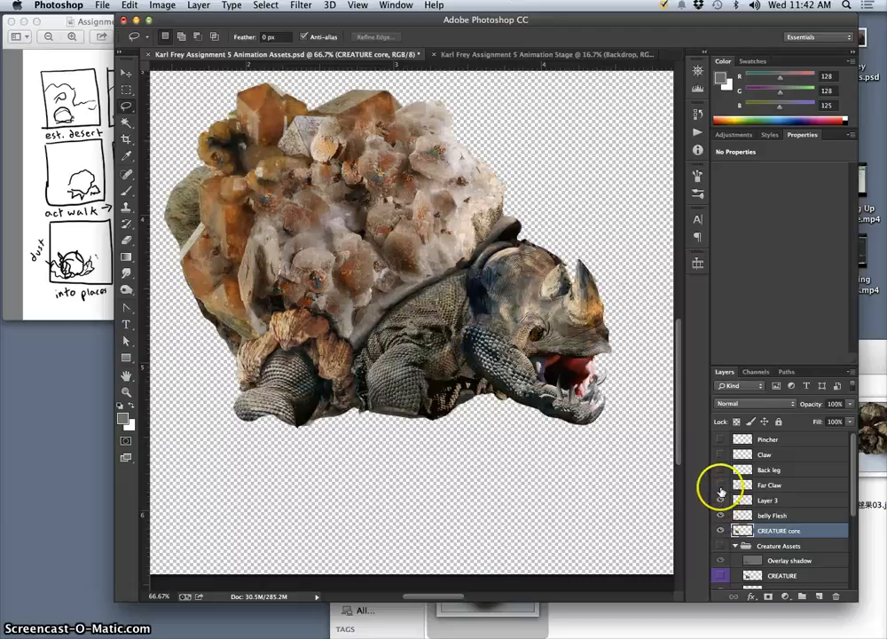
pyautogui.click(720, 486)
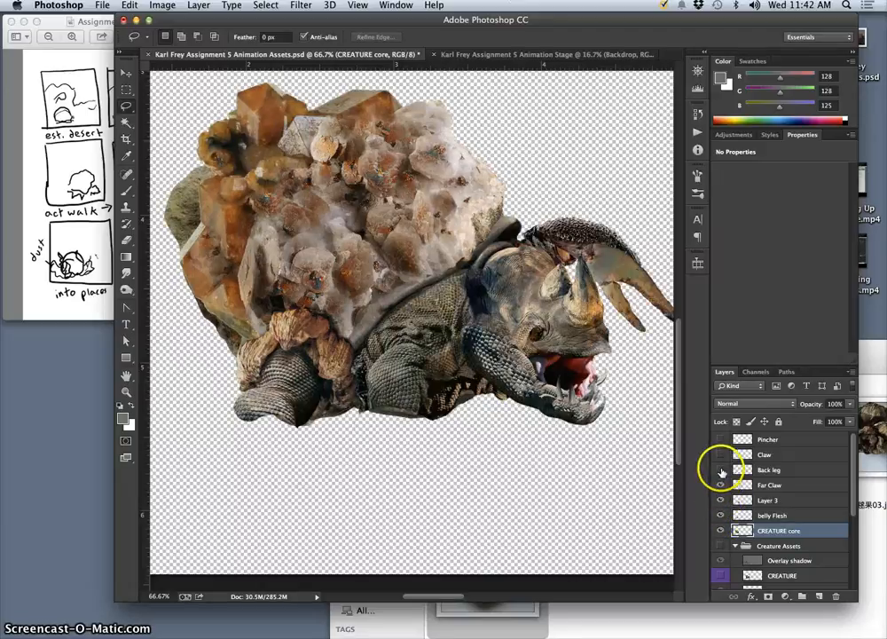
pyautogui.click(722, 471)
pyautogui.click(721, 454)
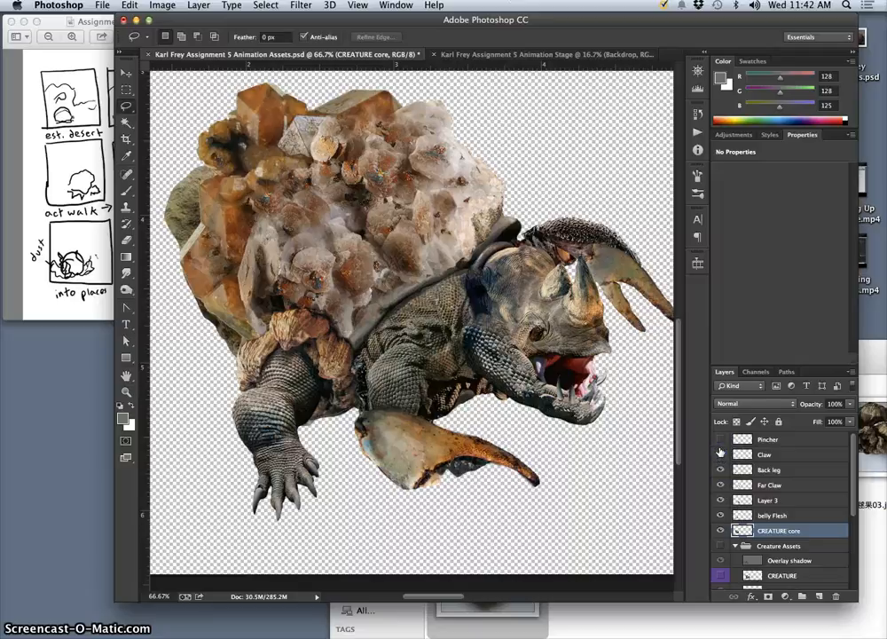
pyautogui.click(721, 440)
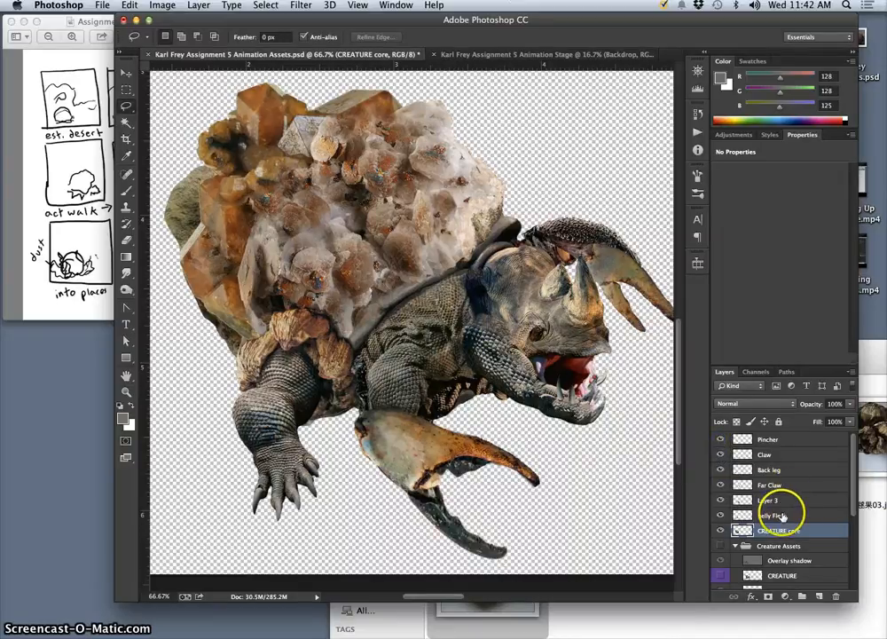
# Check which body part is on Layer 3 by toggling its visibility, and rename the layer as Head.
pyautogui.click(721, 500)
pyautogui.click(721, 499)
pyautogui.click(768, 502)
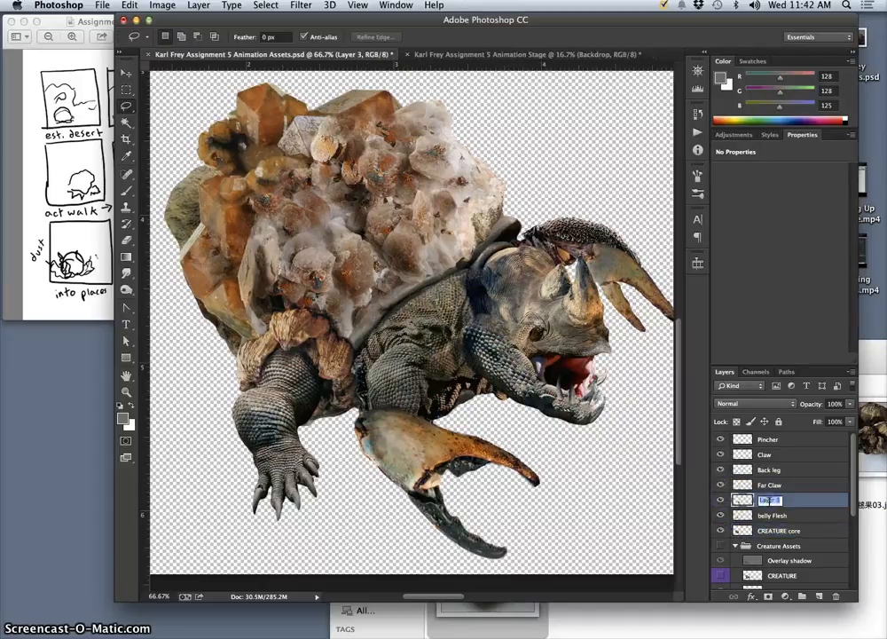
pyautogui.write('Head')
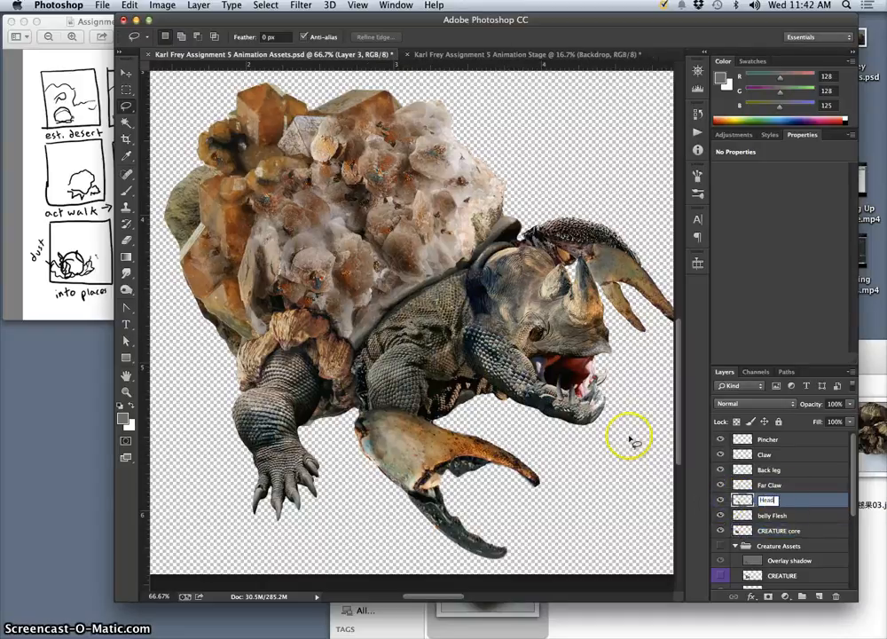
pyautogui.press('Return')
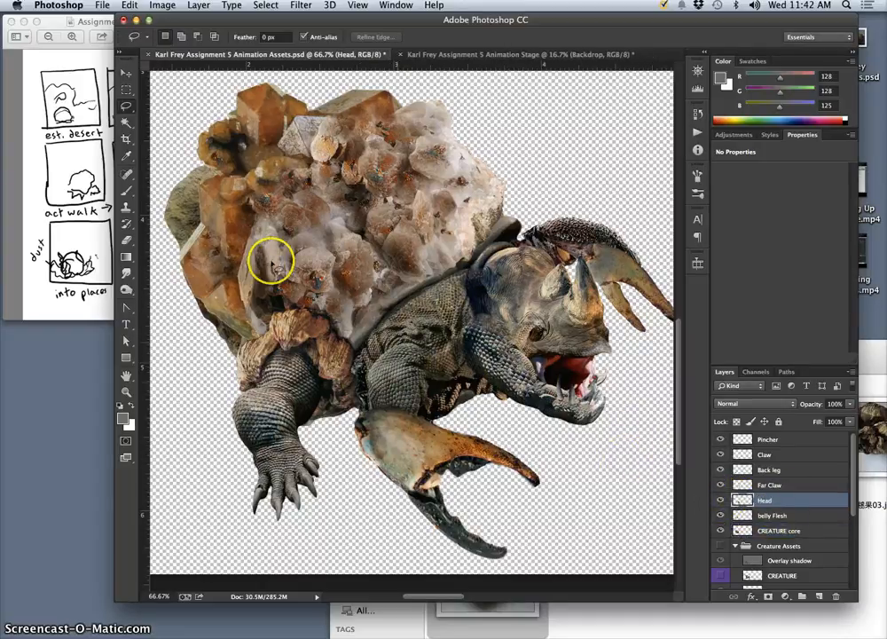
# Lasso the creature's lower jaw along its teeth and chin on the Head layer, and copy it to a new layer.
pyautogui.moveTo(601, 376); pyautogui.dragTo(615, 372)
pyautogui.click(609, 370)
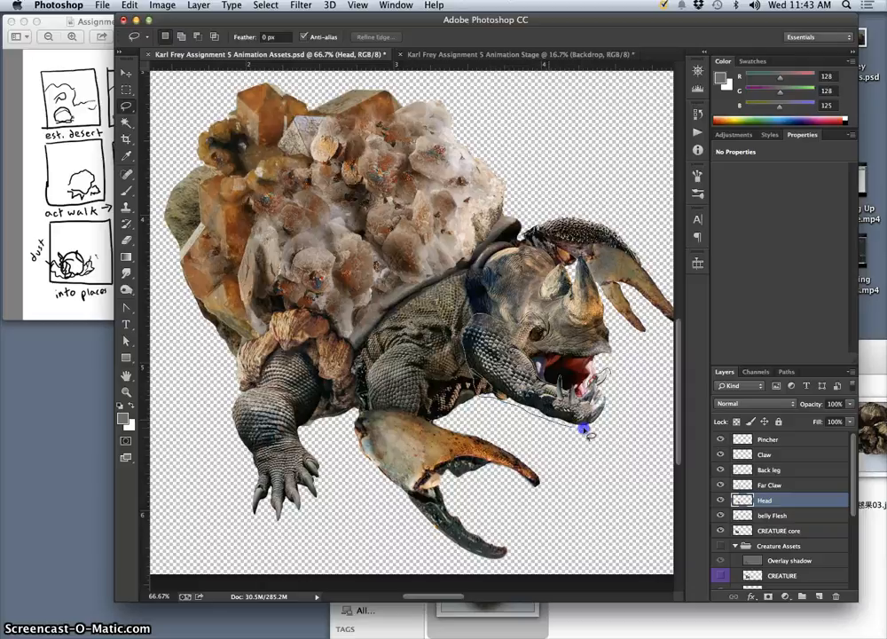
pyautogui.moveTo(614, 384); pyautogui.dragTo(615, 384)
pyautogui.press('super+j')
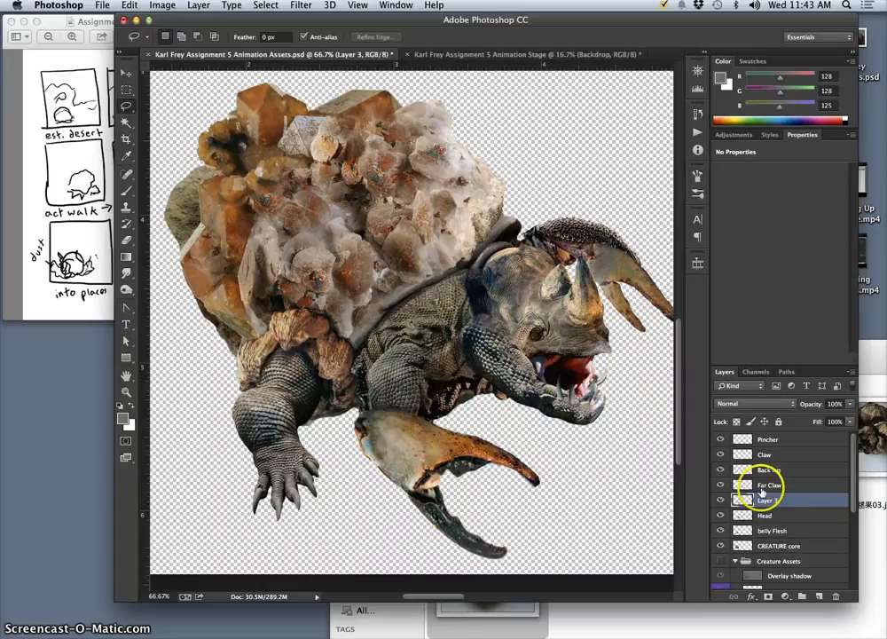
# Select the jaw's shape from the empty area around it, inverted, remove that area from the Head layer, and deselect.
pyautogui.click(125, 122)
pyautogui.click(557, 166)
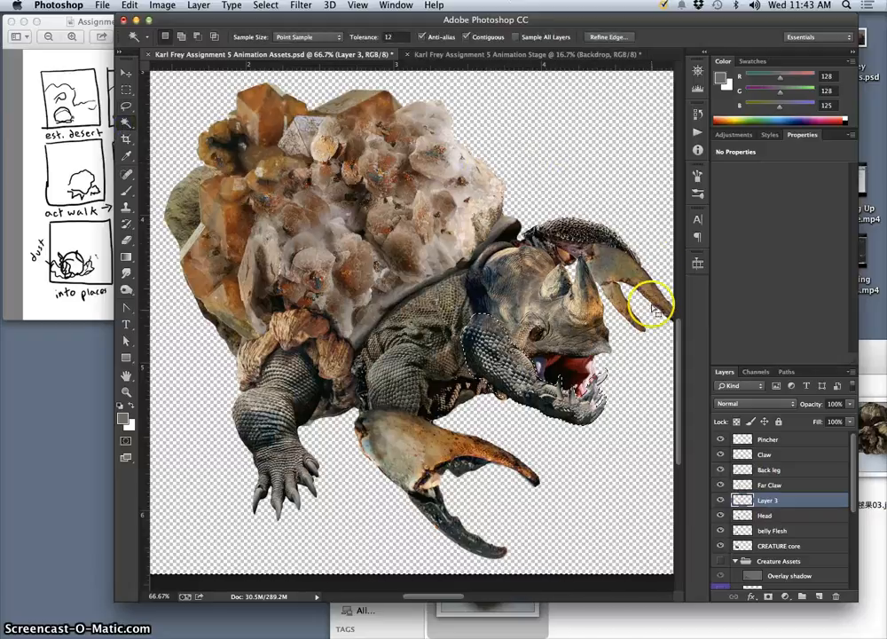
pyautogui.click(780, 518)
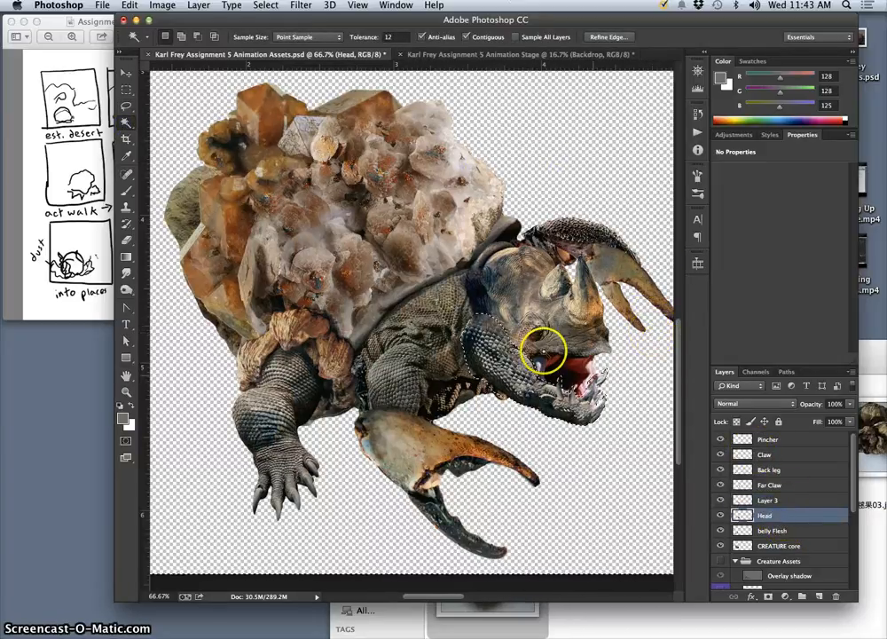
pyautogui.click(266, 5)
pyautogui.click(257, 57)
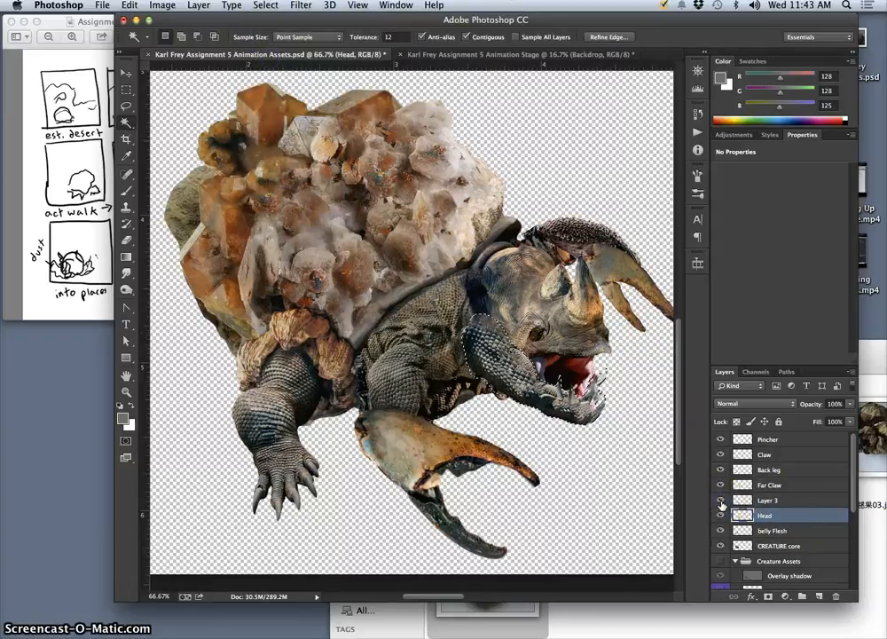
pyautogui.click(780, 502)
pyautogui.press('super+d')
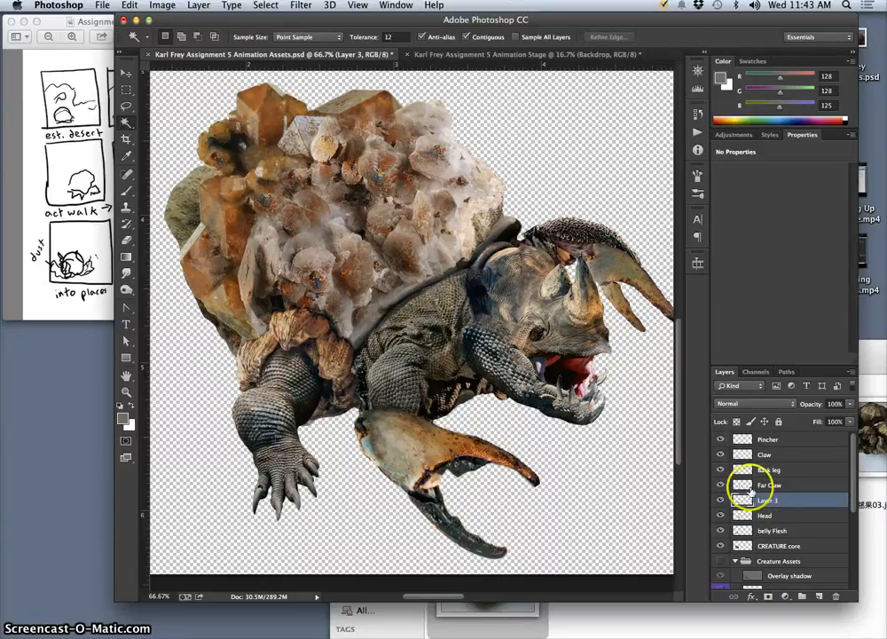
# Try rotating the separated jaw by -15° and shifting it up to close the mouth, and undo the transform.
pyautogui.press('super+t')
pyautogui.moveTo(617, 310); pyautogui.dragTo(611, 289)
pyautogui.click(597, 392)
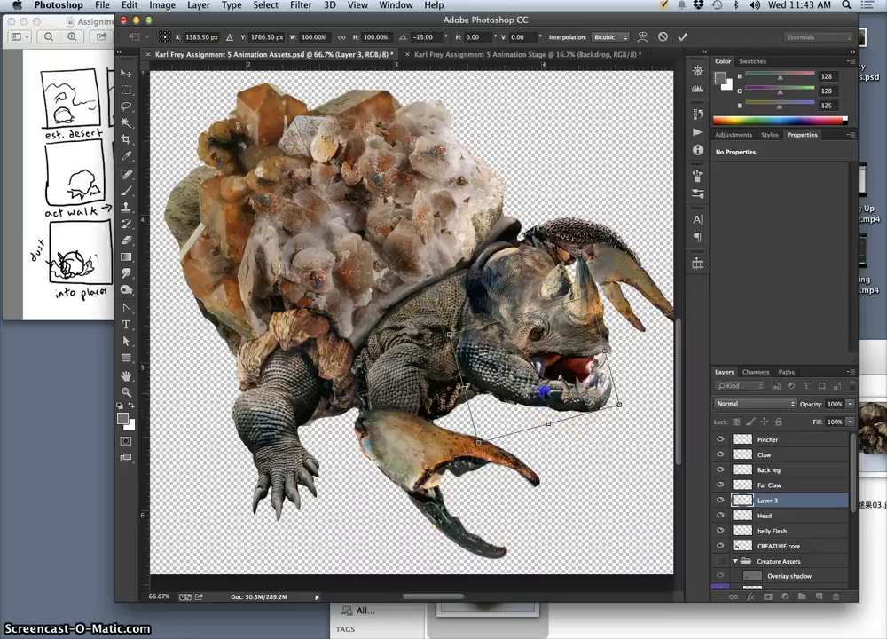
pyautogui.moveTo(545, 388)
pyautogui.mouseDown()
pyautogui.moveTo(551, 404)
pyautogui.moveTo(546, 362)
pyautogui.moveTo(538, 370)
pyautogui.mouseUp()
pyautogui.click(637, 402)
pyautogui.click(582, 370)
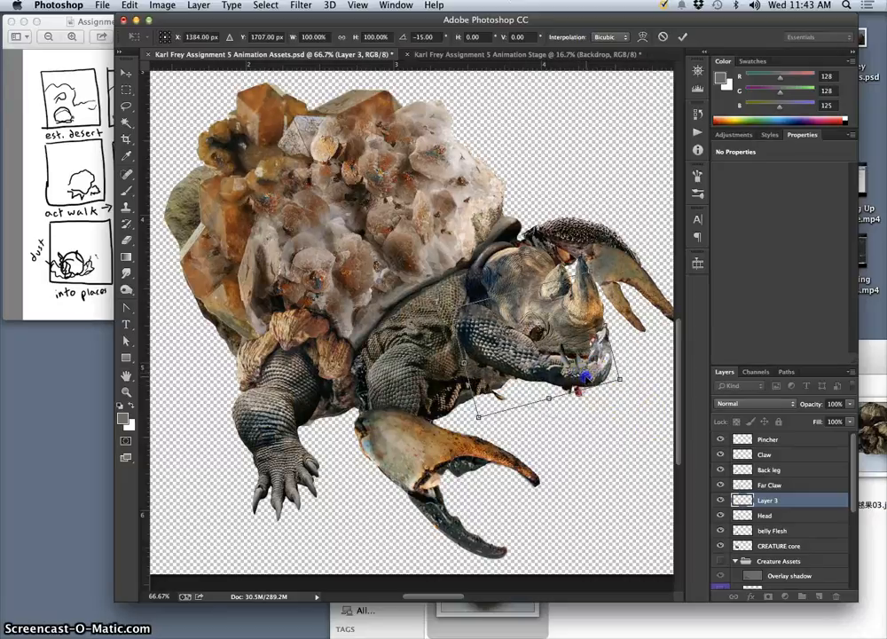
pyautogui.moveTo(584, 377); pyautogui.dragTo(590, 376)
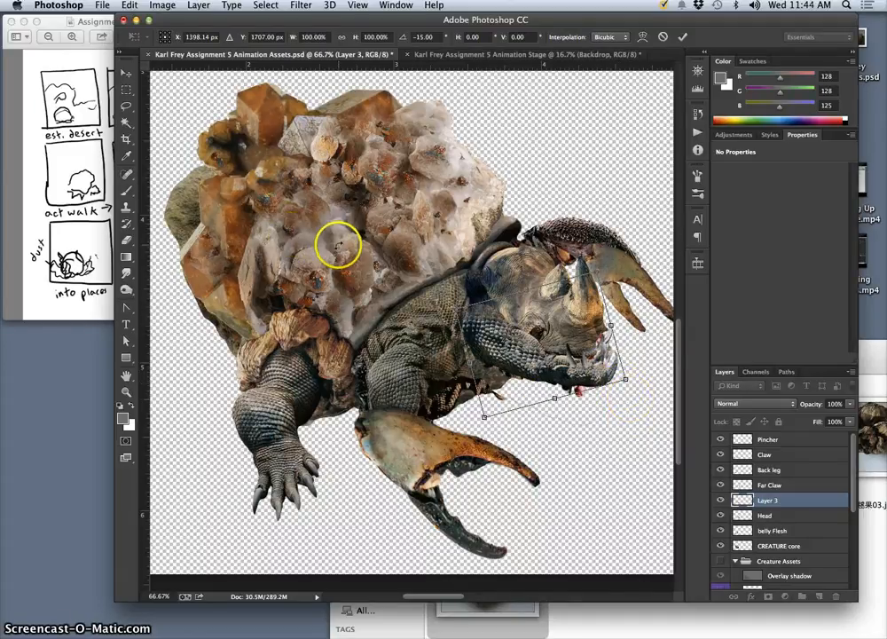
pyautogui.press('Return')
pyautogui.press('w')
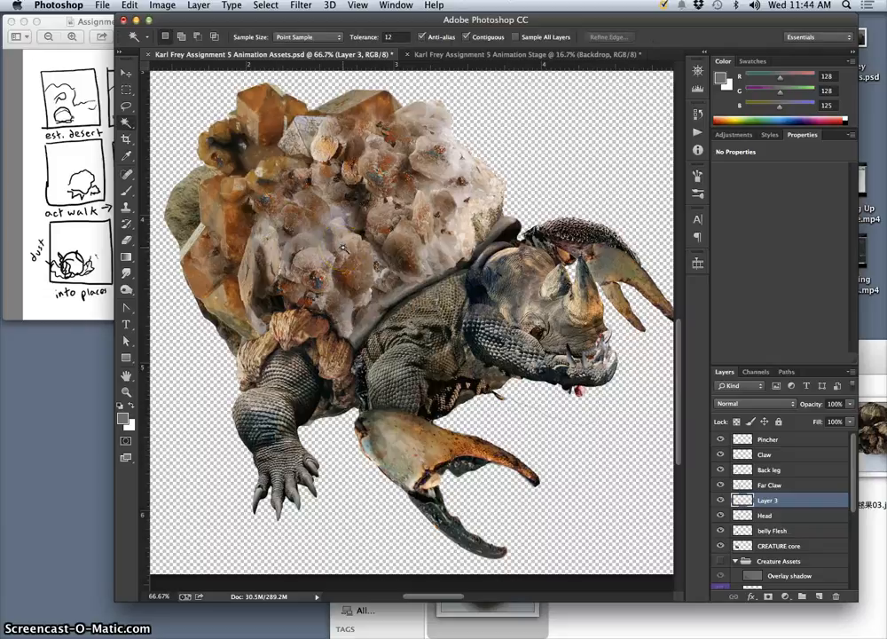
pyautogui.press('super+z')
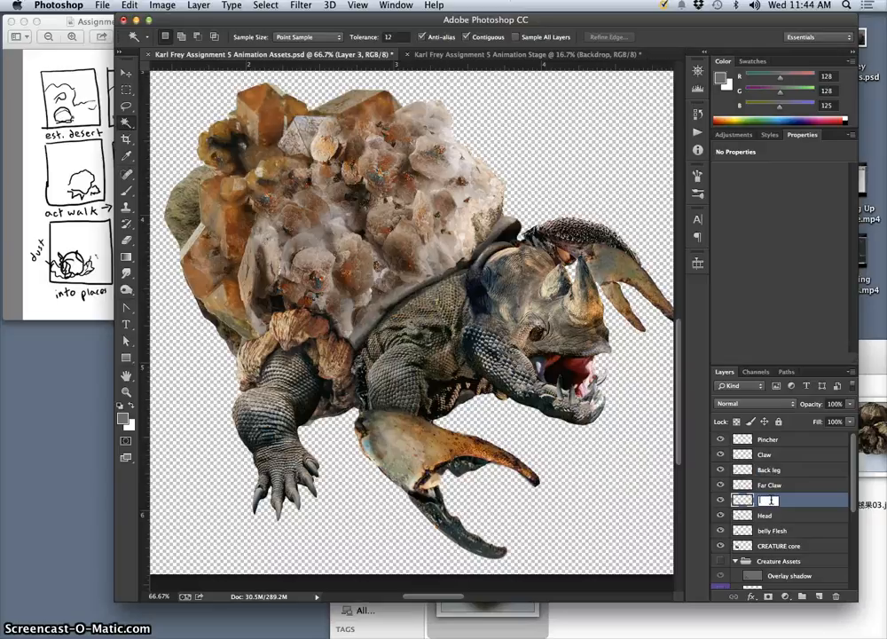
# Rename the separated jaw layer as Jaw, and collapse the Creature Assets group, leaving it hidden.
pyautogui.click(773, 501)
pyautogui.write('Jaw')
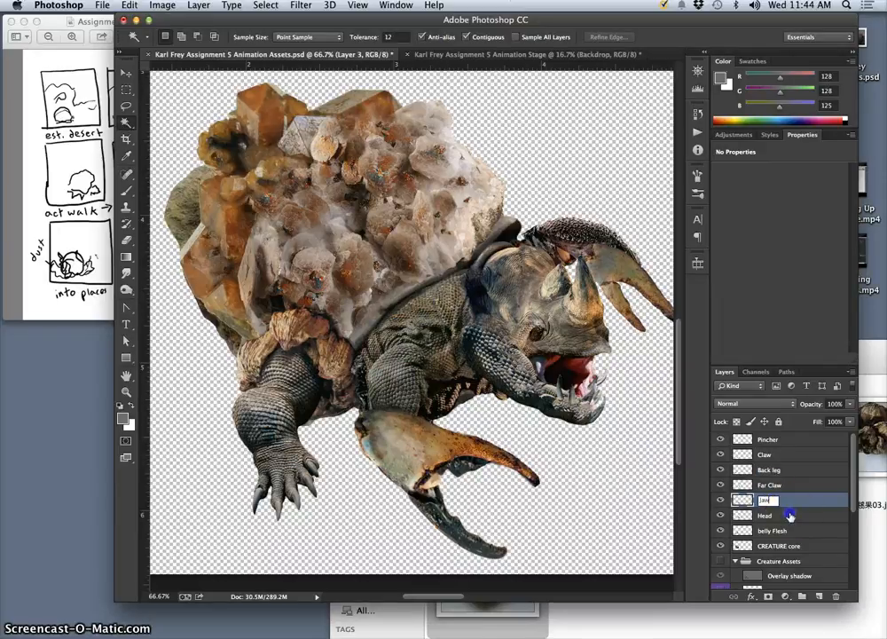
pyautogui.press('Return')
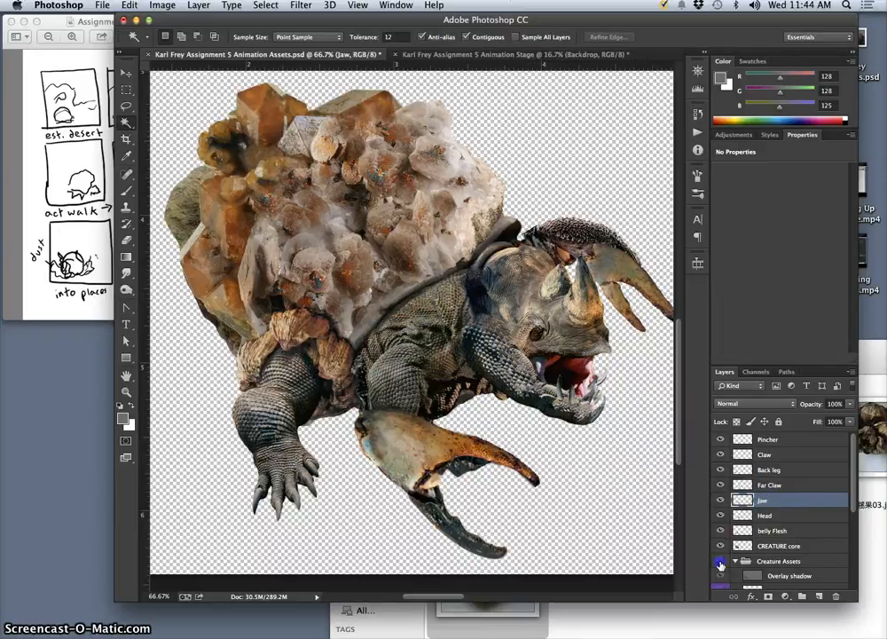
pyautogui.click(721, 561)
pyautogui.click(721, 563)
pyautogui.click(735, 561)
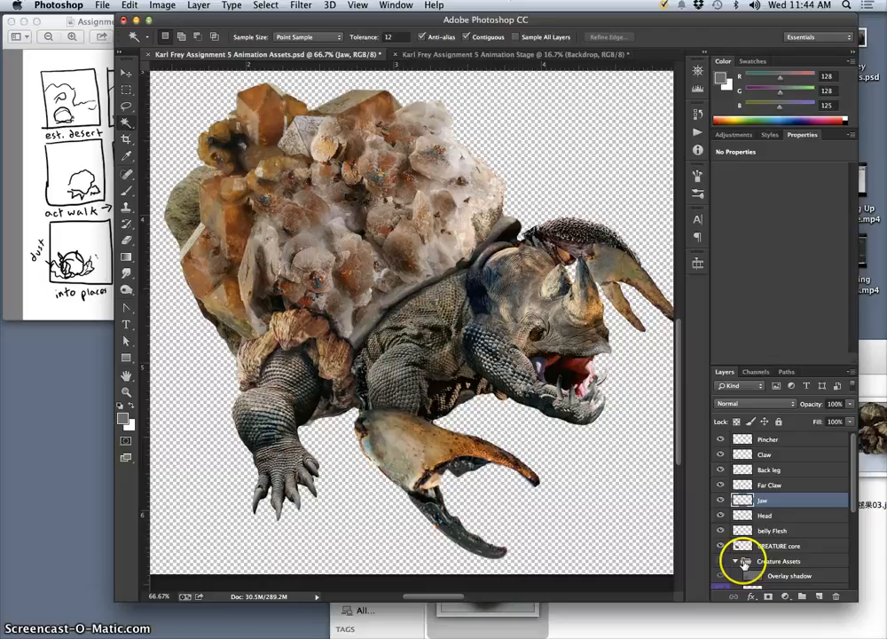
# Create a group named Creature Puppet Assets above Pincher and move the layers from Pincher to CREATURE core into it.
pyautogui.click(793, 441)
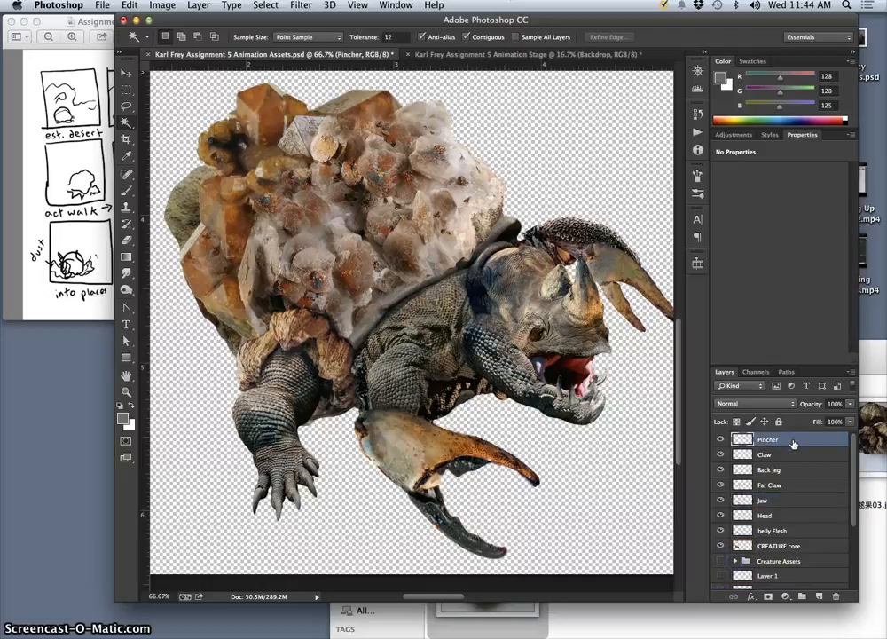
pyautogui.click(805, 598)
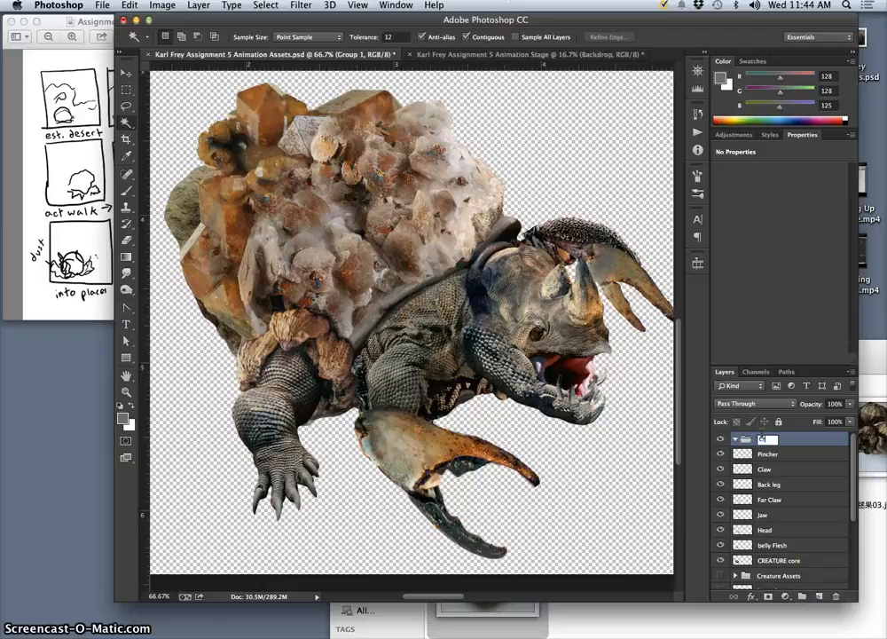
pyautogui.write('ure Puppet Assets')
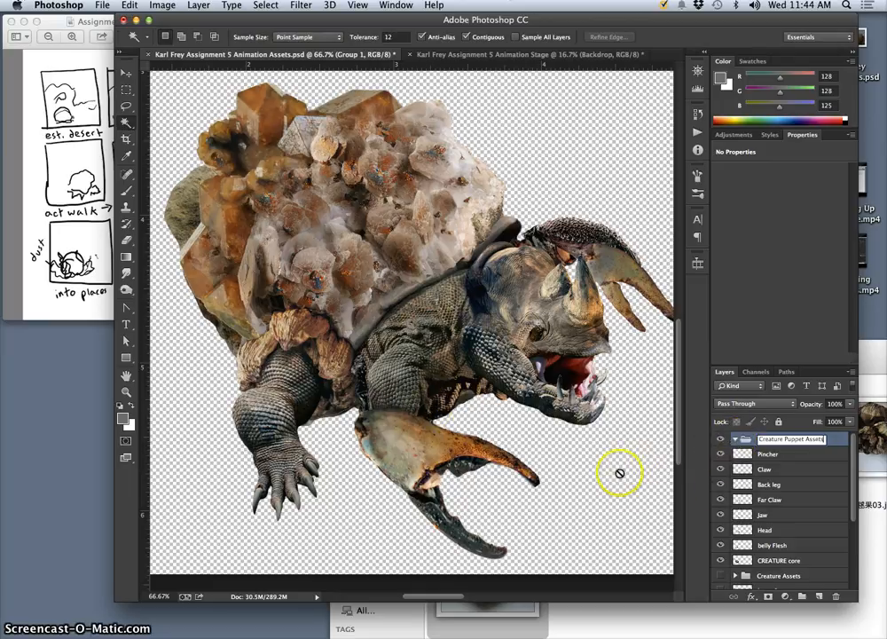
pyautogui.click(735, 440)
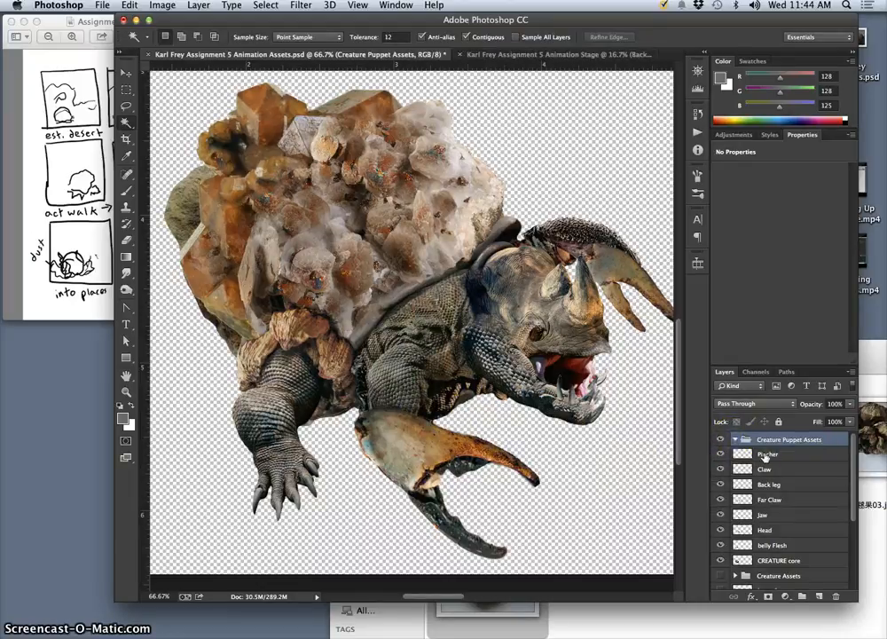
pyautogui.click(765, 455)
pyautogui.keyDown('shift'); pyautogui.click(782, 563); pyautogui.keyUp('shift')
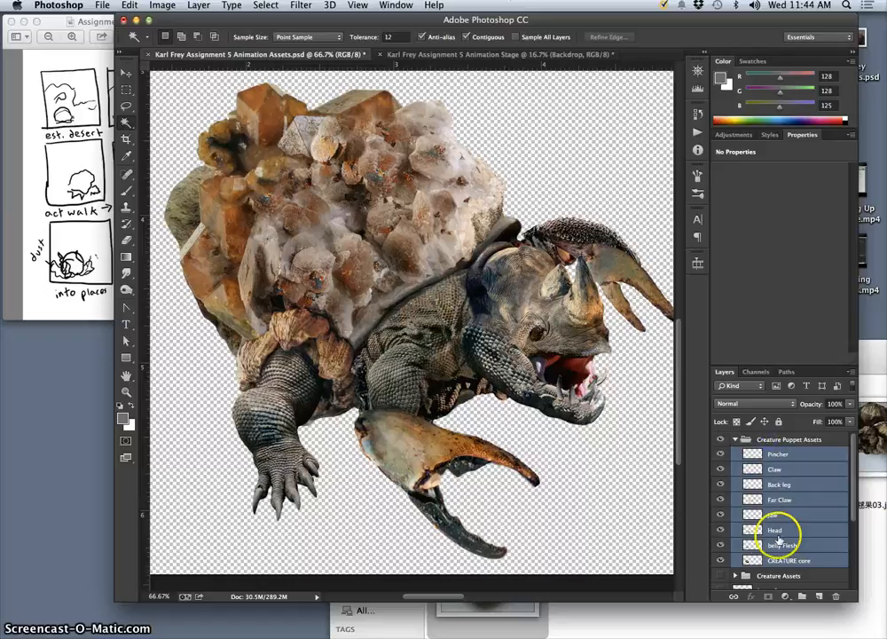
# Rename the Creature Assets group as Creature Shadow Assets.
pyautogui.doubleClick(770, 575)
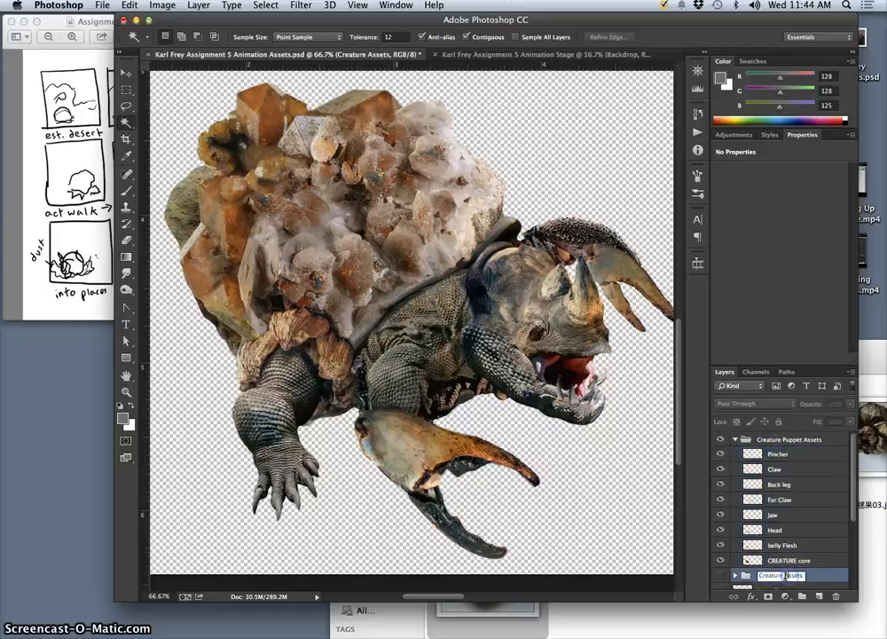
pyautogui.write('Shadow')
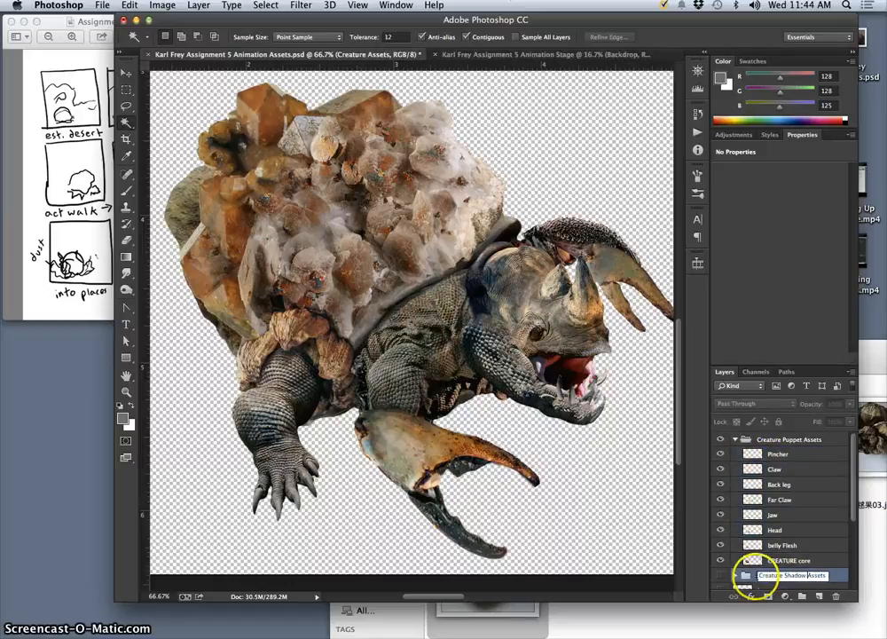
pyautogui.press('Return')
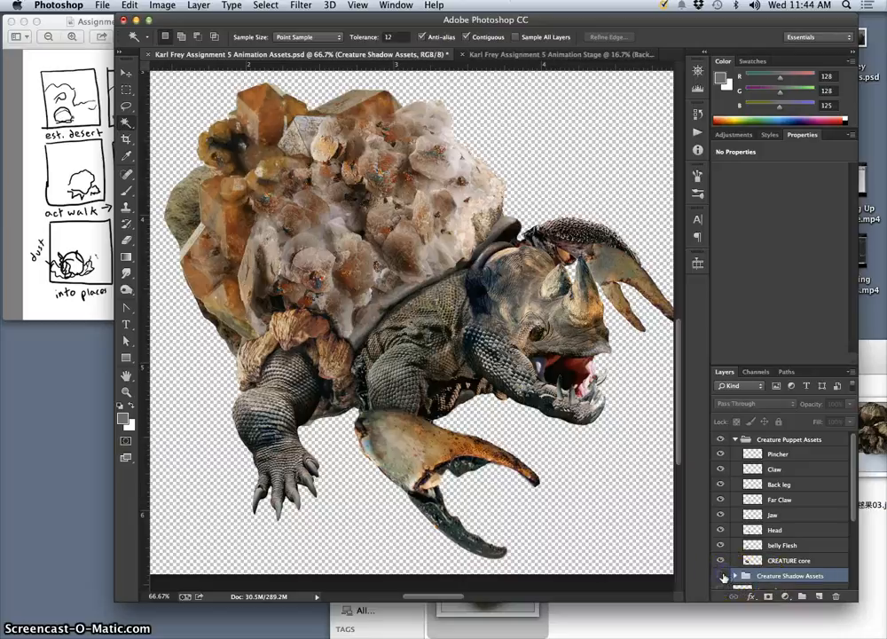
# Check the Creature Shadow Assets group by toggling its visibility, collapse the Creature Puppet Assets group, and save the document.
pyautogui.click(723, 576)
pyautogui.click(722, 576)
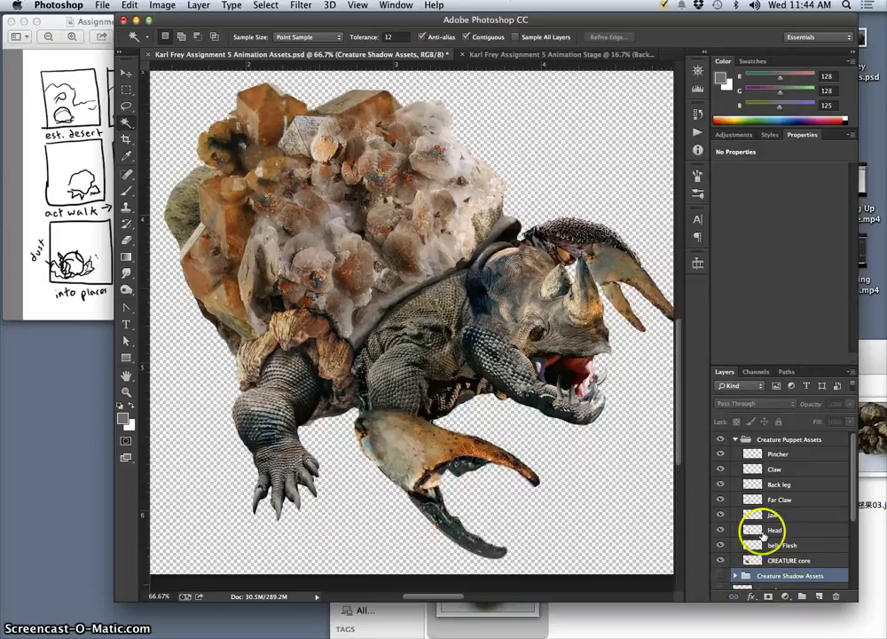
pyautogui.click(735, 440)
pyautogui.press('super+s')
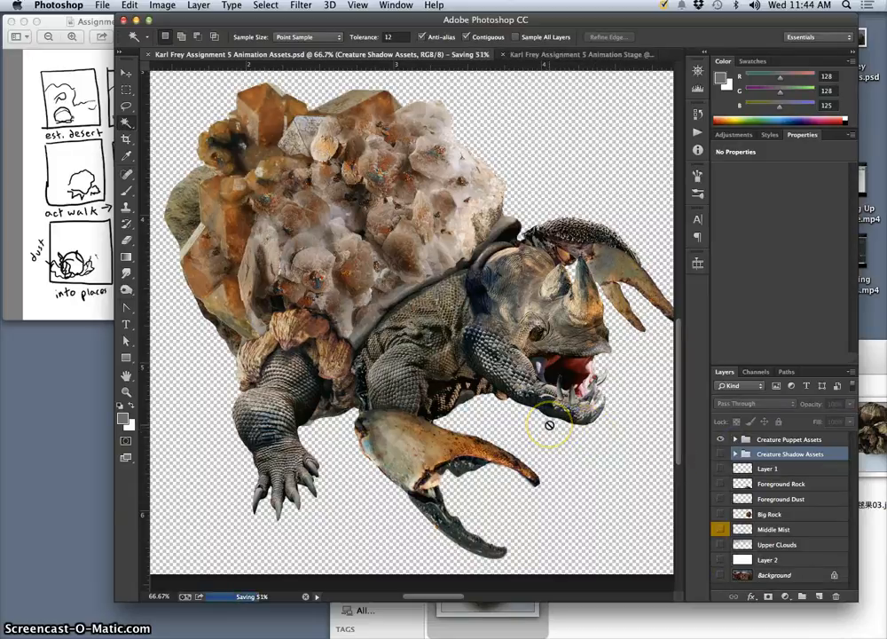
# Expand the Creature Puppet Assets group and select its CREATURE core layer.
pyautogui.press('super+minus')
pyautogui.press('super+minus')
pyautogui.press('super+minus')
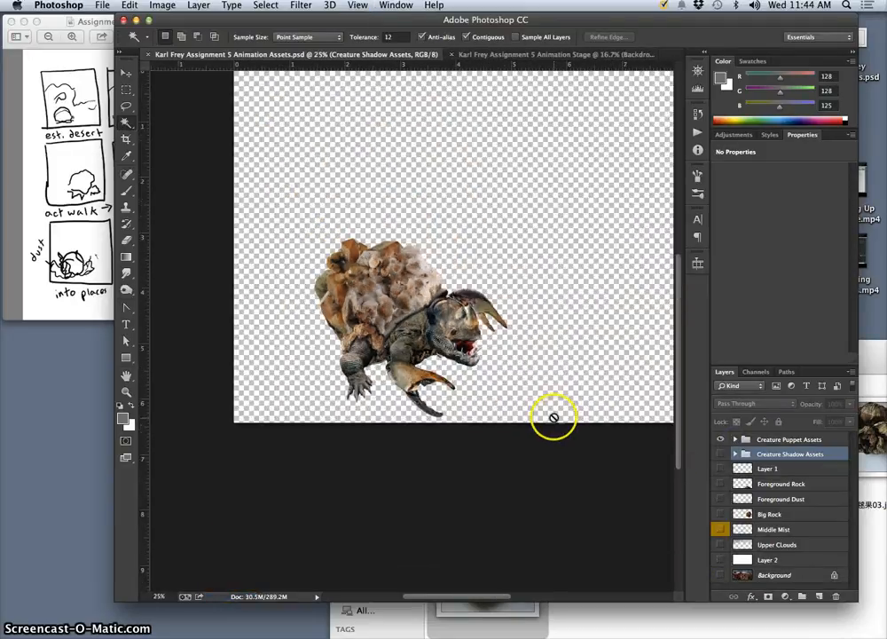
pyautogui.scroll(5, 505, 406)
pyautogui.scroll(-6, 505, 405)
pyautogui.scroll(2, 505, 406)
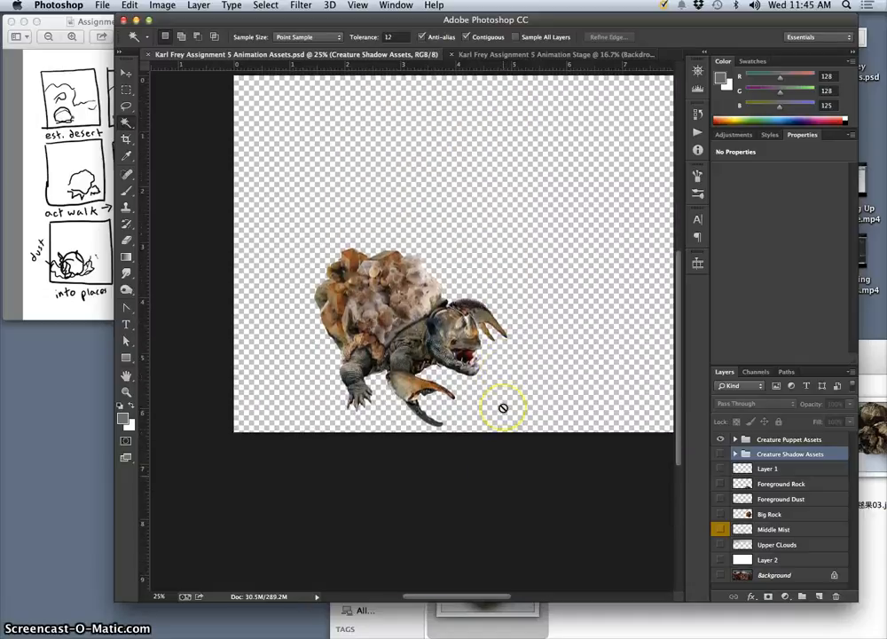
pyautogui.scroll(2, 503, 407)
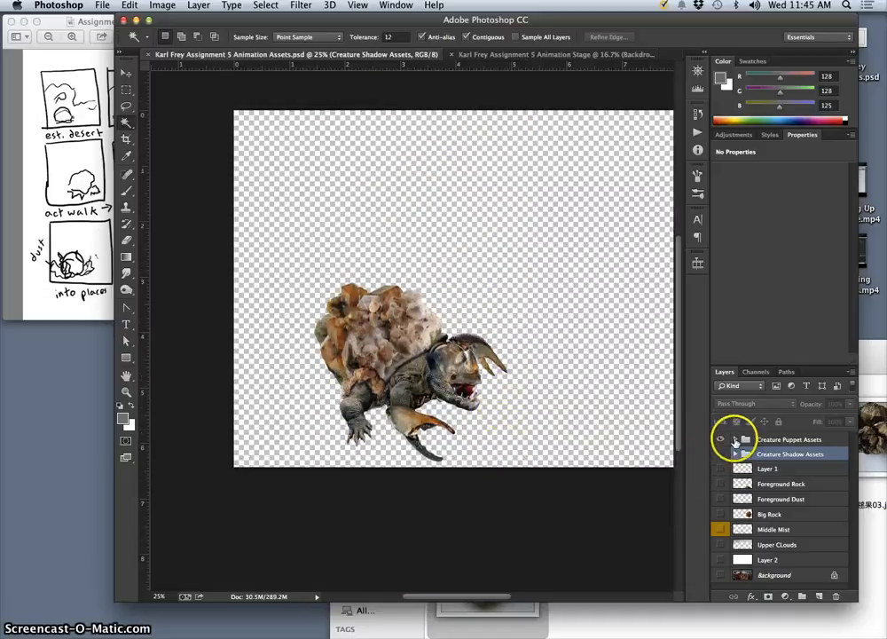
pyautogui.click(734, 440)
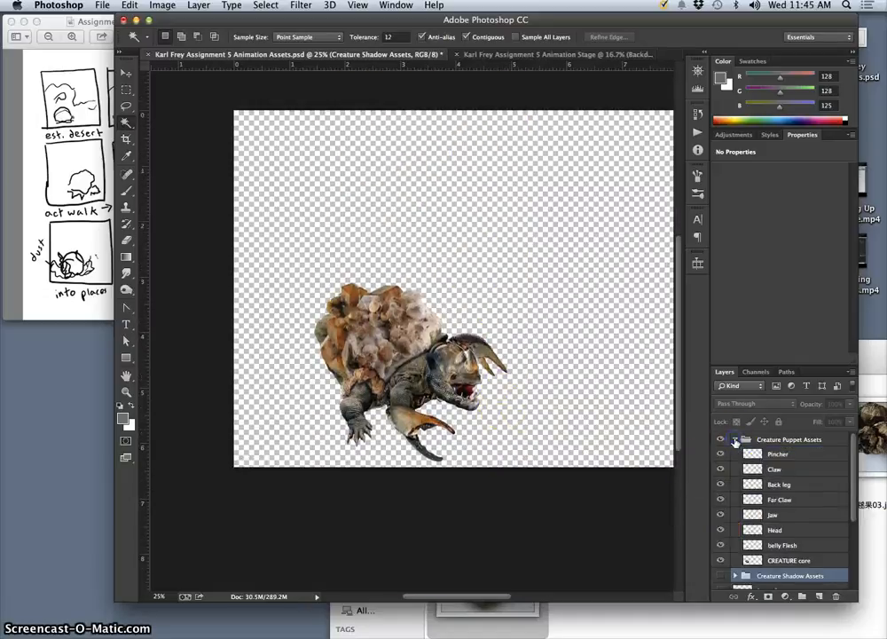
pyautogui.click(783, 561)
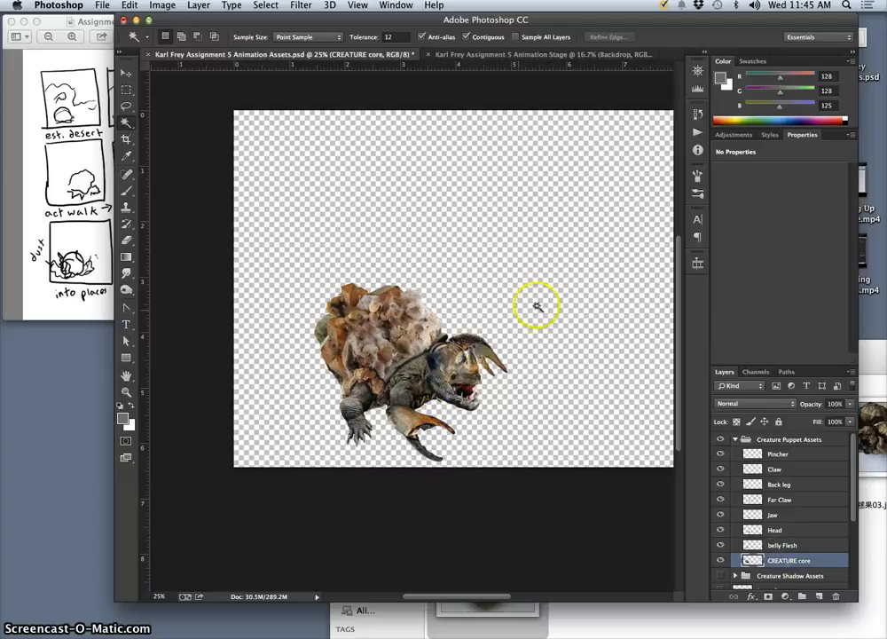
# Hide every layer in the Creature Puppet Assets group except CREATURE core, keeping the group itself visible.
pyautogui.hscroll(8, 533, 309)
pyautogui.hscroll(-3, 524, 311)
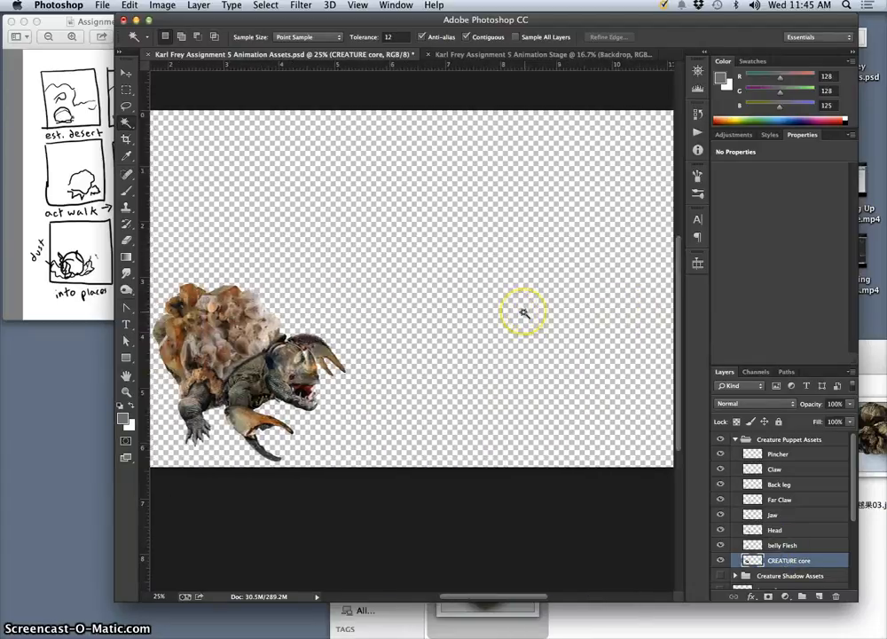
pyautogui.hscroll(-4, 523, 311)
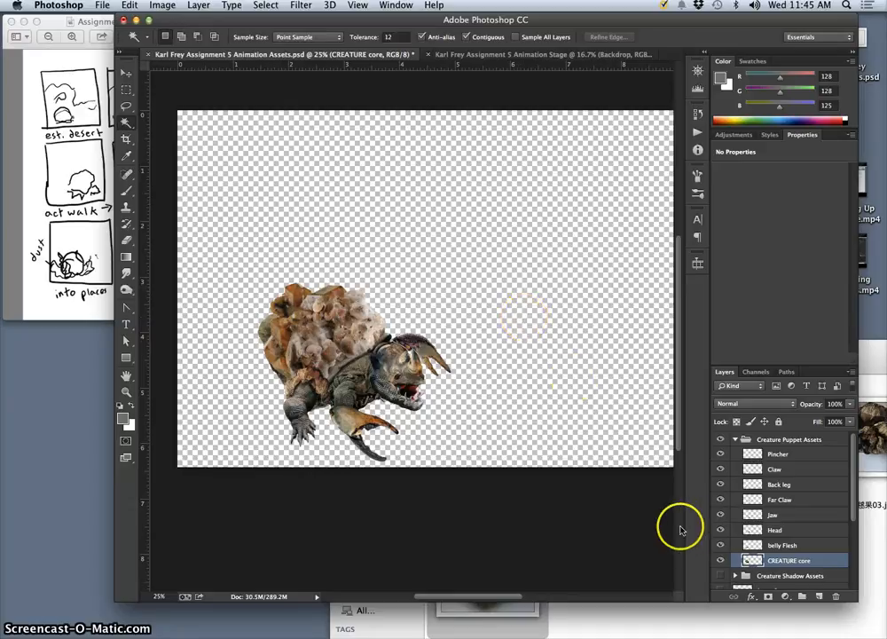
pyautogui.click(721, 545)
pyautogui.moveTo(721, 520); pyautogui.dragTo(720, 441)
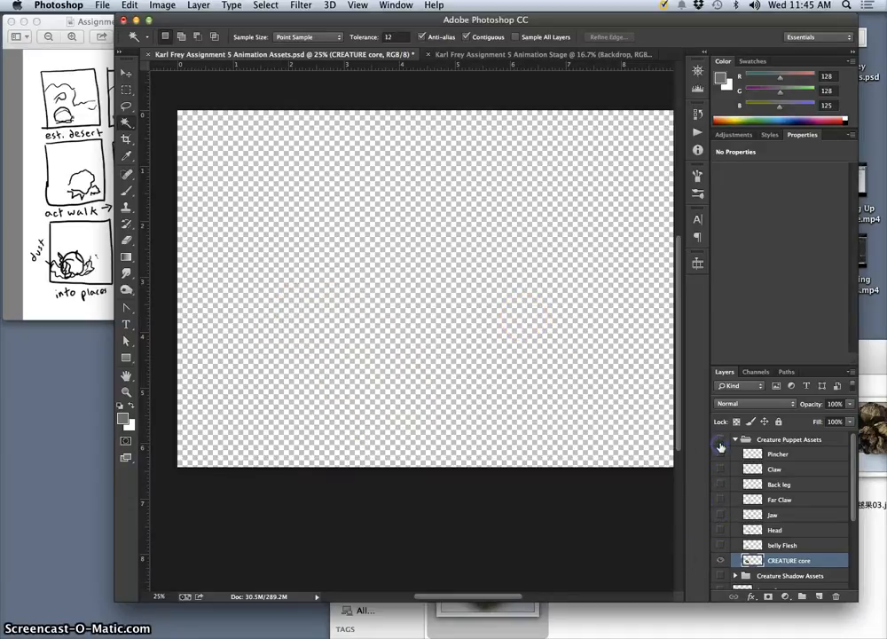
pyautogui.click(722, 453)
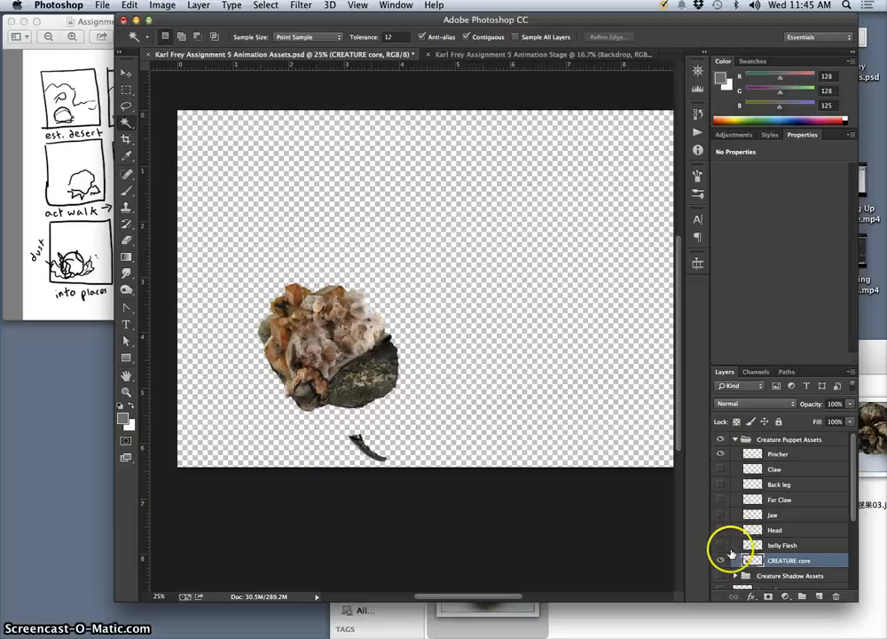
pyautogui.click(721, 455)
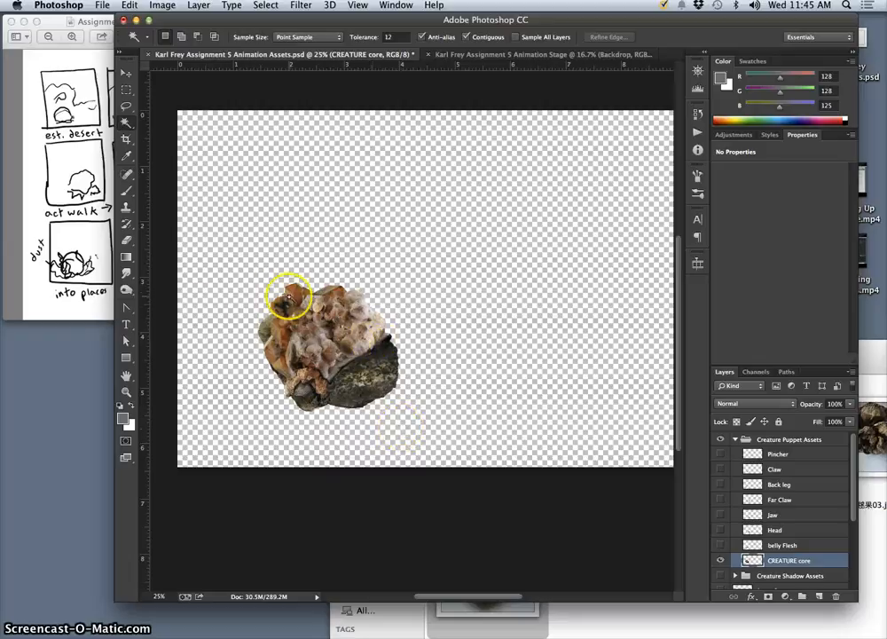
# Copy the entire CREATURE core layer into the Animation Stage document and place it on the foreground rocks in the backdrop's lower-left area.
pyautogui.scroll(-2, 759, 568)
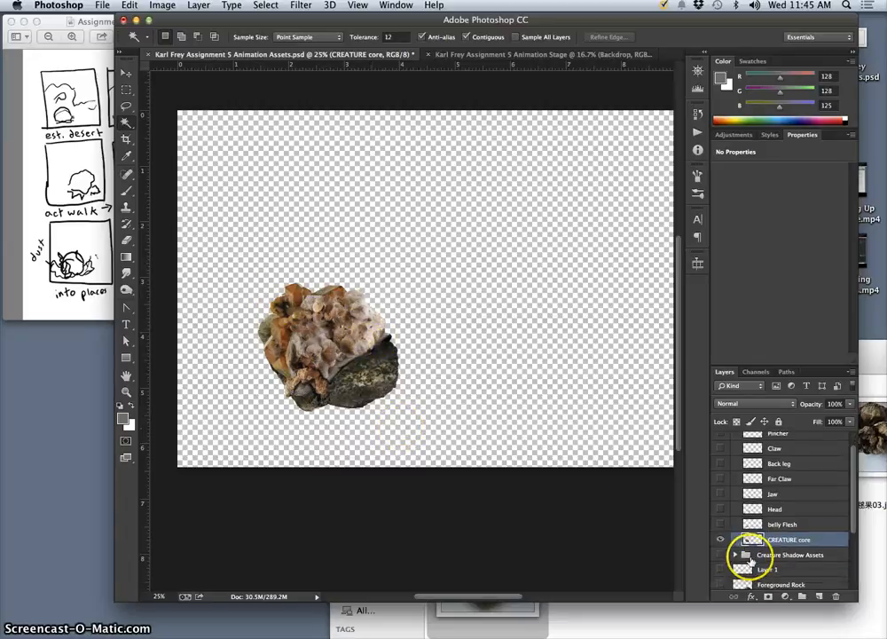
pyautogui.scroll(-1, 765, 545)
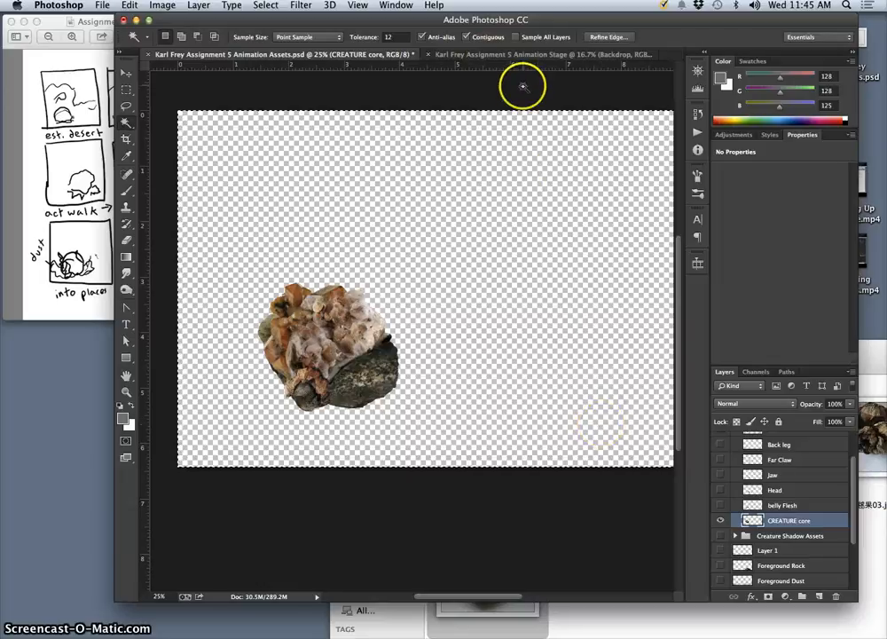
pyautogui.click(518, 59)
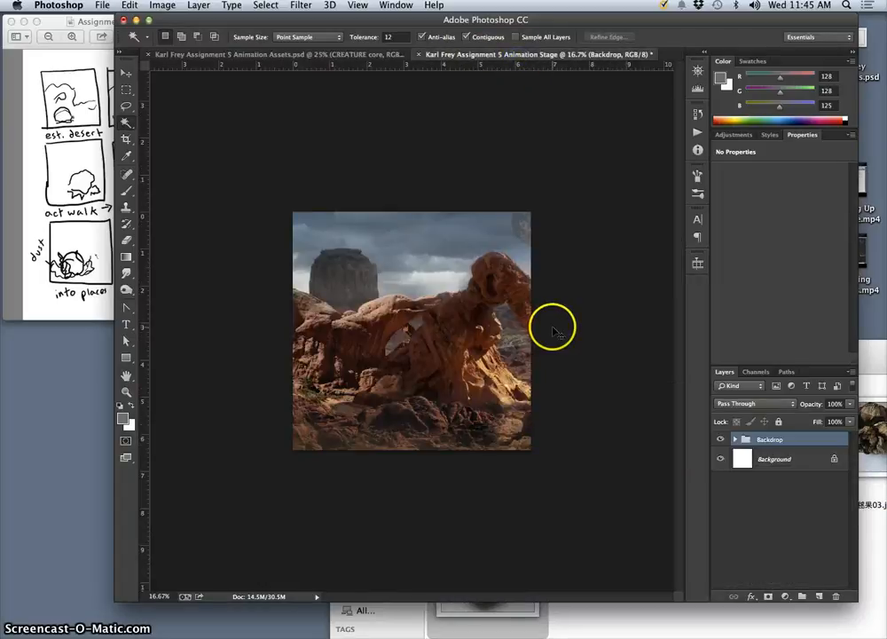
pyautogui.press('super+v')
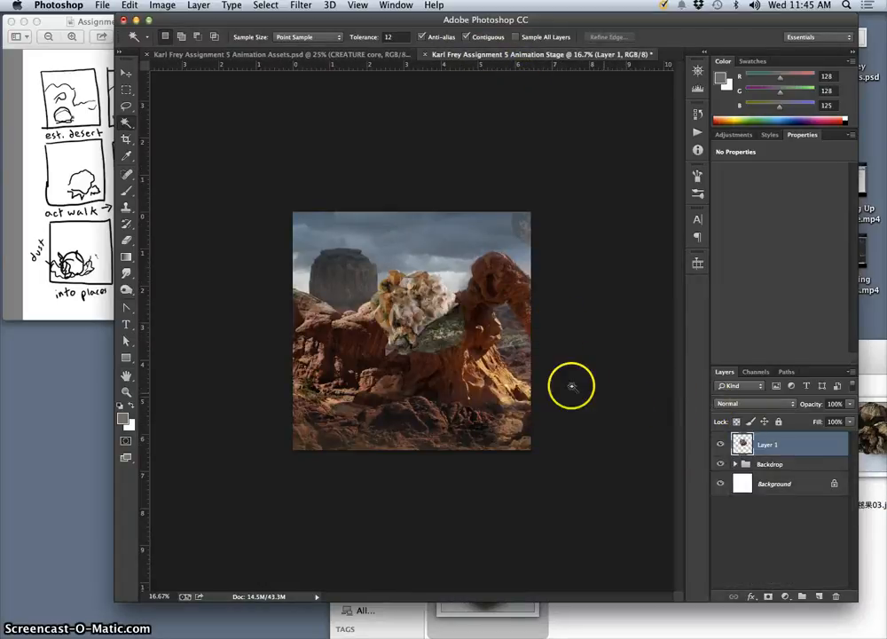
pyautogui.click(126, 73)
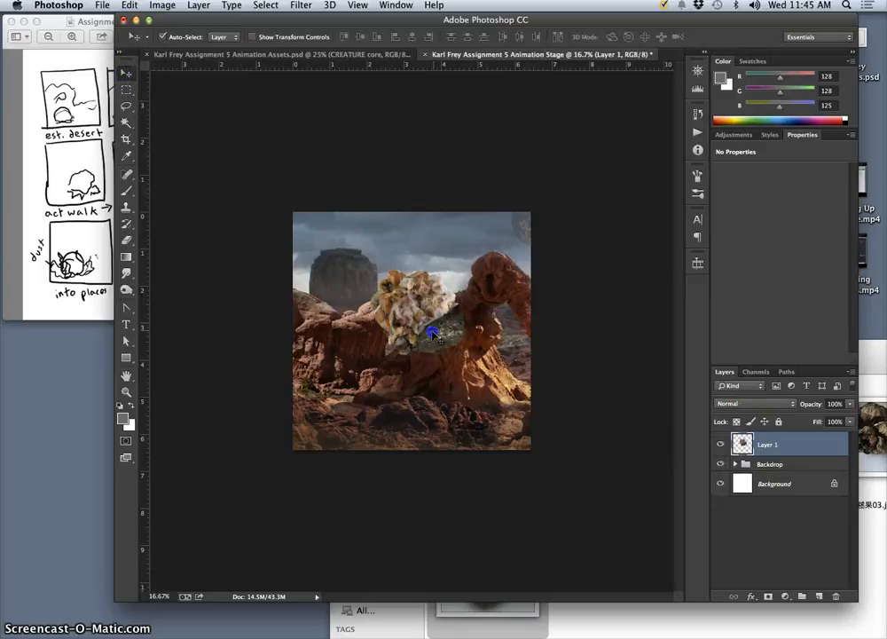
pyautogui.moveTo(432, 334)
pyautogui.mouseDown()
pyautogui.moveTo(376, 400)
pyautogui.moveTo(383, 414)
pyautogui.moveTo(418, 407)
pyautogui.moveTo(383, 410)
pyautogui.moveTo(390, 415)
pyautogui.mouseUp()
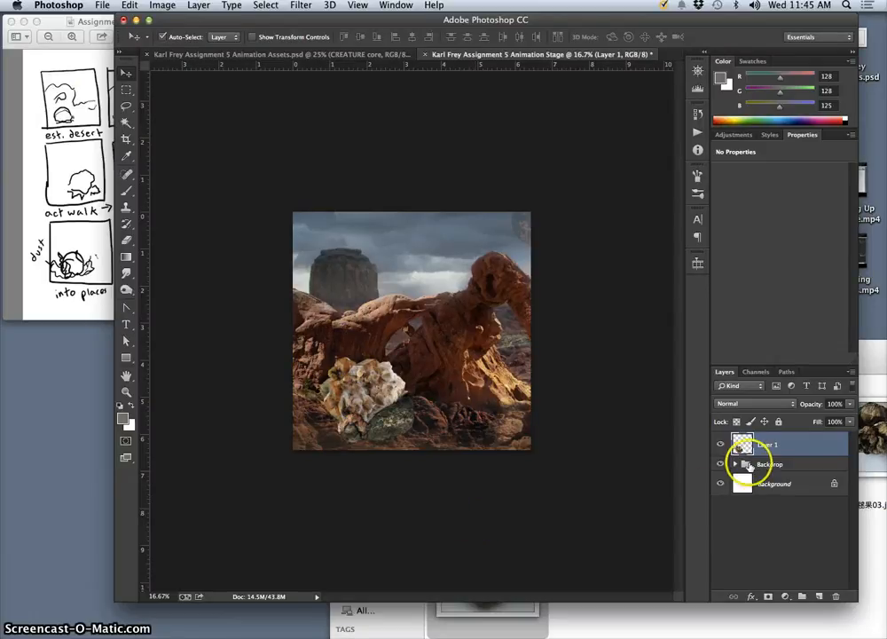
# Return to the Animation Assets document, show the belly Flesh layer, and check the Head layer by toggling its visibility.
pyautogui.click(341, 56)
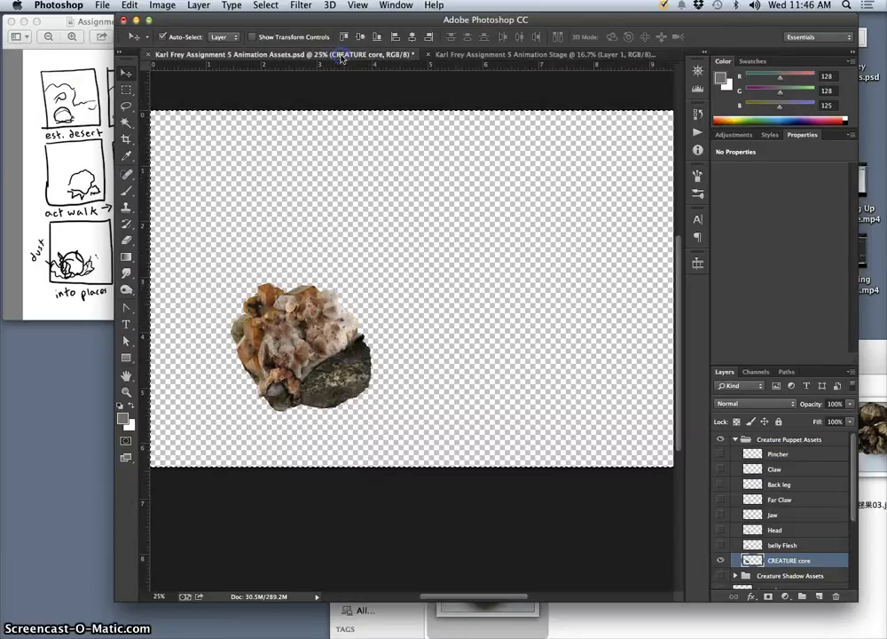
pyautogui.click(721, 545)
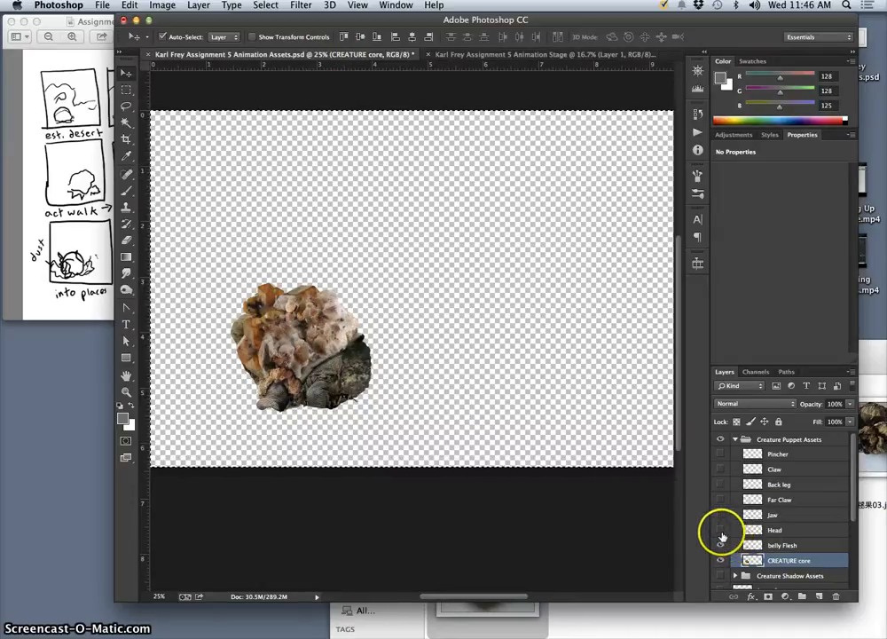
pyautogui.click(721, 531)
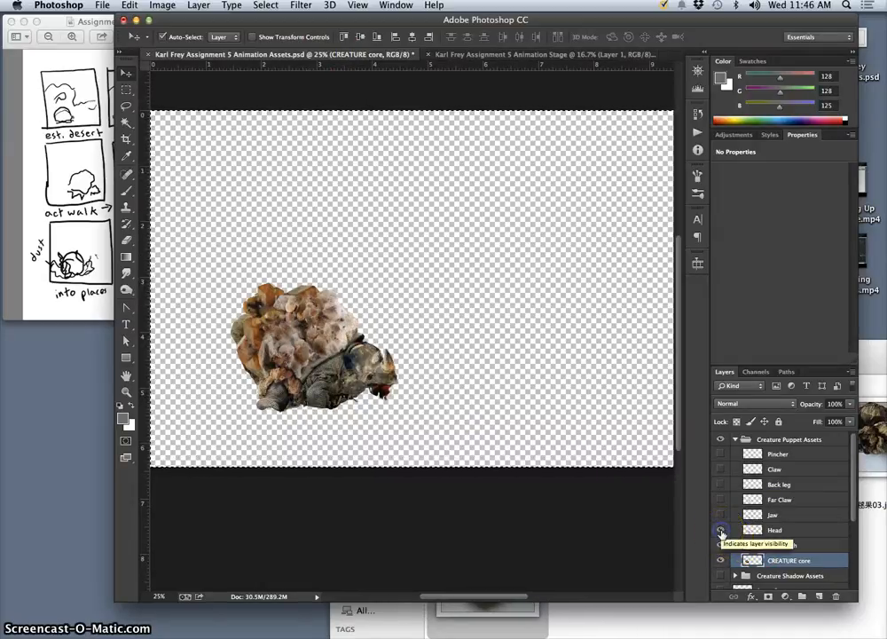
pyautogui.click(721, 530)
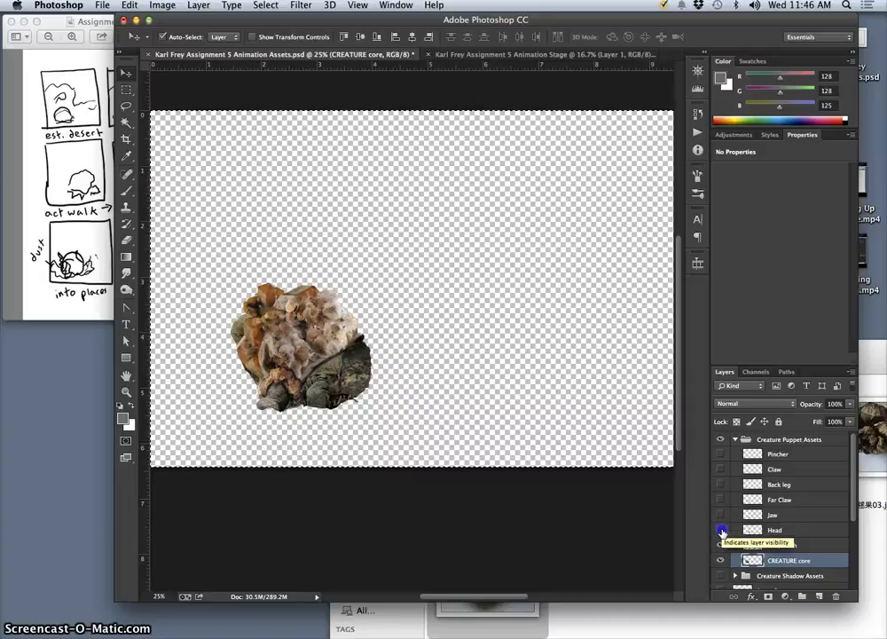
pyautogui.click(721, 531)
pyautogui.click(722, 530)
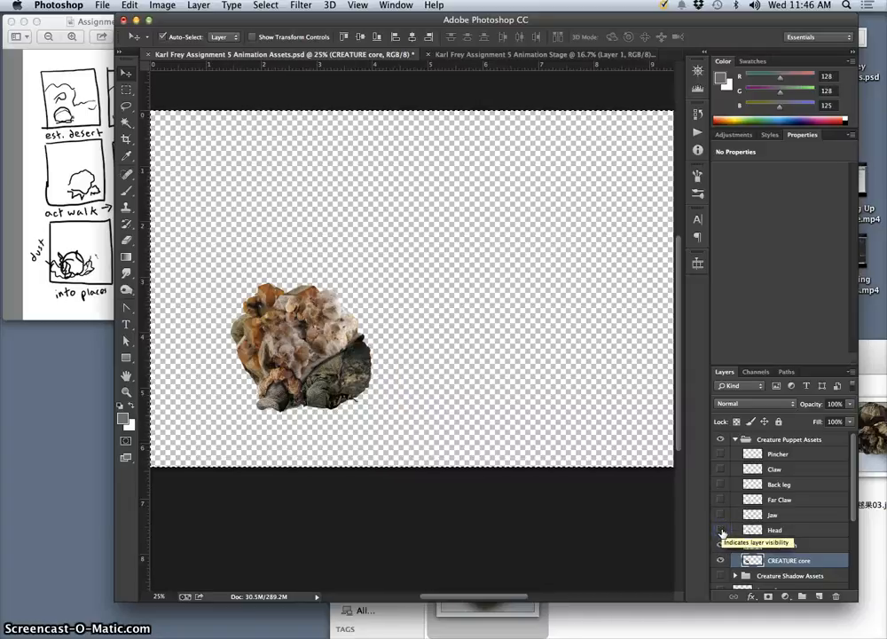
# Compare the creature's body with and without the belly Flesh and Head layers by toggling their visibility.
pyautogui.click(719, 544)
pyautogui.click(719, 545)
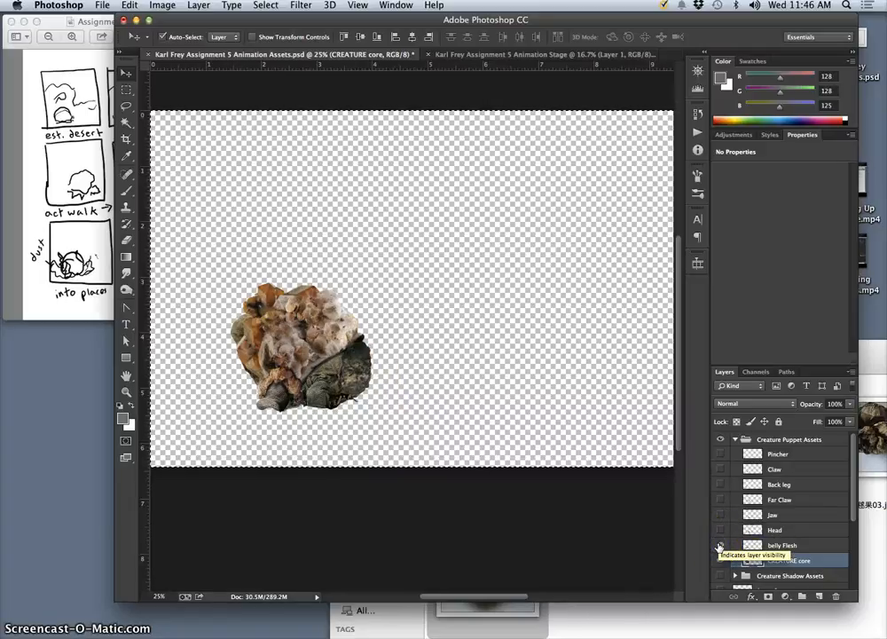
pyautogui.click(719, 546)
pyautogui.click(718, 546)
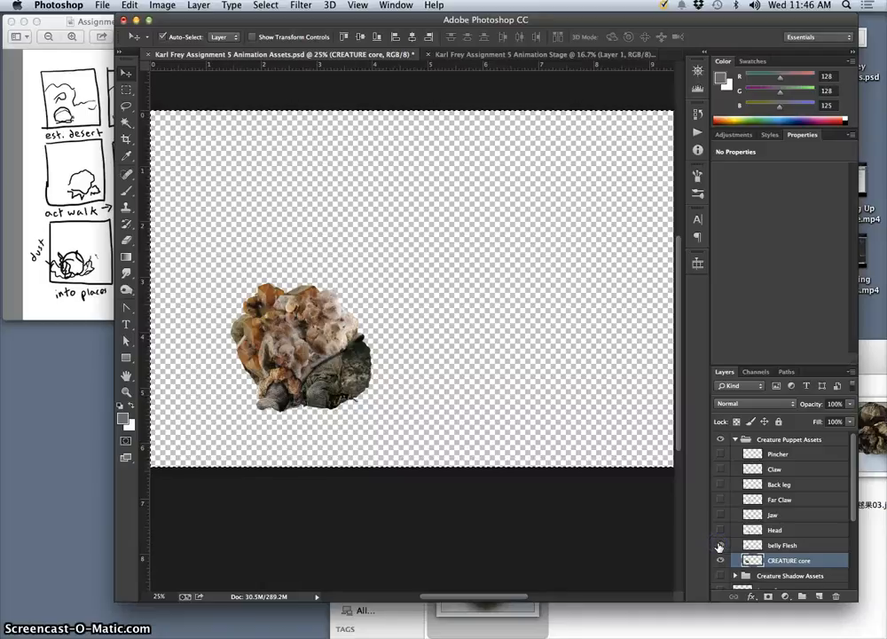
pyautogui.click(719, 546)
pyautogui.click(719, 546)
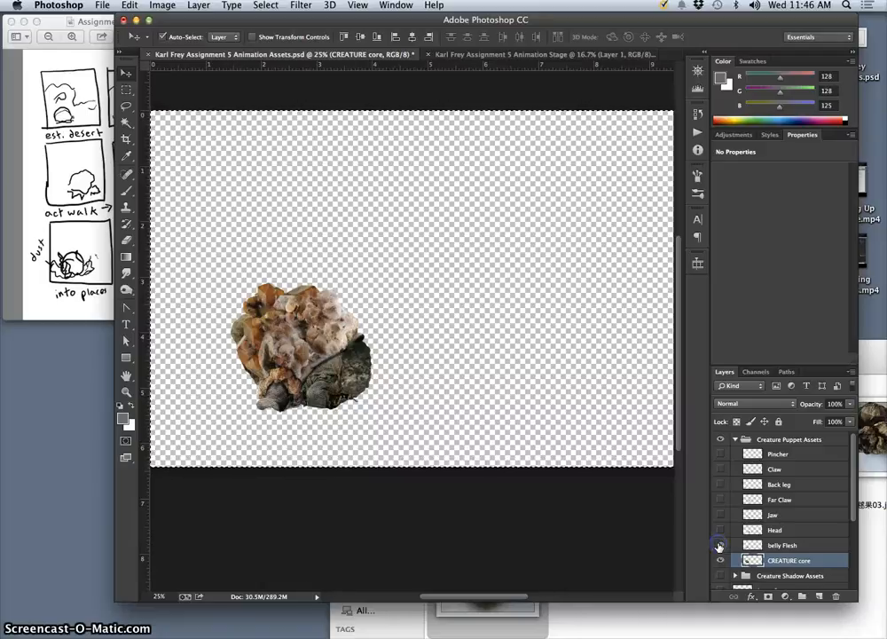
pyautogui.click(719, 546)
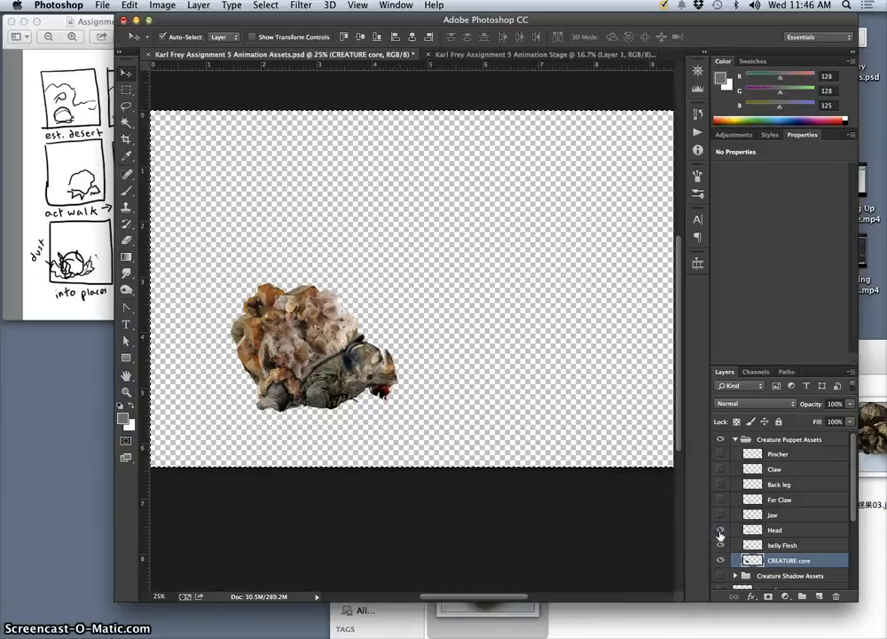
pyautogui.click(720, 544)
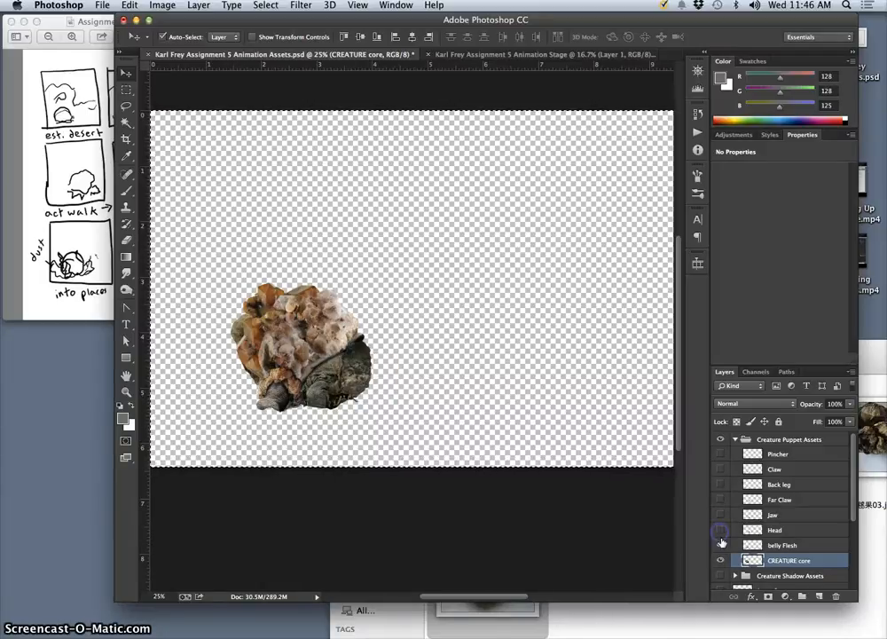
# Check how the Back leg and Claw layers fit against the body by briefly showing each one.
pyautogui.click(722, 484)
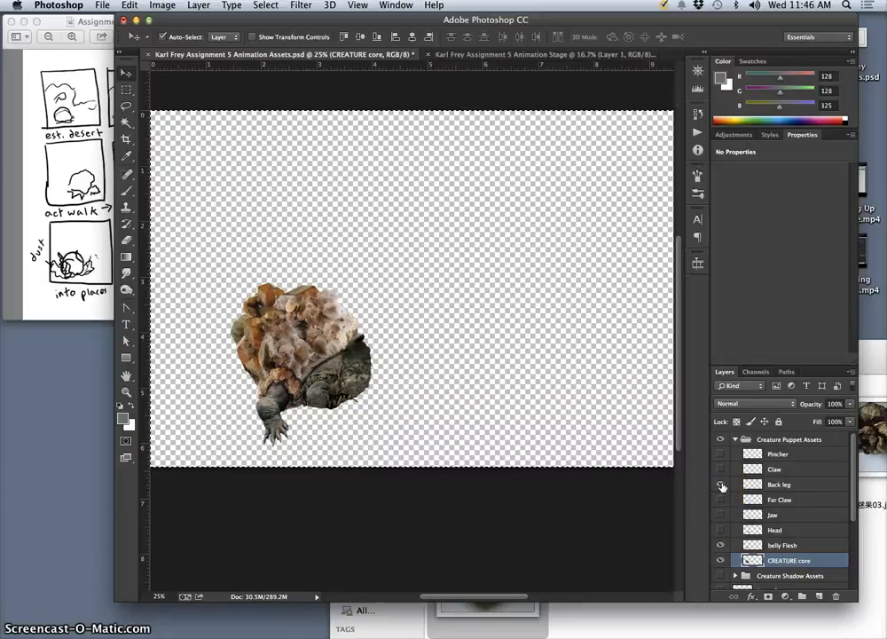
pyautogui.click(721, 485)
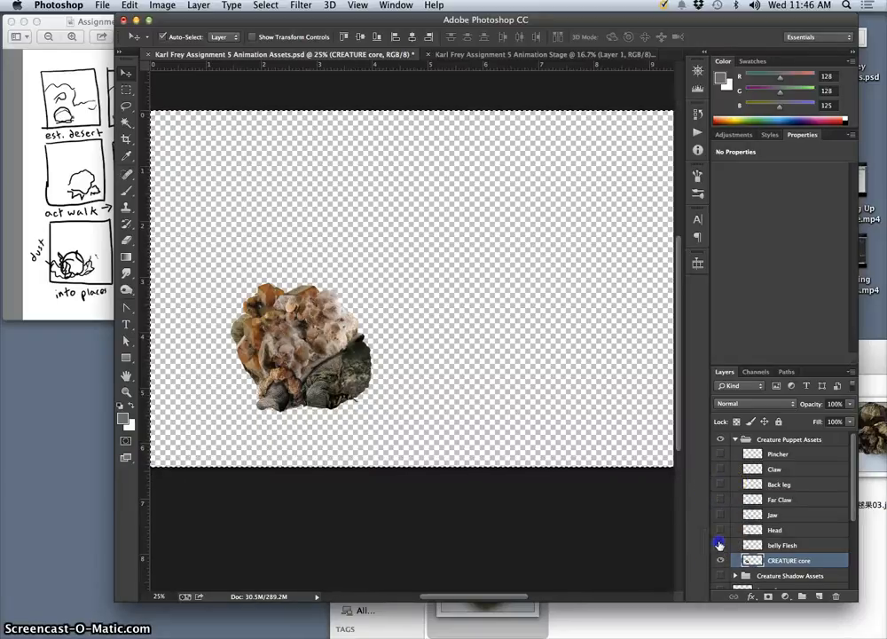
pyautogui.click(720, 544)
pyautogui.click(722, 469)
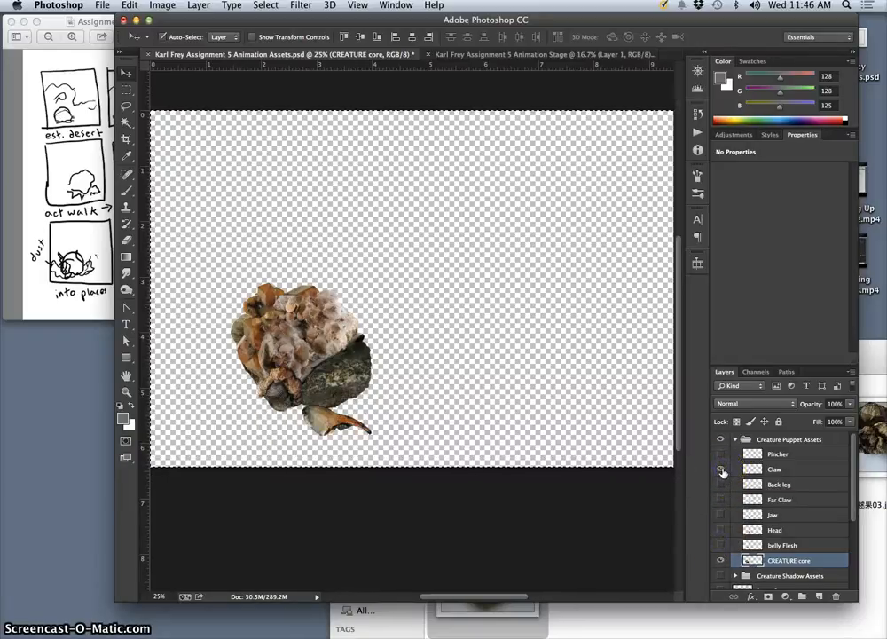
pyautogui.click(722, 472)
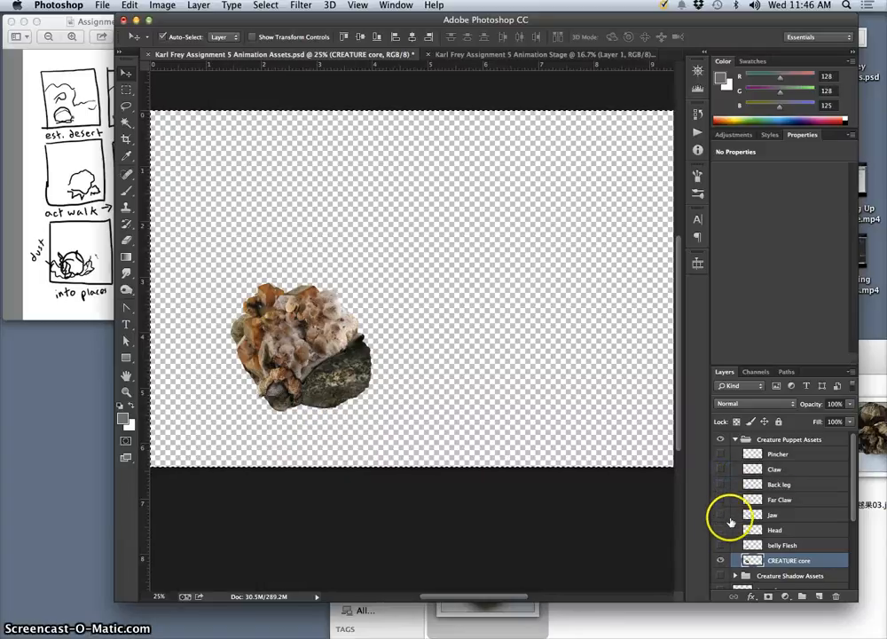
# Check the Far Claw layer against the body with belly Flesh shown, and toggle belly Flesh to compare it with CREATURE core.
pyautogui.click(720, 545)
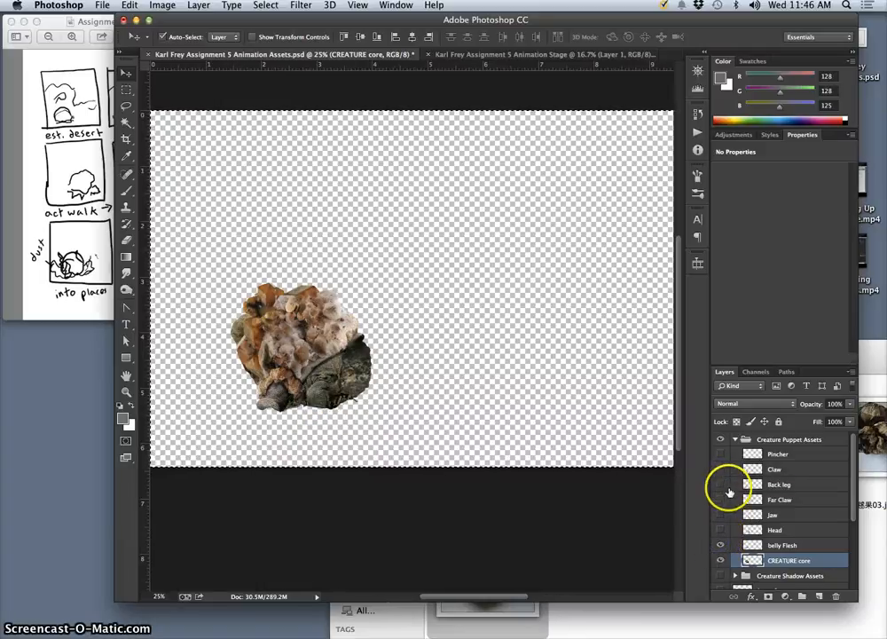
pyautogui.click(721, 501)
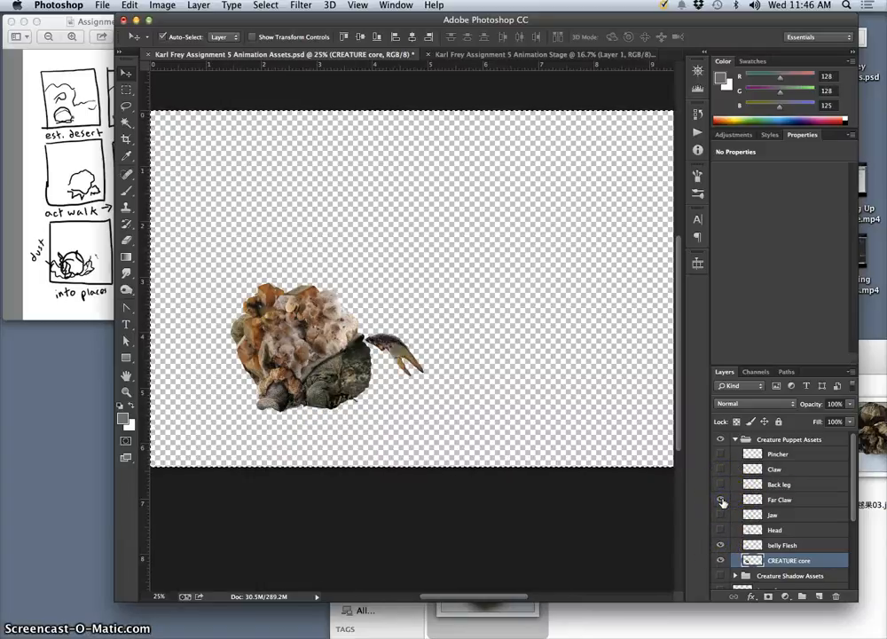
pyautogui.click(722, 501)
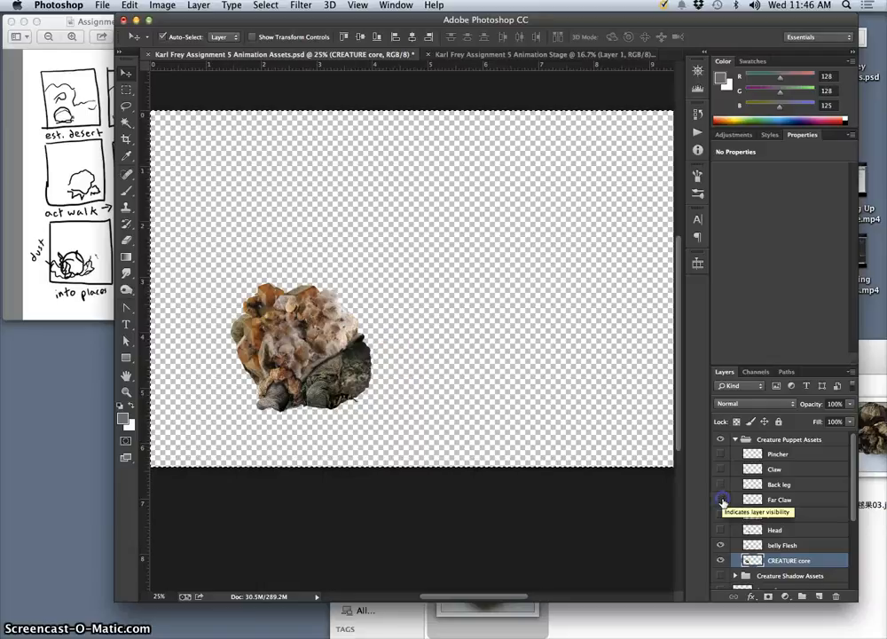
pyautogui.click(721, 546)
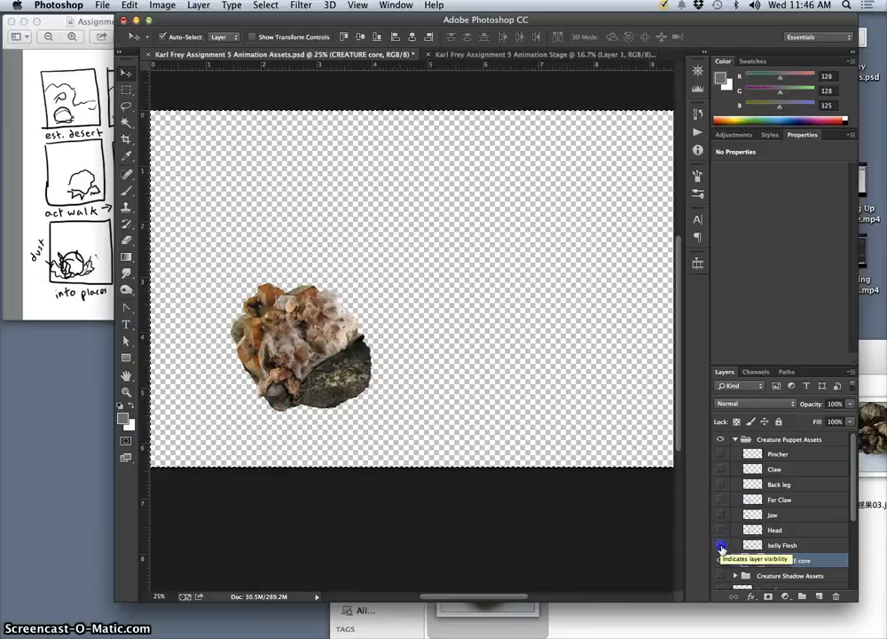
pyautogui.click(721, 560)
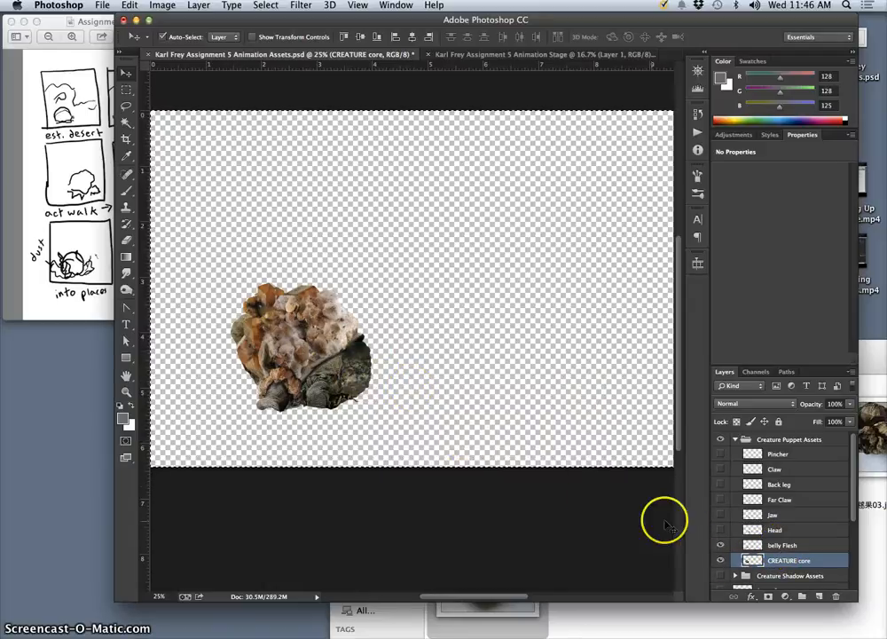
# Merge the visible creature layers into a new layer above belly Flesh and place it over the existing creature in the Animation Stage document.
pyautogui.click(781, 547)
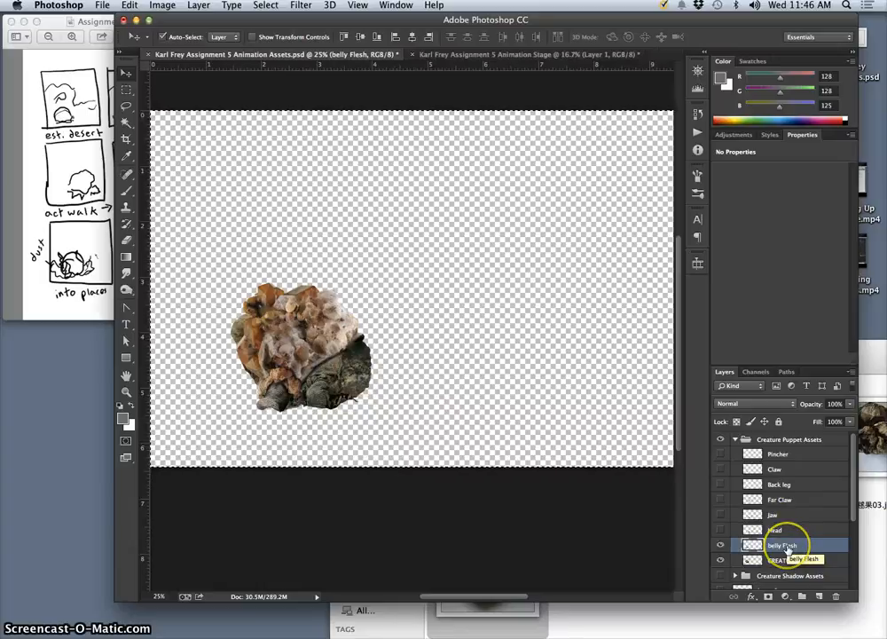
pyautogui.click(197, 5)
pyautogui.click(226, 441)
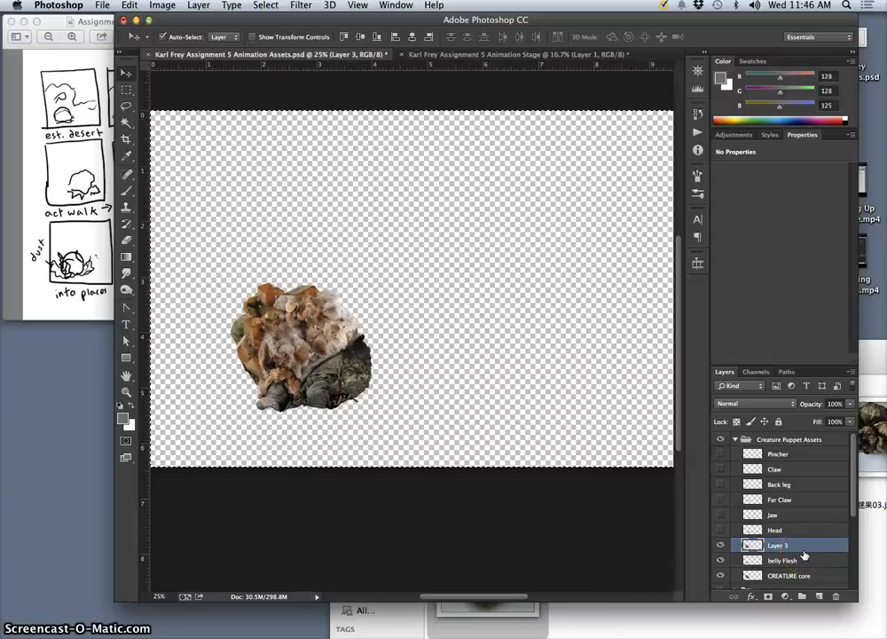
pyautogui.click(506, 56)
pyautogui.moveTo(506, 55); pyautogui.dragTo(374, 398)
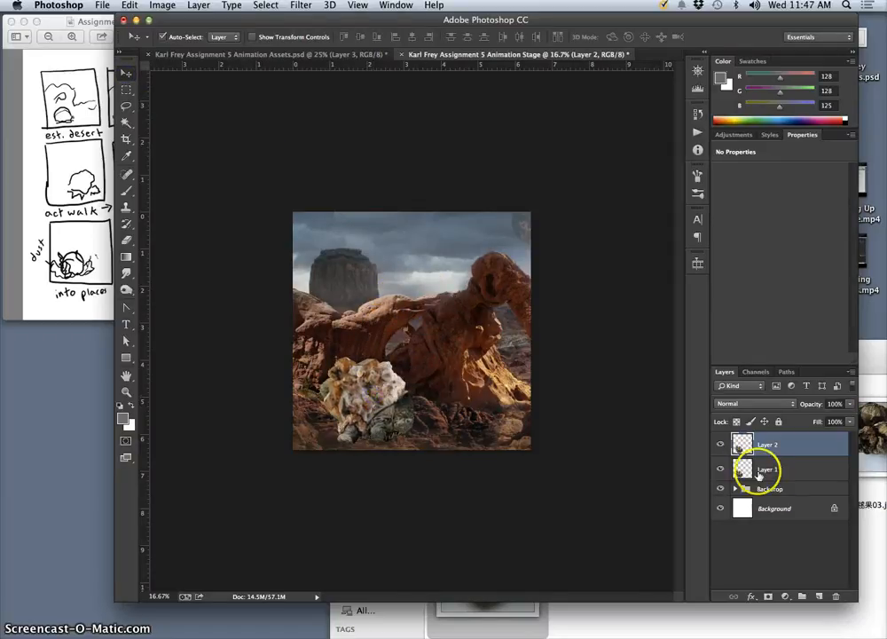
# Compare Layer 2 with the layer beneath by toggling its visibility, and turn off snapping.
pyautogui.click(722, 446)
pyautogui.click(722, 445)
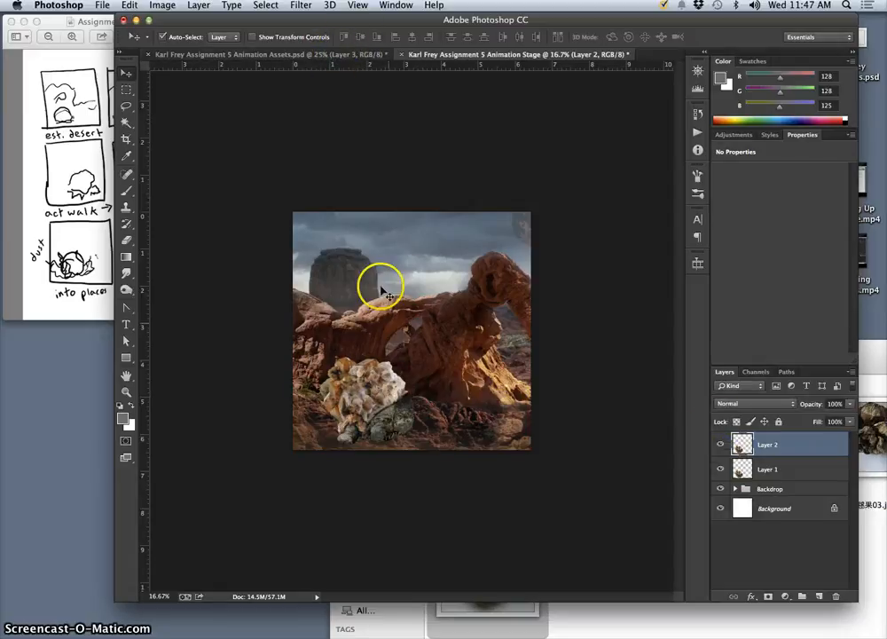
pyautogui.click(358, 7)
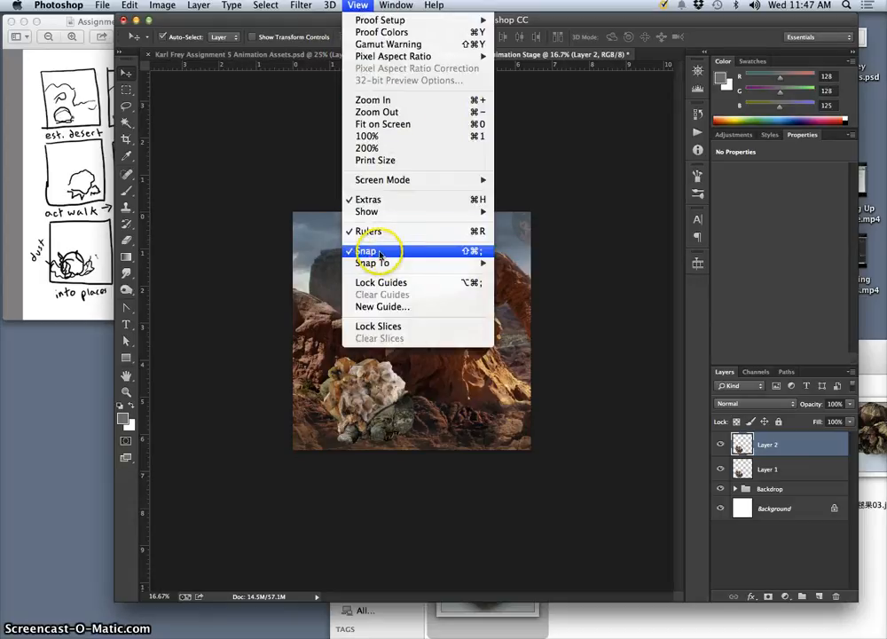
pyautogui.click(437, 254)
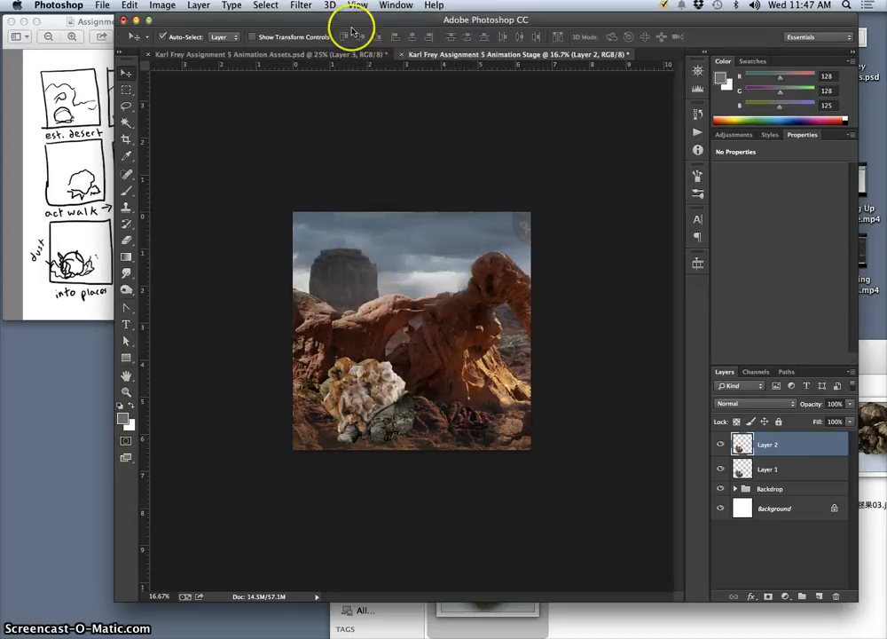
# Return to the Animation Assets document and delete the merged Layer 3, leaving belly Flesh selected.
pyautogui.click(343, 56)
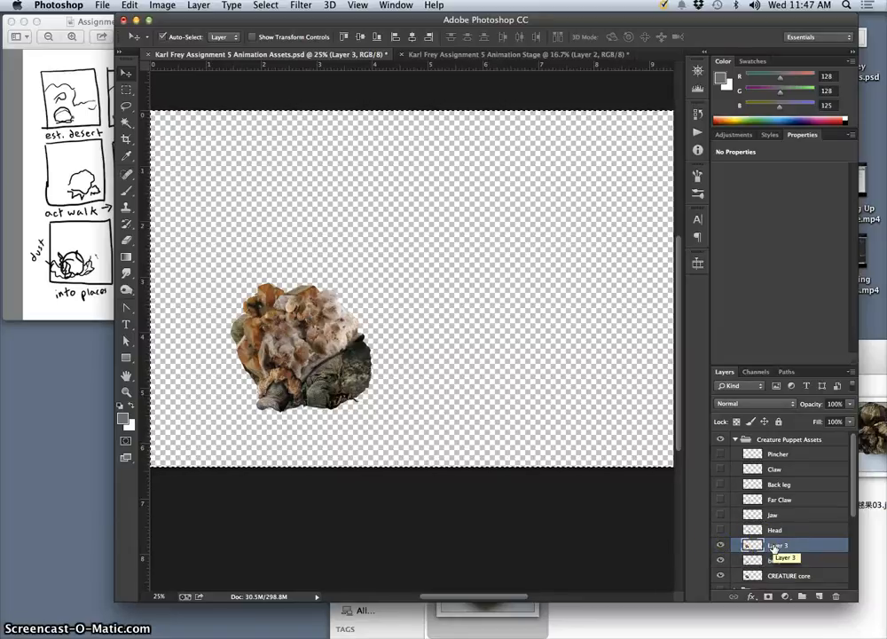
pyautogui.click(790, 551)
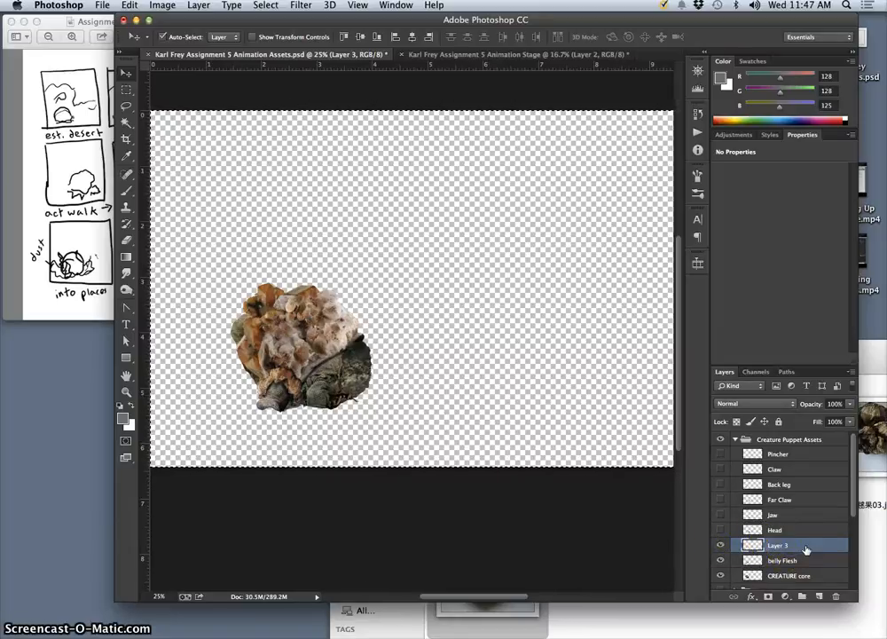
pyautogui.moveTo(808, 548); pyautogui.dragTo(836, 598)
pyautogui.click(770, 549)
# Check the Head and Far Claw layers against the creature's body by briefly showing each one.
pyautogui.click(723, 523)
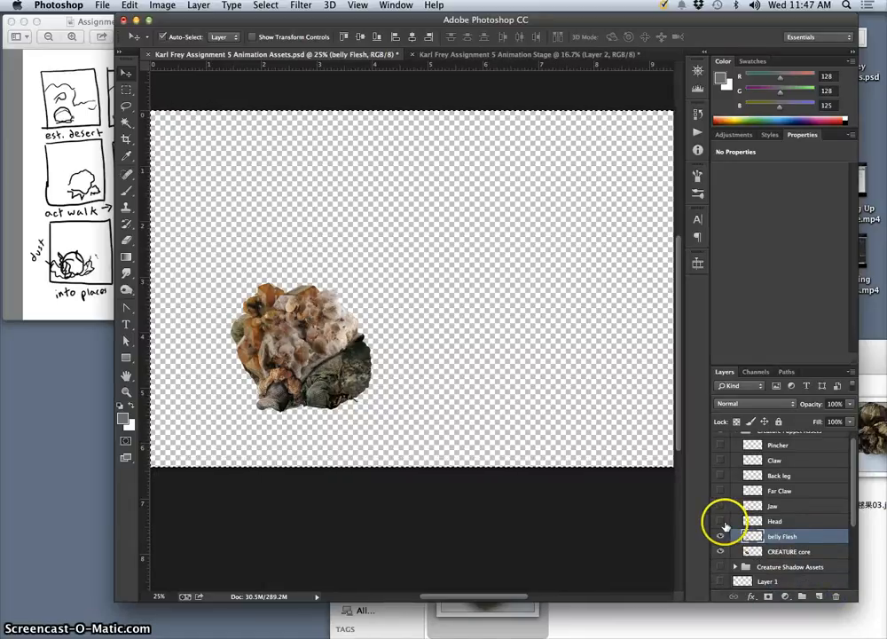
pyautogui.click(721, 523)
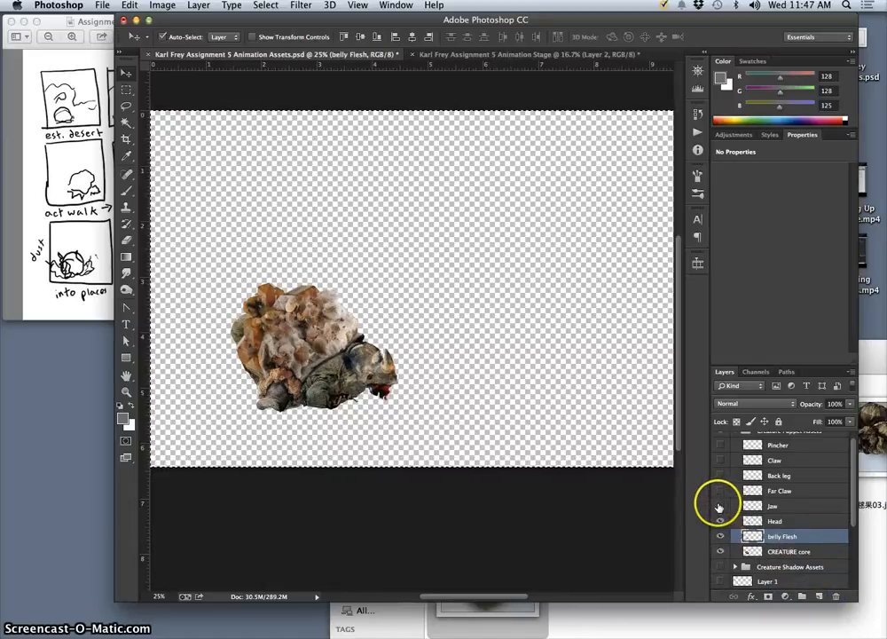
pyautogui.click(721, 521)
pyautogui.scroll(1, 736, 511)
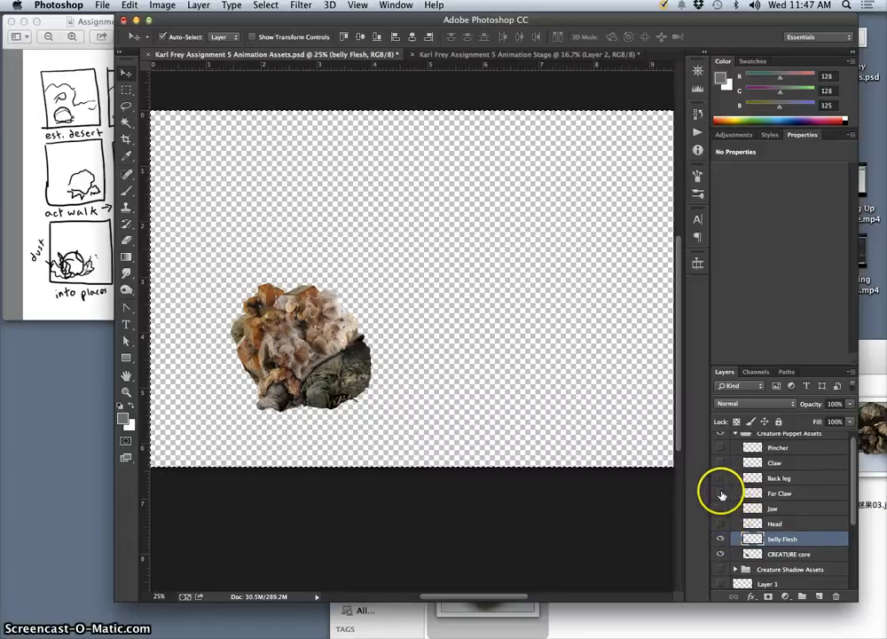
pyautogui.click(720, 493)
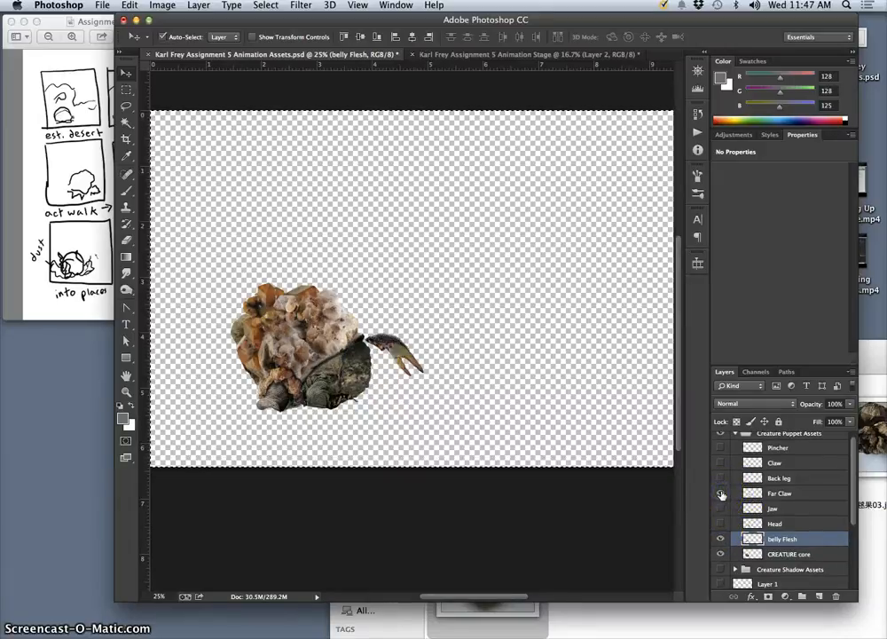
pyautogui.click(720, 494)
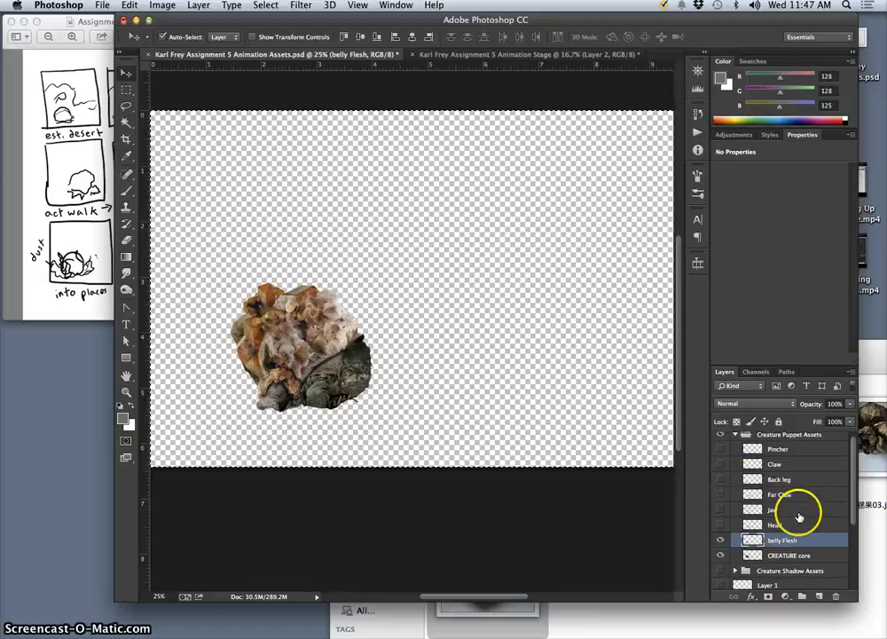
# Show the Claw and Pincher layers together with the creature's body.
pyautogui.scroll(1, 795, 518)
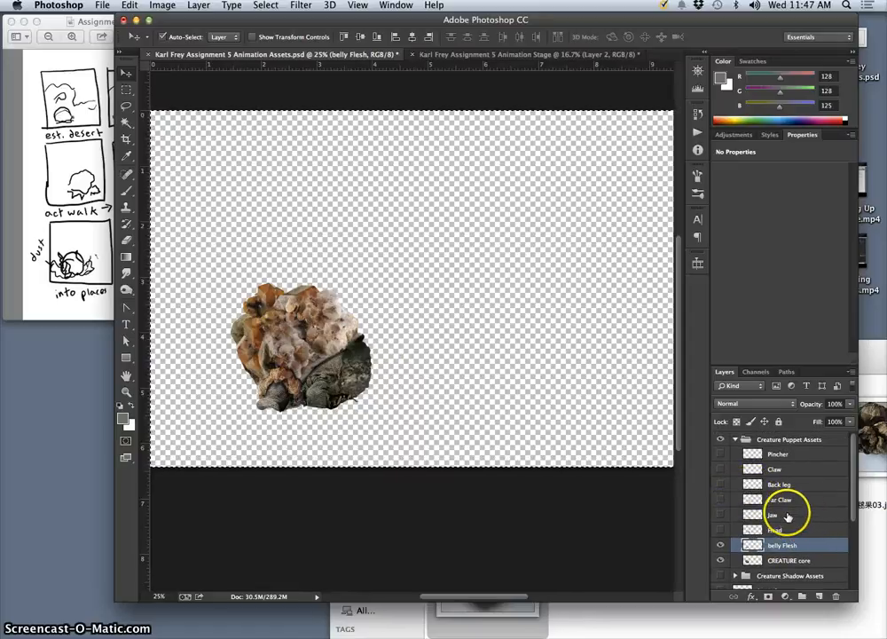
pyautogui.click(721, 470)
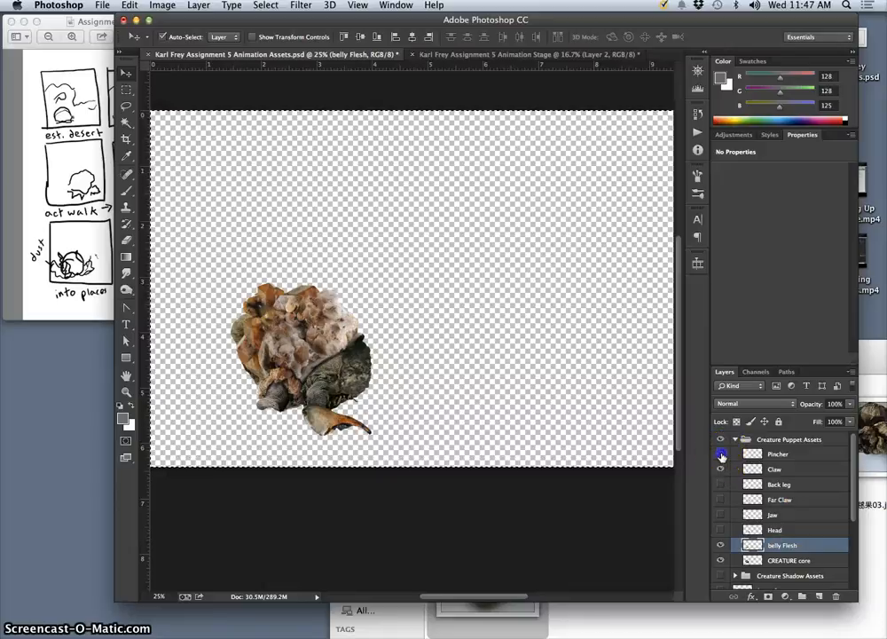
pyautogui.click(722, 454)
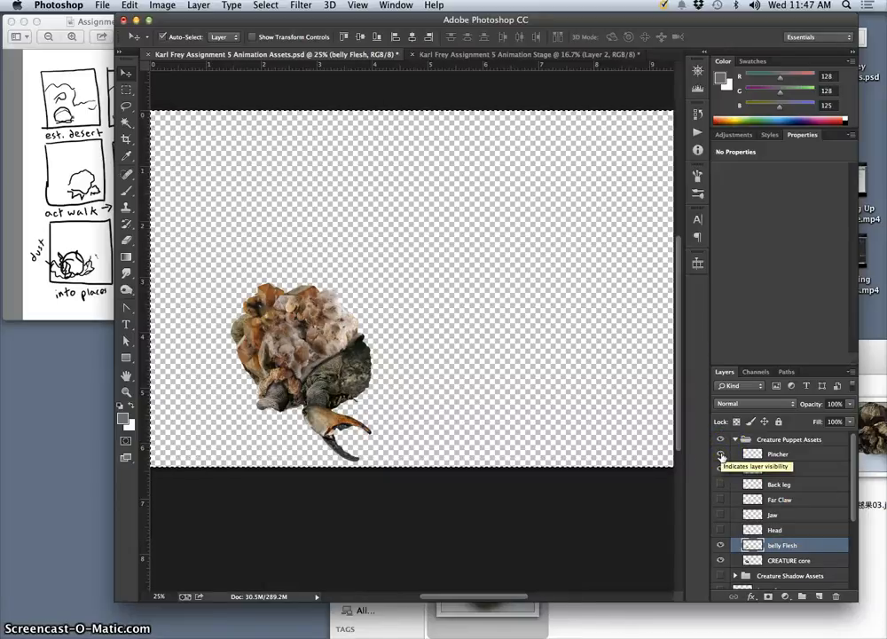
# Duplicate the Pincher layer and rotate the copy by -30°, positioning it so the pincher closes against the claw.
pyautogui.click(761, 457)
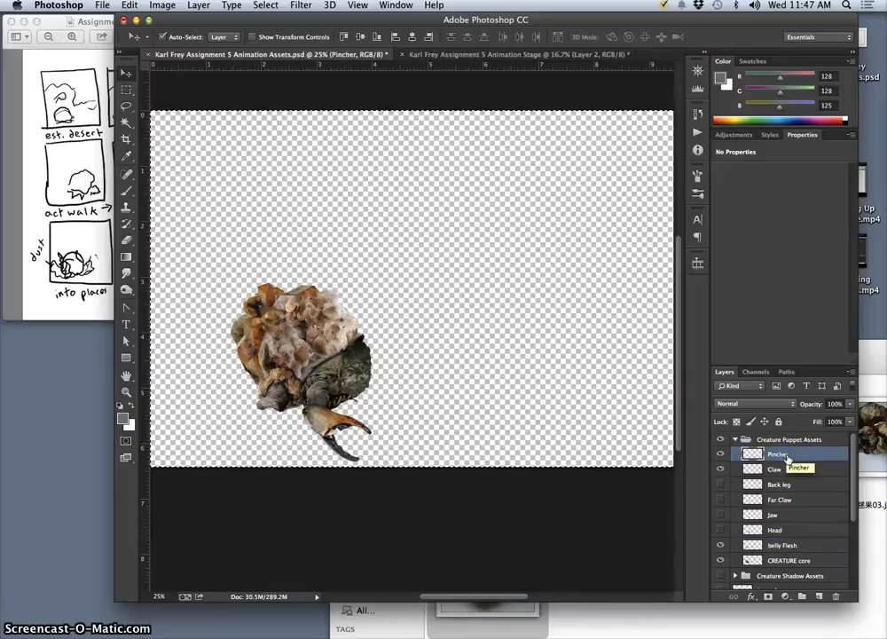
pyautogui.press('super+v')
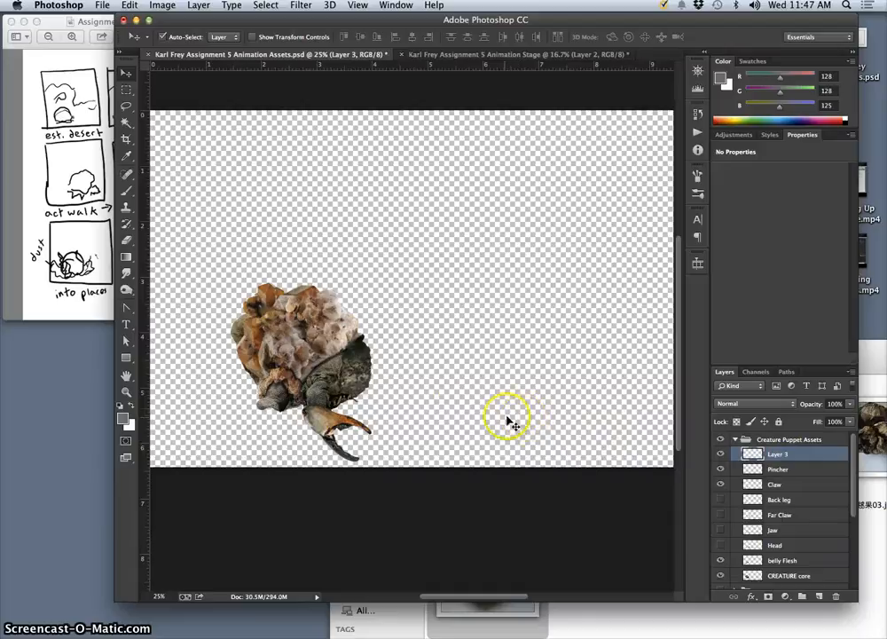
pyautogui.press('super+t')
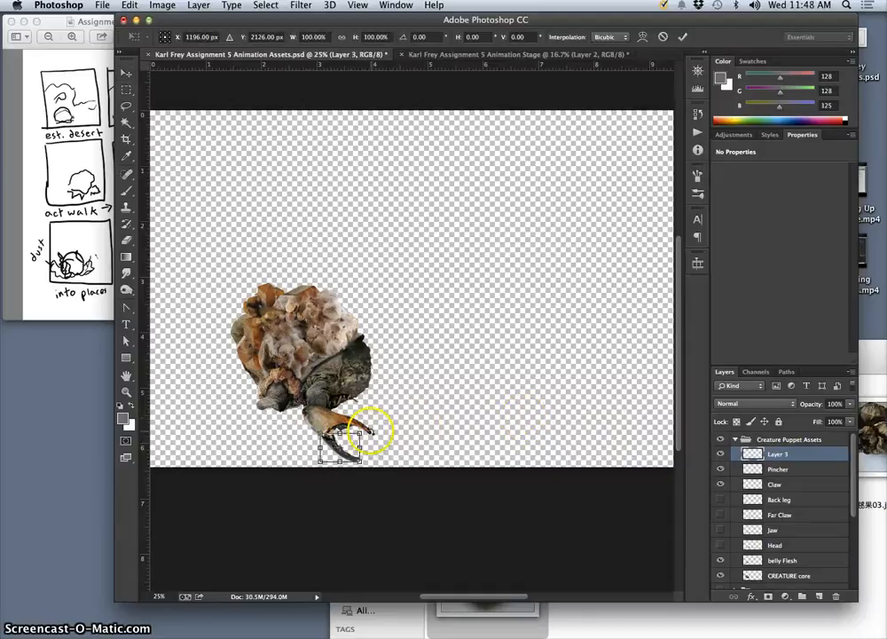
pyautogui.moveTo(370, 431)
pyautogui.mouseDown()
pyautogui.moveTo(367, 417)
pyautogui.moveTo(360, 437)
pyautogui.mouseUp()
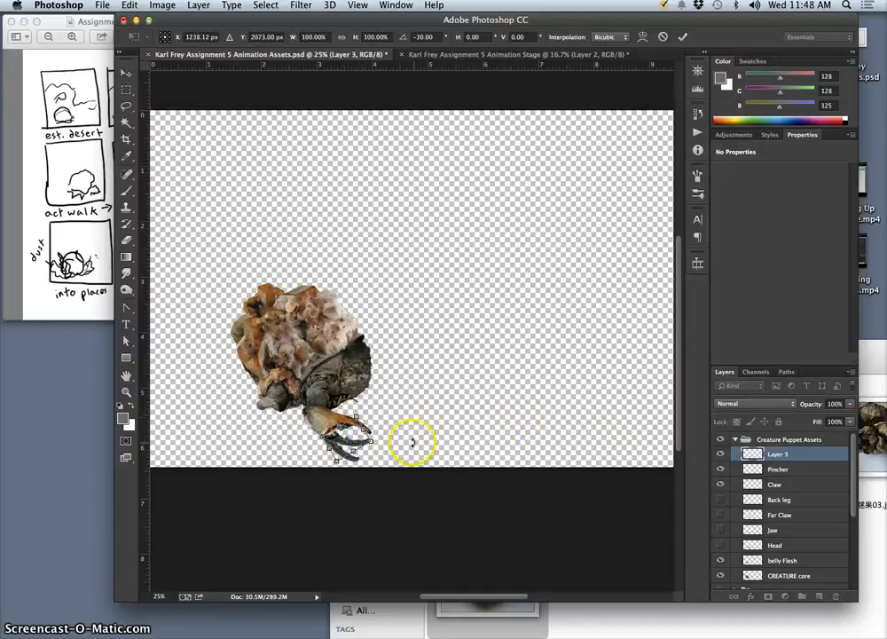
pyautogui.press('Return')
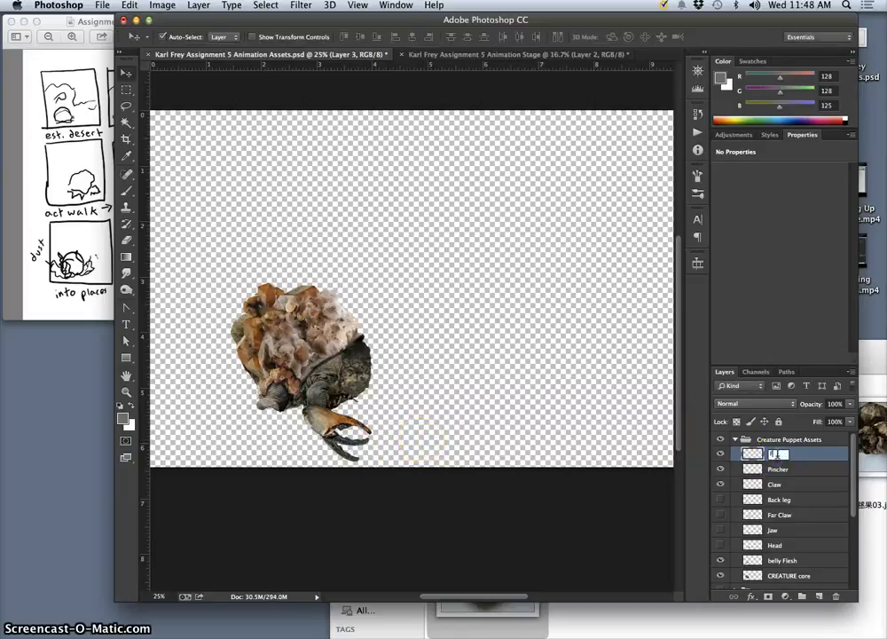
# Rename the rotated copy Pincher Closed and the original Pincher Open, and hide Pincher Open.
pyautogui.click(777, 453)
pyautogui.write('Pincher Closed')
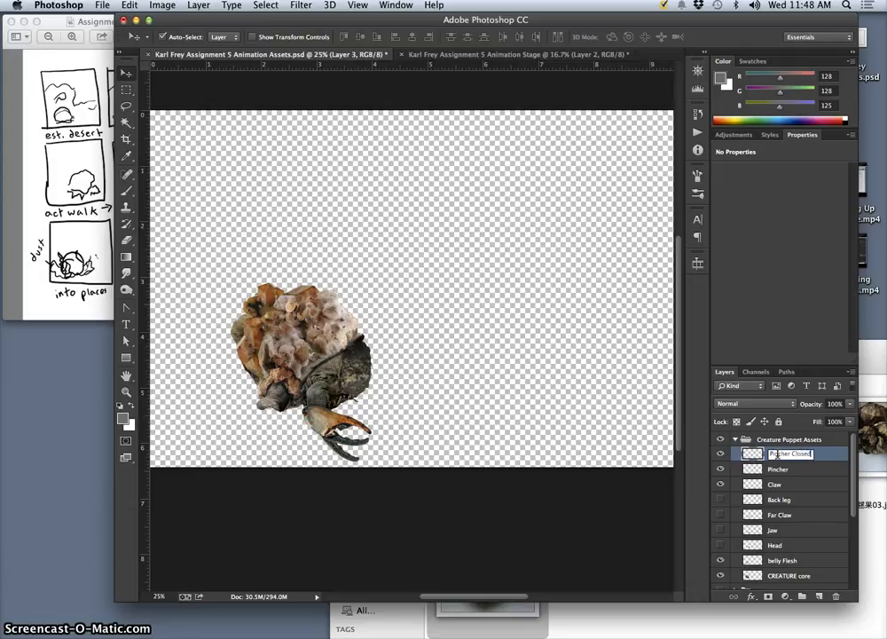
pyautogui.click(780, 467)
pyautogui.doubleClick(780, 469)
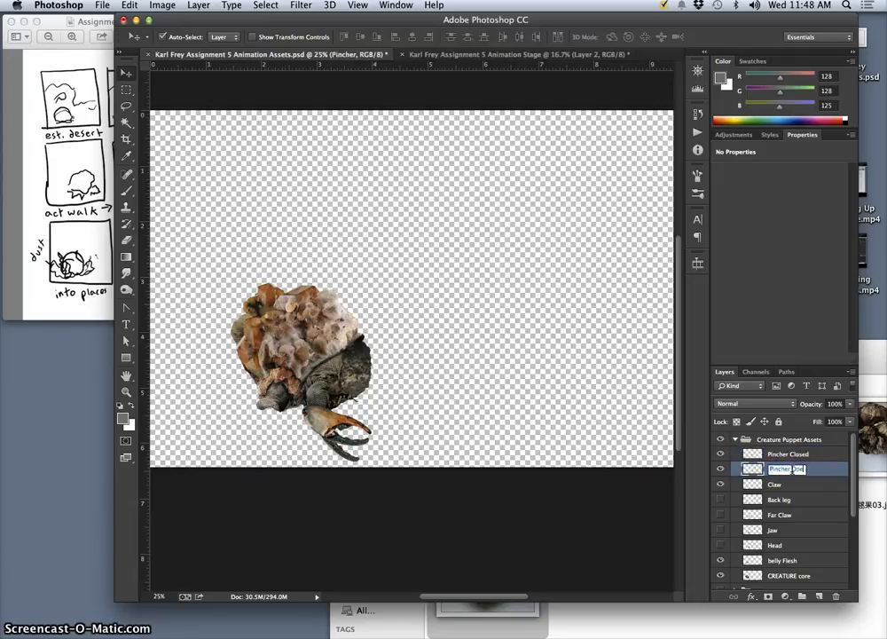
pyautogui.write('Open')
pyautogui.click(584, 406)
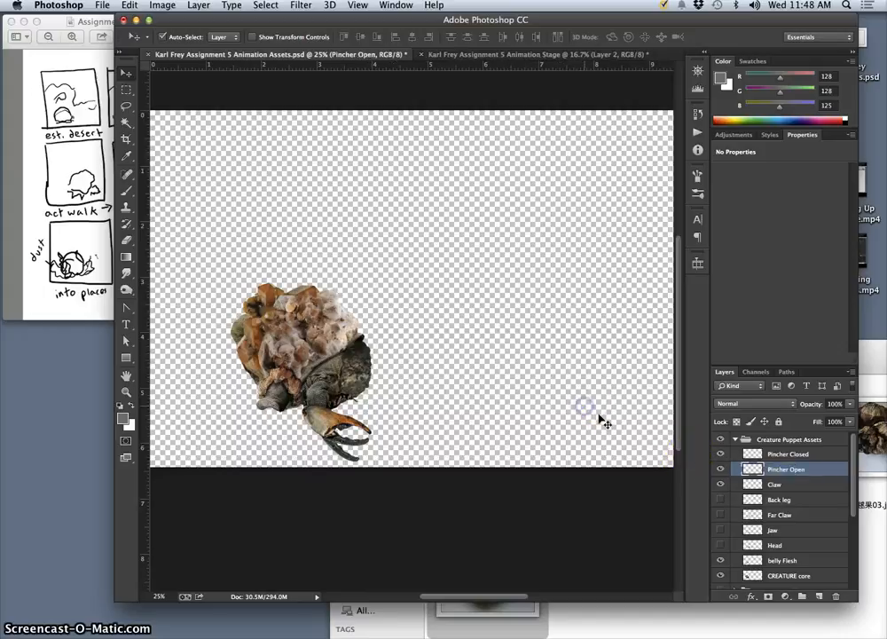
pyautogui.click(724, 470)
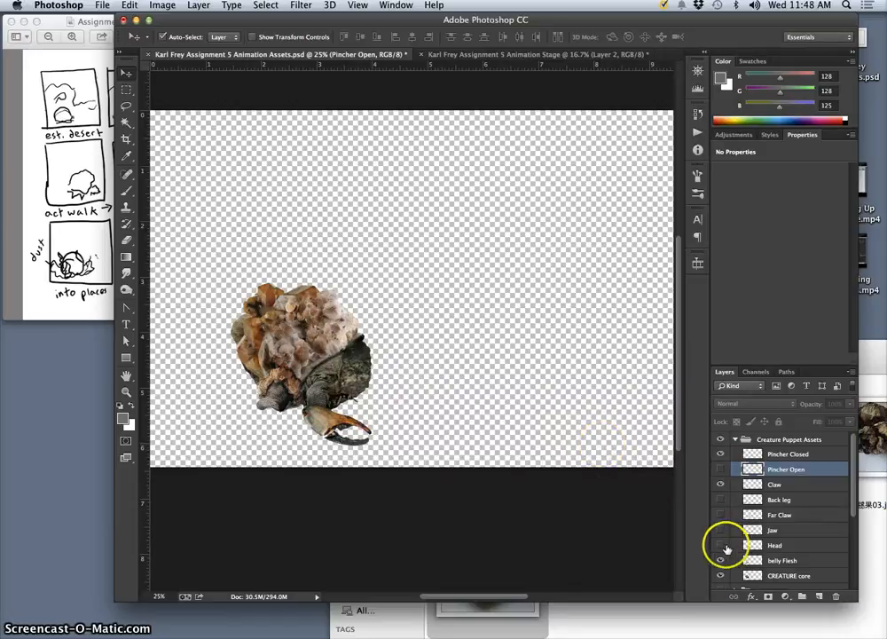
# Show and duplicate the Back leg layer, shorten the copy to about 65% height from its foot upward, and hide the original.
pyautogui.click(721, 500)
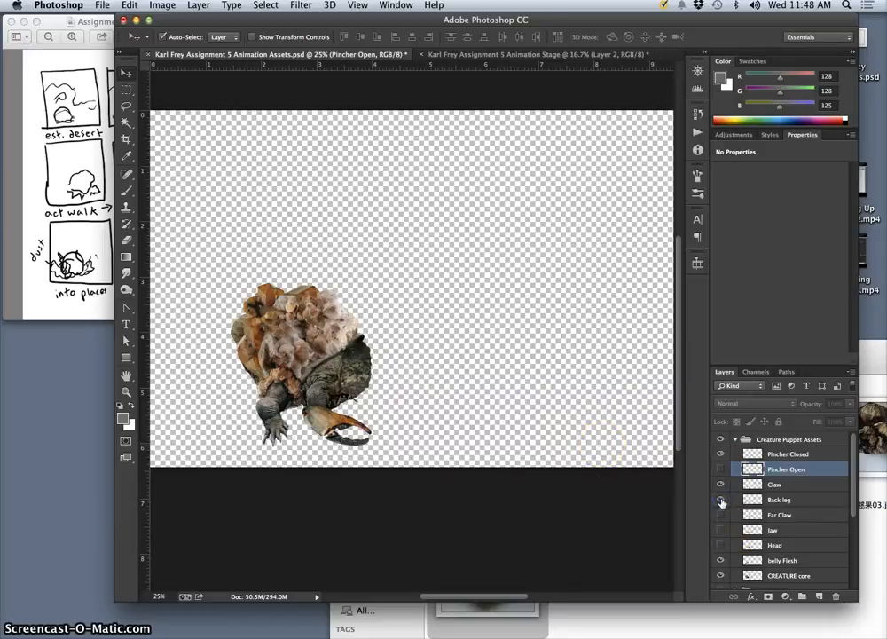
pyautogui.click(780, 501)
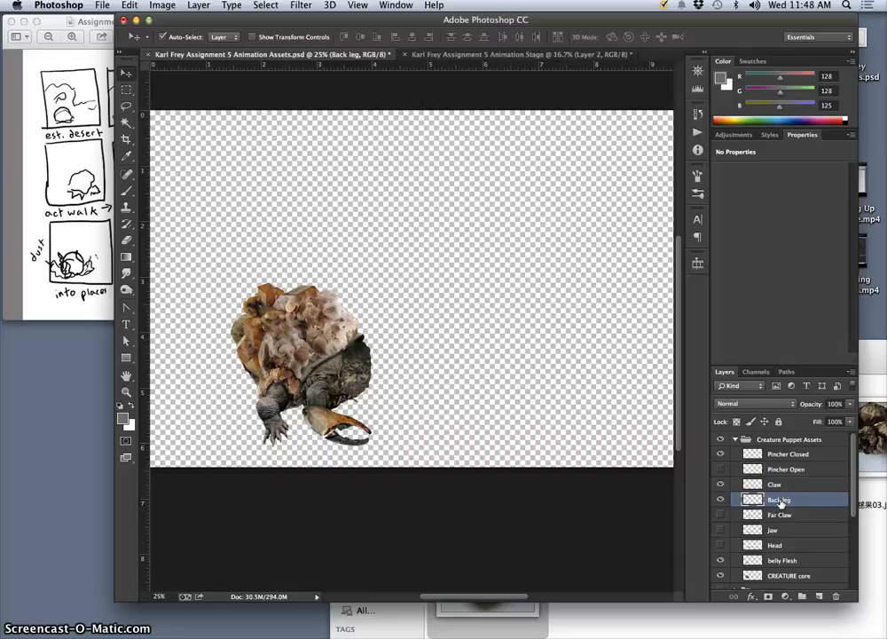
pyautogui.press('super+j')
pyautogui.click(800, 502)
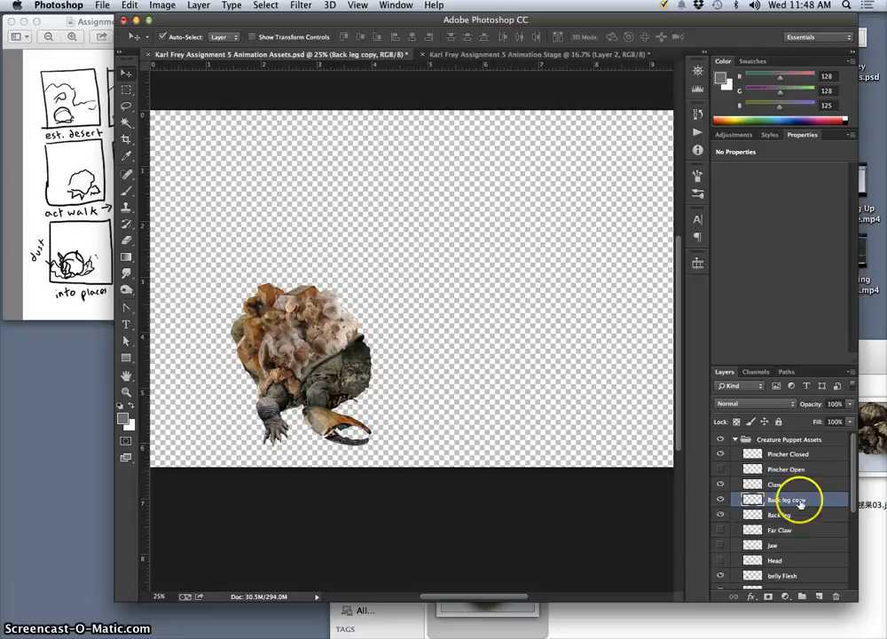
pyautogui.press('super+t')
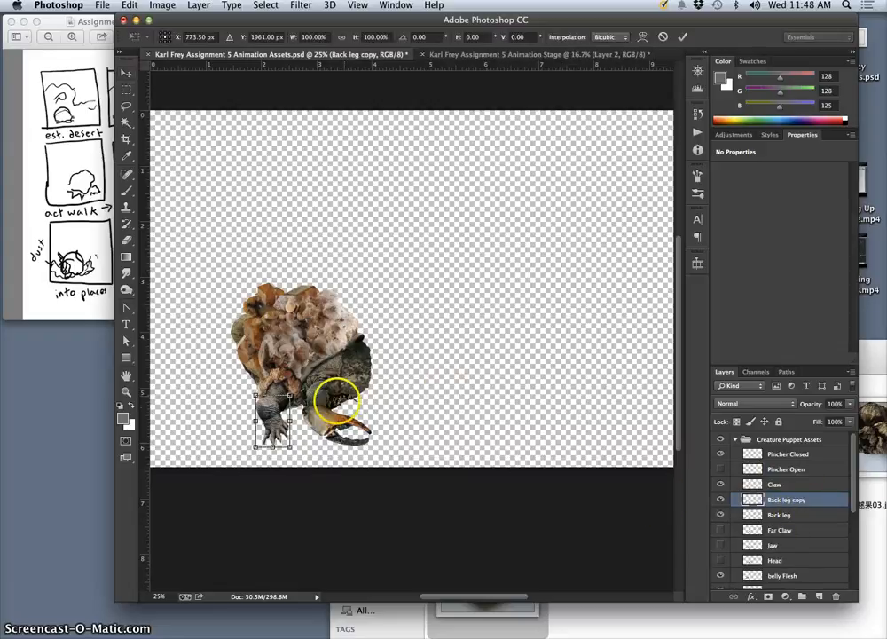
pyautogui.moveTo(291, 446); pyautogui.dragTo(290, 413)
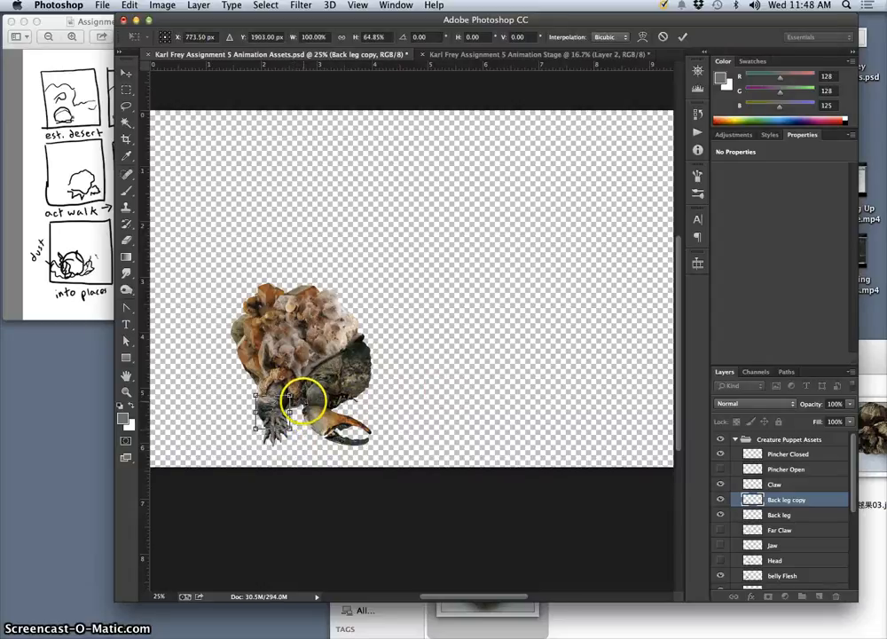
pyautogui.press('Return')
pyautogui.click(721, 515)
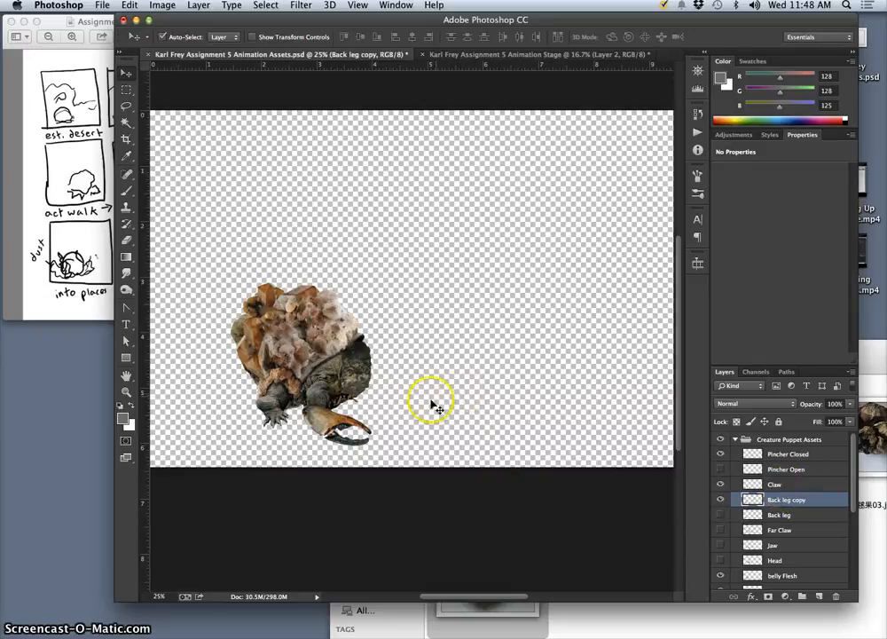
# Merge the visible parts into a new layer above Pincher Closed and align it over the creature in the Animation Stage document.
pyautogui.click(765, 454)
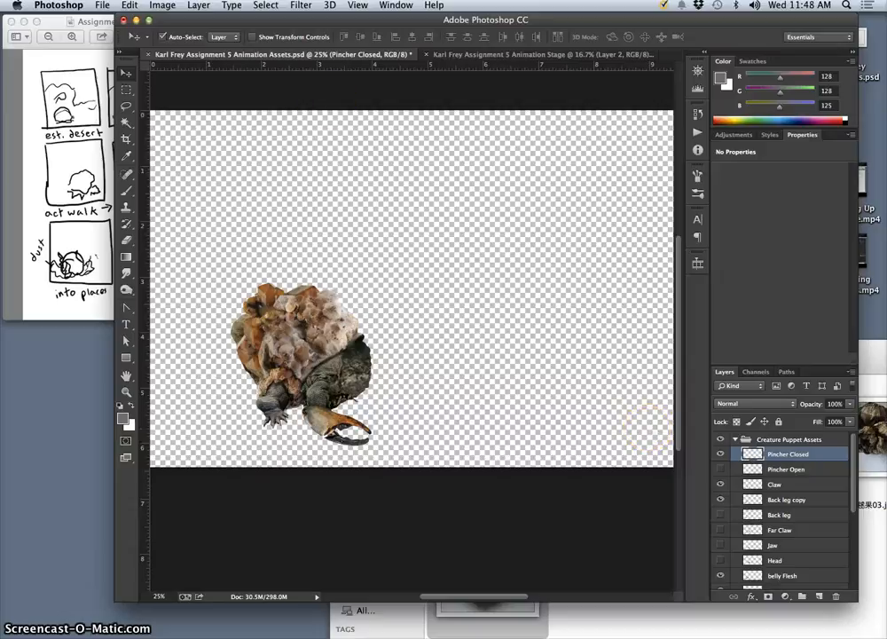
pyautogui.click(199, 5)
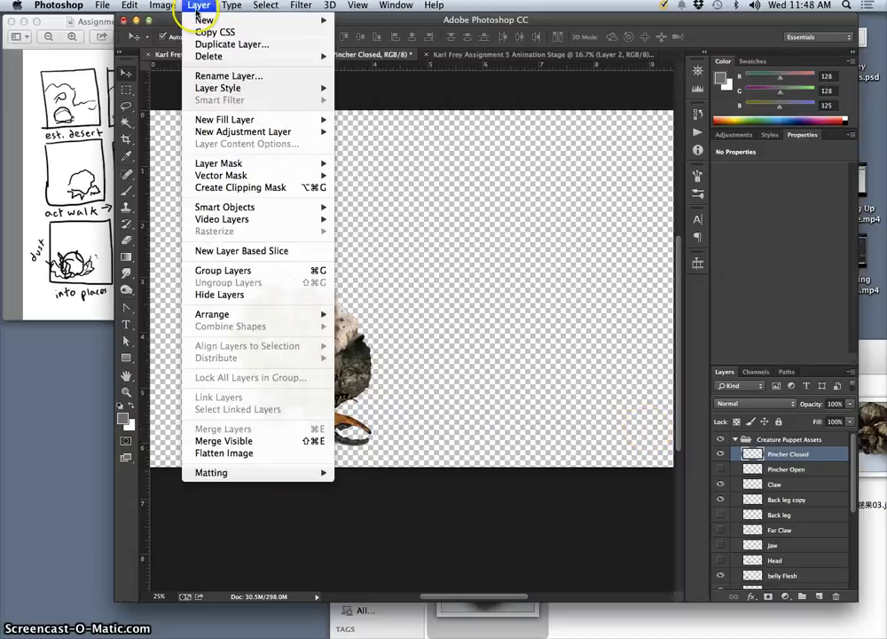
pyautogui.click(230, 441)
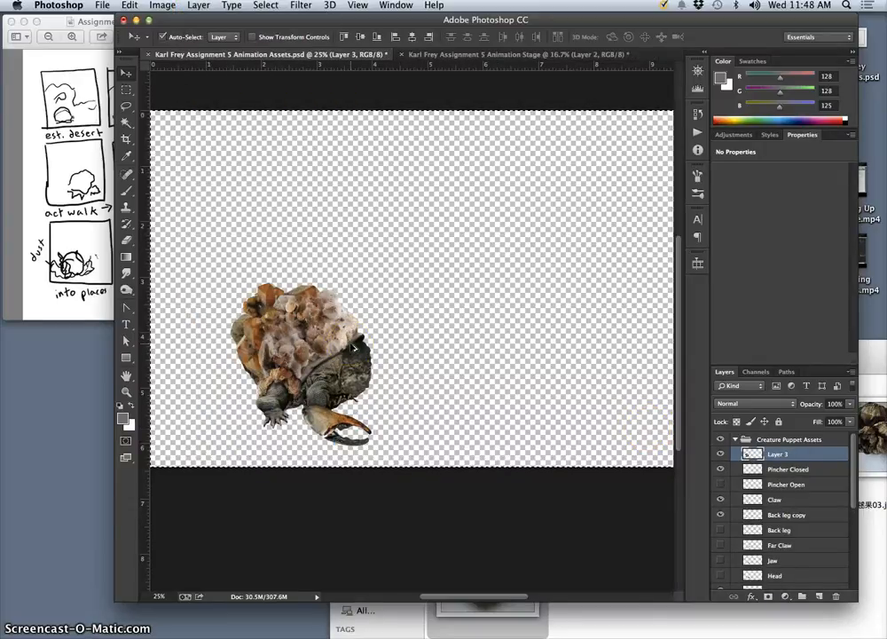
pyautogui.moveTo(459, 57); pyautogui.dragTo(368, 388)
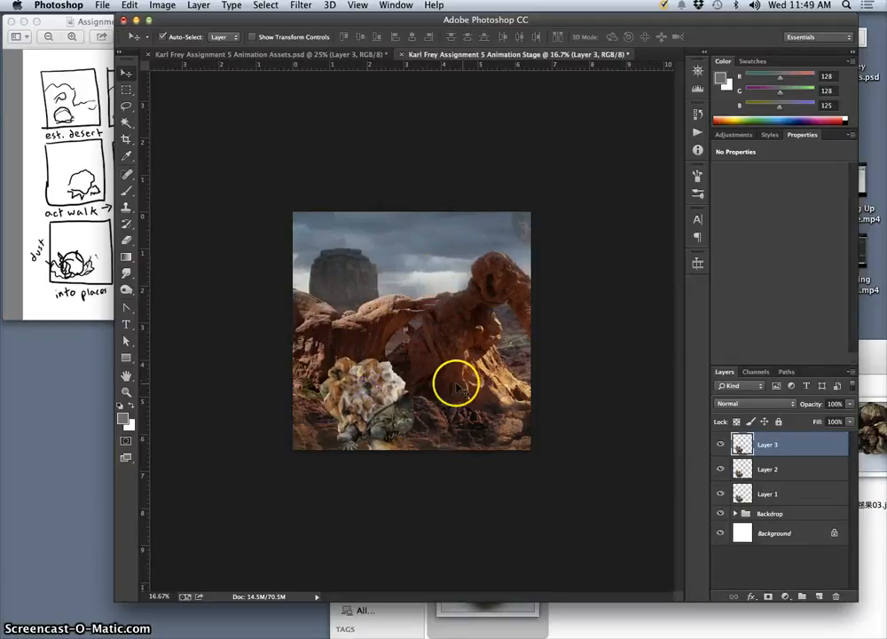
pyautogui.moveTo(457, 386); pyautogui.dragTo(372, 399)
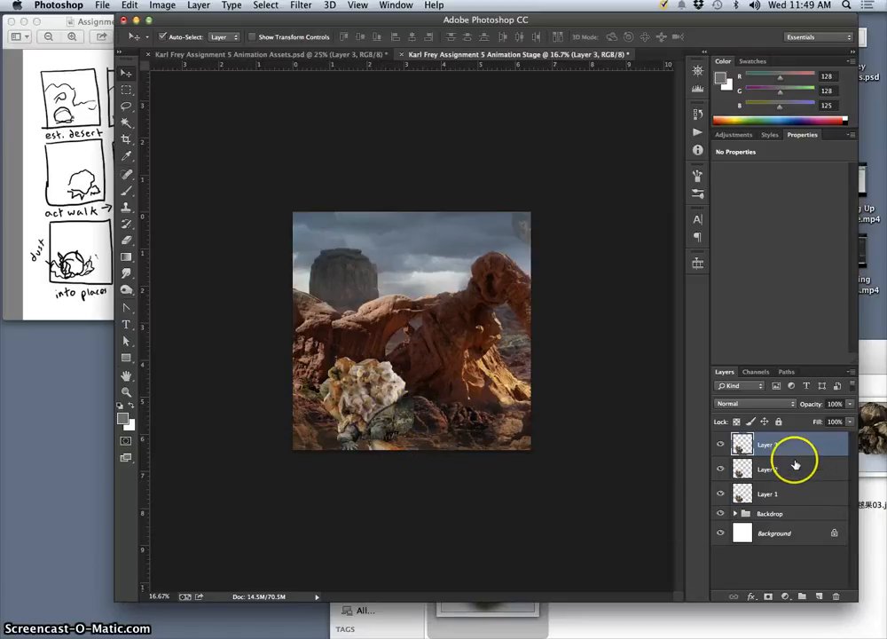
# Select Layer 1, Layer 2 and Layer 3 together.
pyautogui.keyDown('shift'); pyautogui.click(796, 493); pyautogui.keyUp('shift')
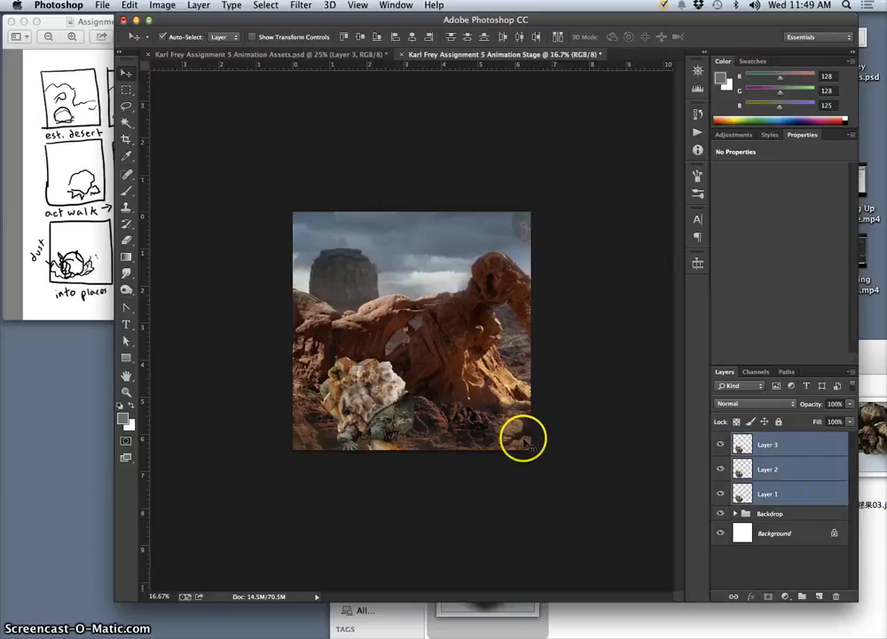